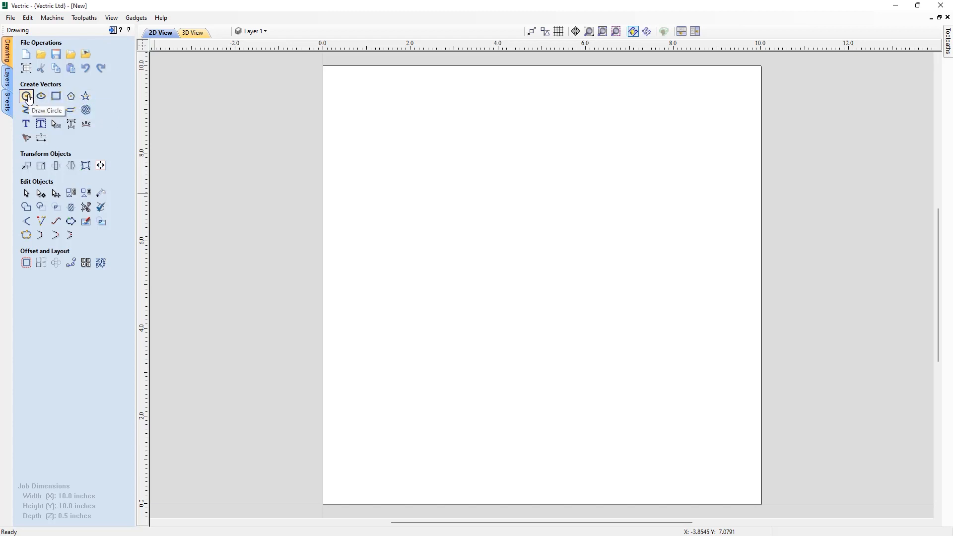
Create a circle with a 1-inch radius centred at X 2, Y 8.
click(28, 97)
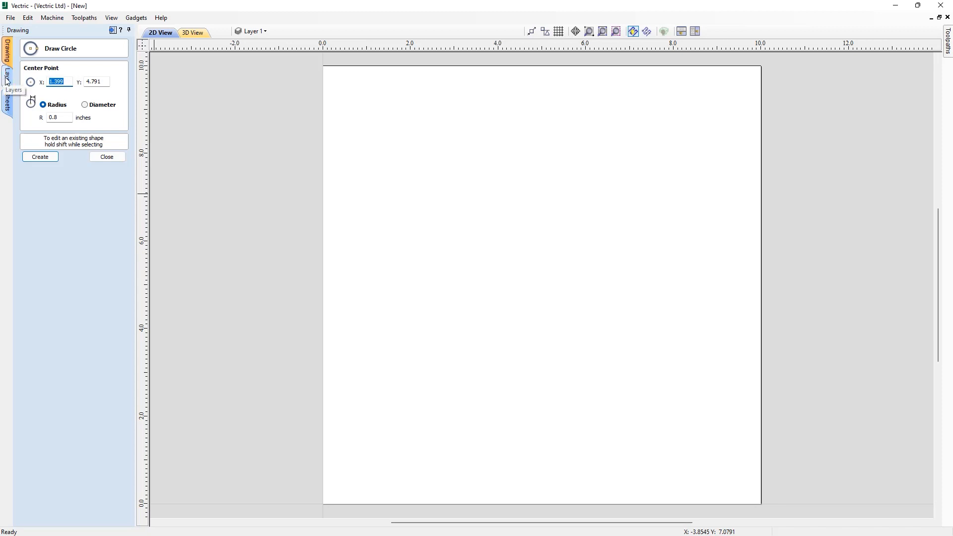
text(2)
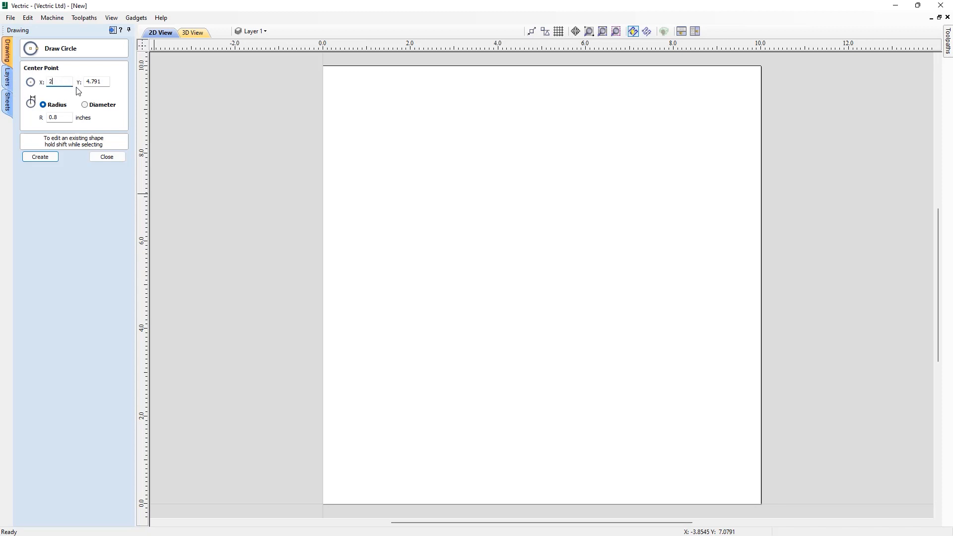
click(108, 82)
text(8)
drag(57, 118, 43, 122)
text(1)
click(40, 157)
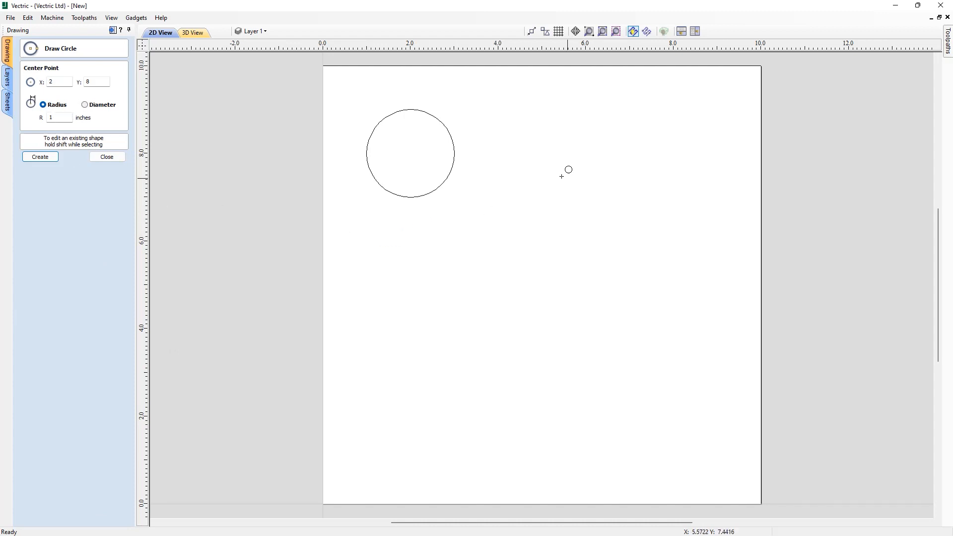
Place a 1-inch radius circle at about X 2.04, Y 4.68 and draw a 2-inch radius circle centred at about X 6.29, Y 7.03.
click(412, 299)
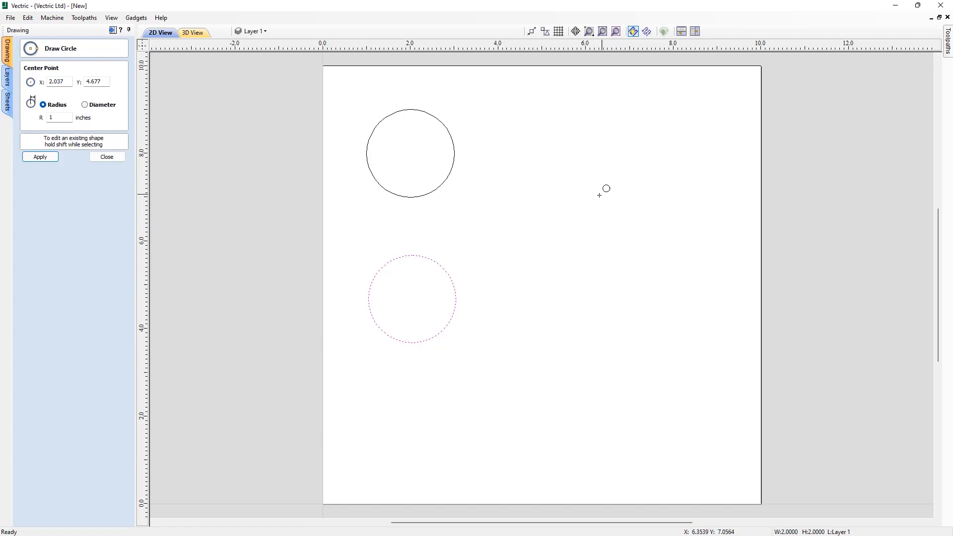
drag(597, 196, 655, 261)
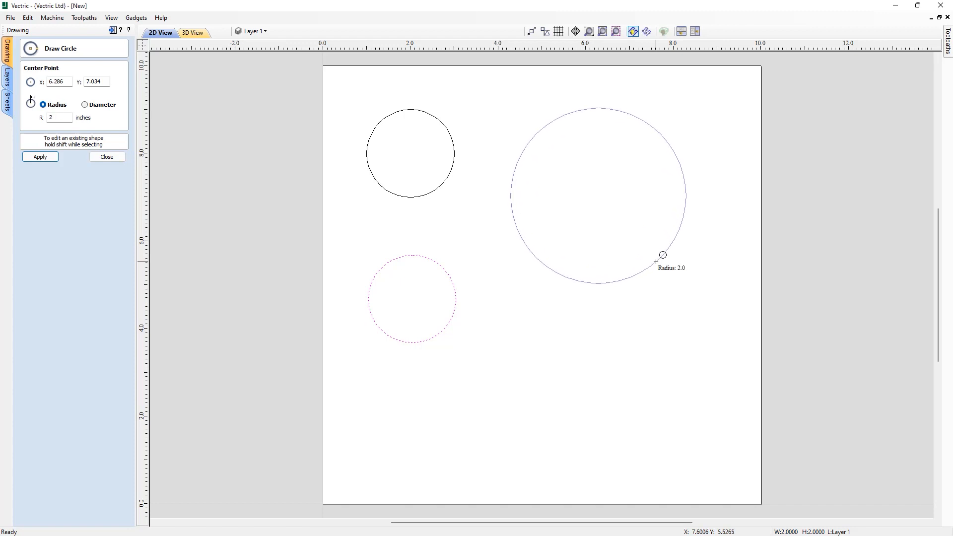
drag(655, 262, 656, 261)
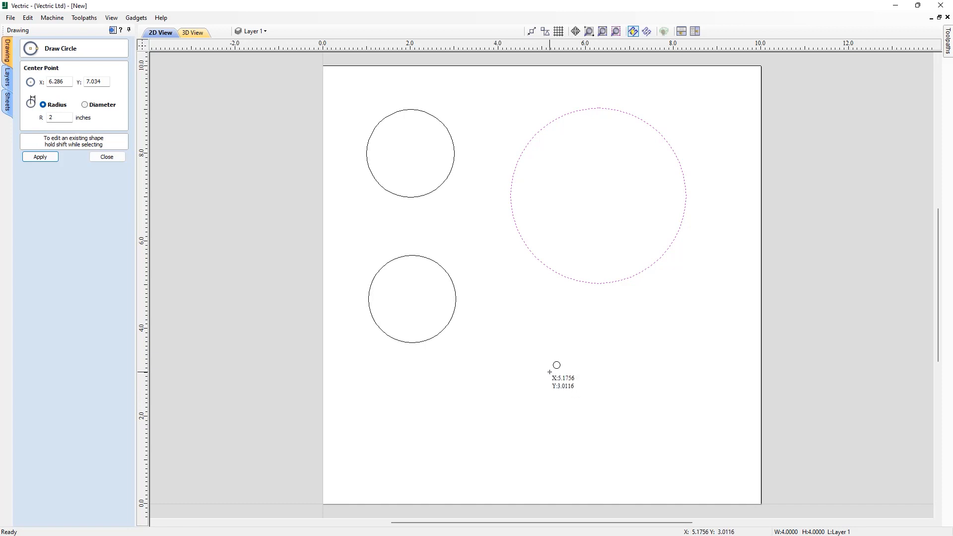
Draw a circle centred at about X 5.24, Y 2.97 with an exact diameter of 3 inches, and finish circle drawing.
drag(552, 374, 564, 386)
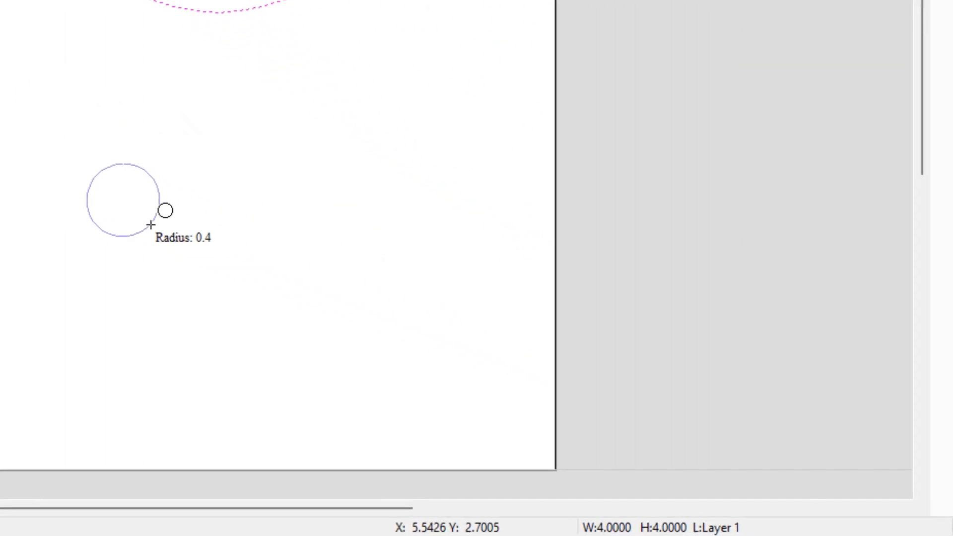
text(3)
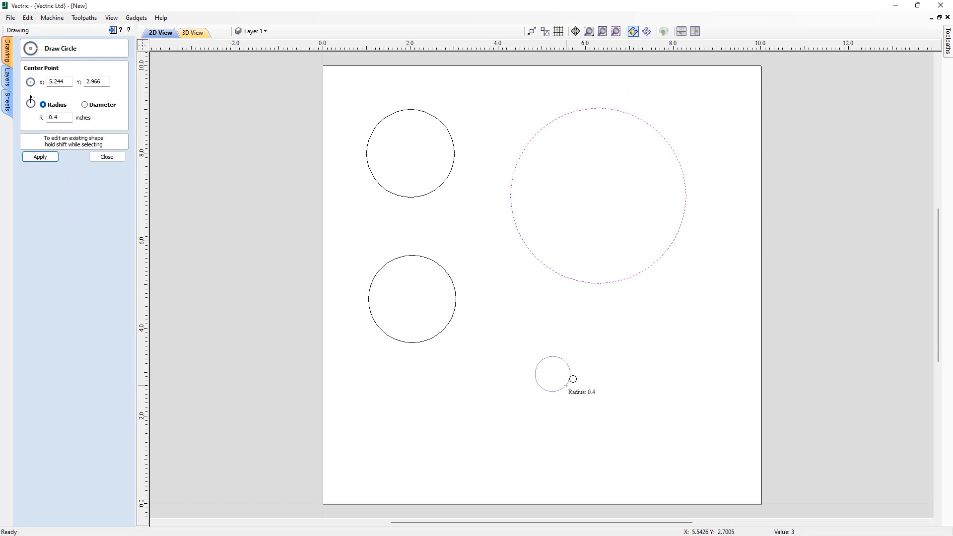
key(Return)
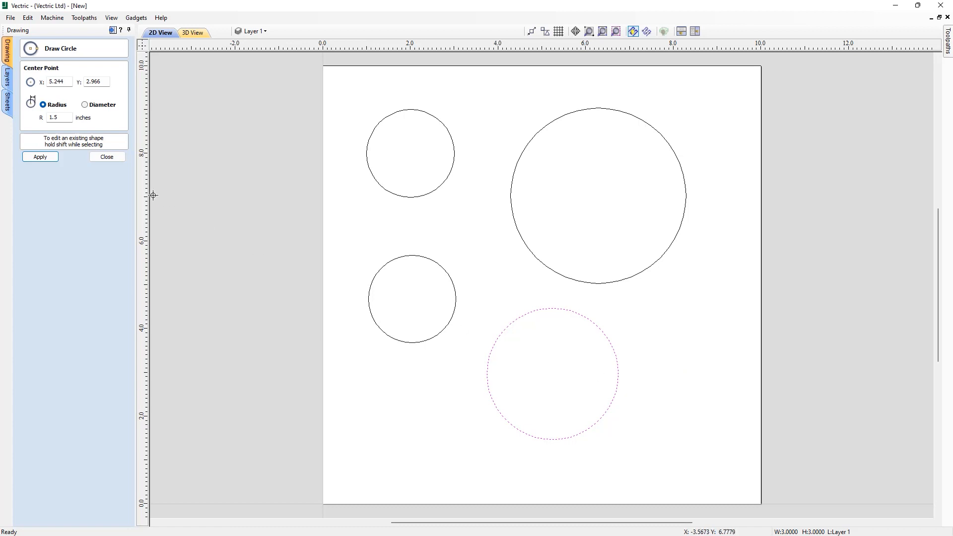
click(108, 156)
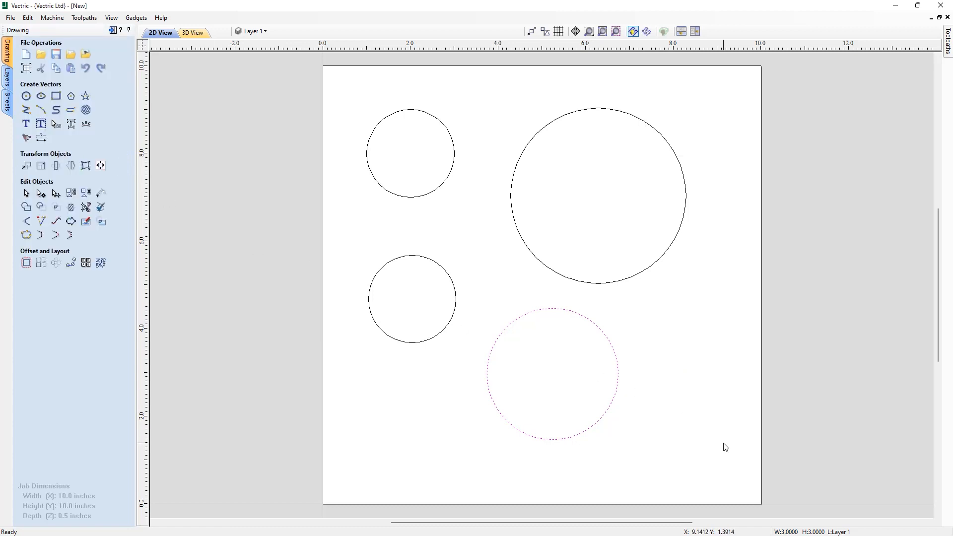
Delete the three extra circles, keeping only the 1-inch radius circle centred at X 2, Y 8.
drag(633, 439, 415, 235)
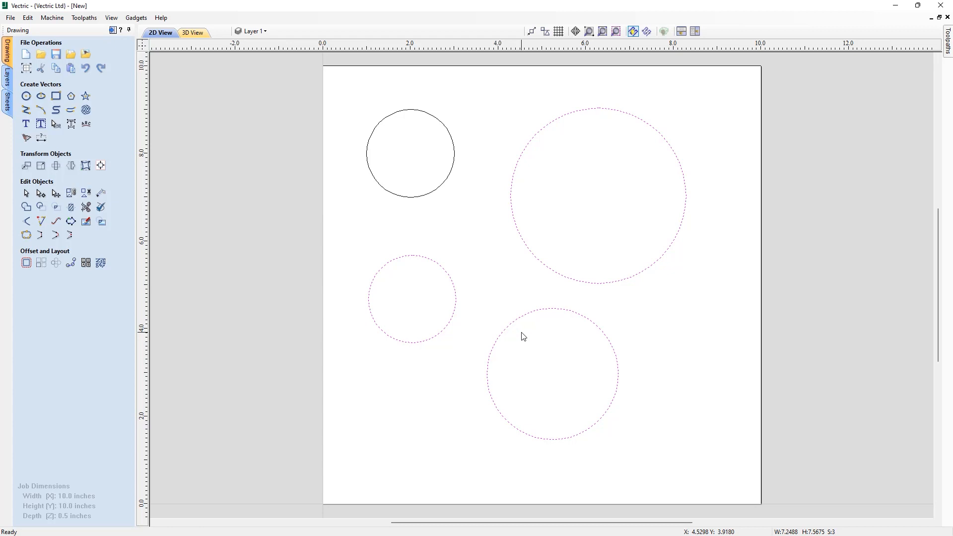
key(Delete)
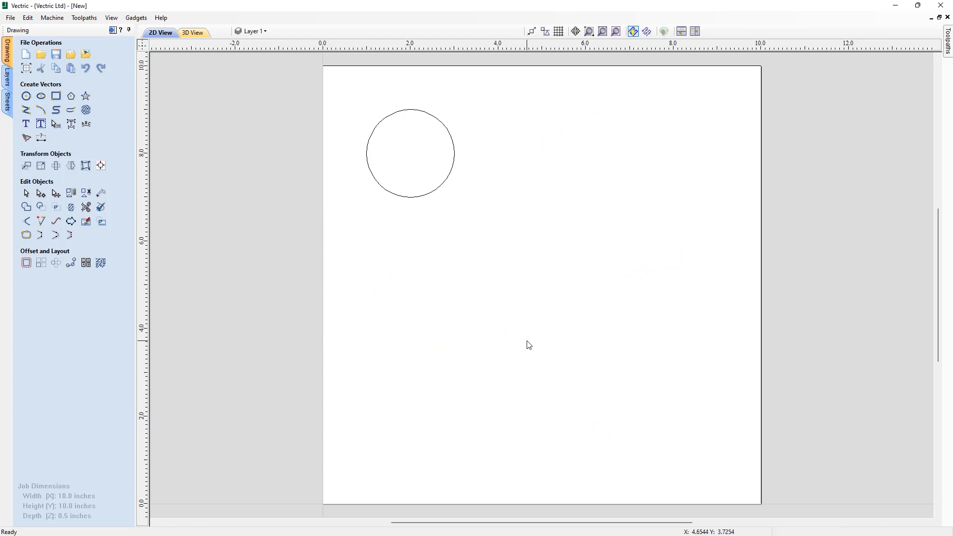
Create an ellipse anchored by its centre at X 5, Y 5, with a width of 4 inches and a height of 2 inches.
click(43, 97)
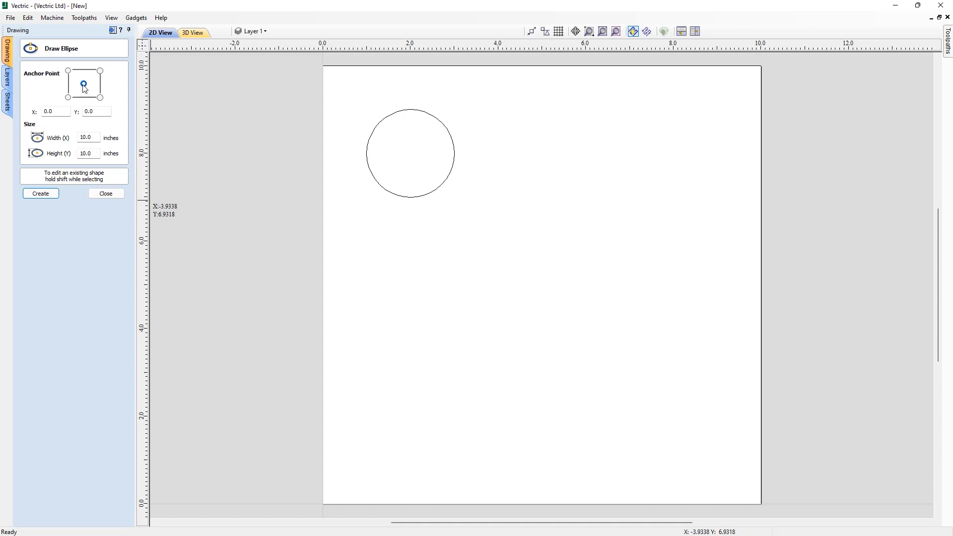
click(85, 86)
drag(53, 111, 40, 113)
click(92, 111)
text(5)
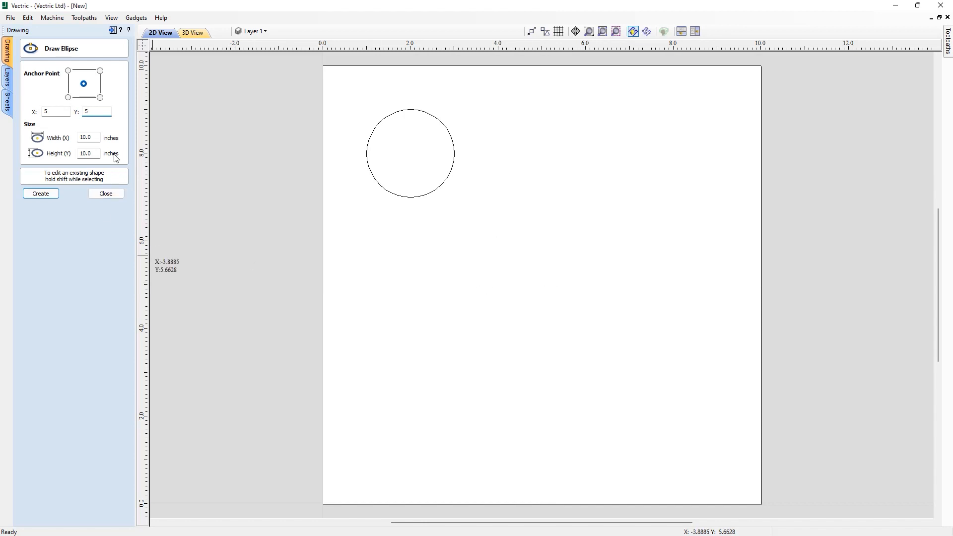
click(96, 137)
text(4)
click(94, 156)
text(2)
click(41, 193)
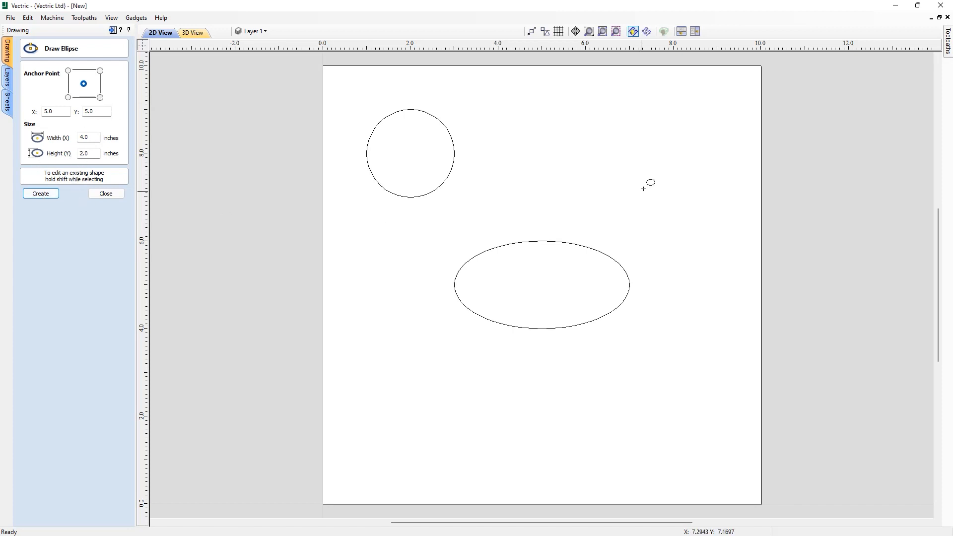
Draw an ellipse about 2.9 × 1.9 inches beside the circle and another about 3.9 × 2.3 inches near the sheet's lower right.
drag(607, 155, 672, 197)
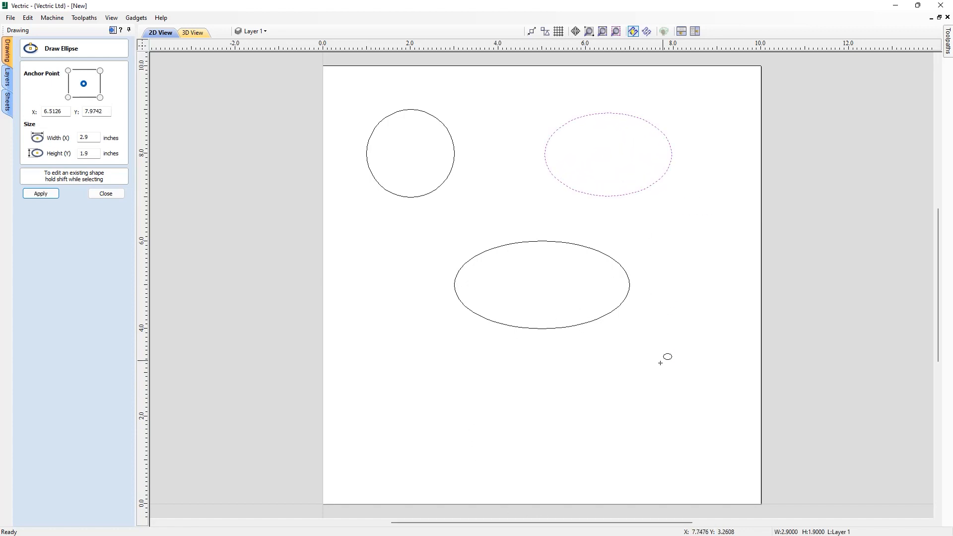
drag(657, 362, 746, 414)
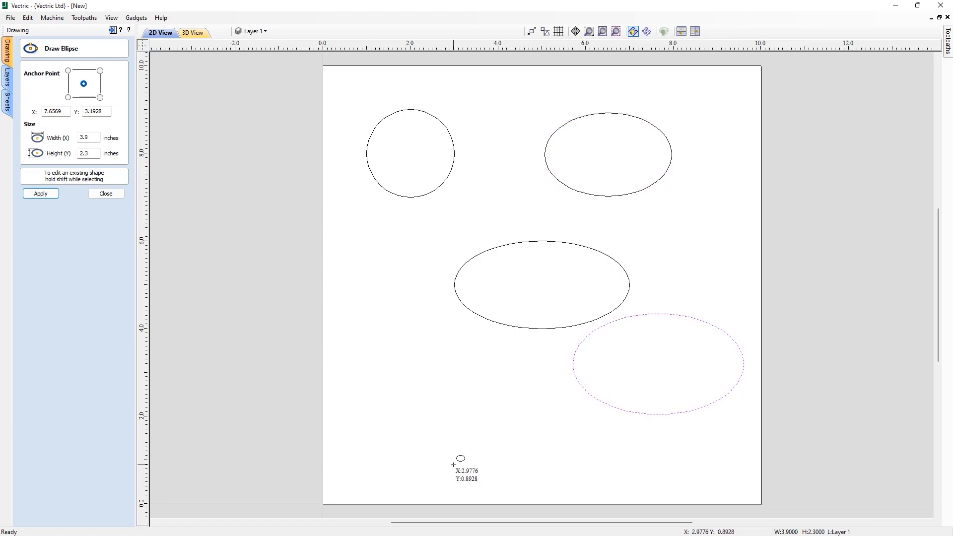
click(106, 193)
Delete the ellipse at the sheet's centre and the ellipse at its lower right.
drag(648, 372, 557, 291)
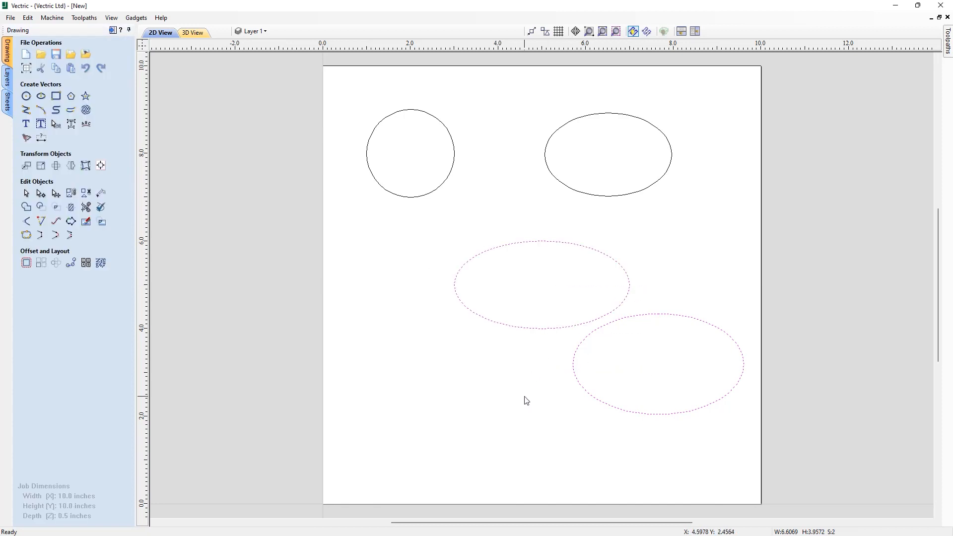
key(Delete)
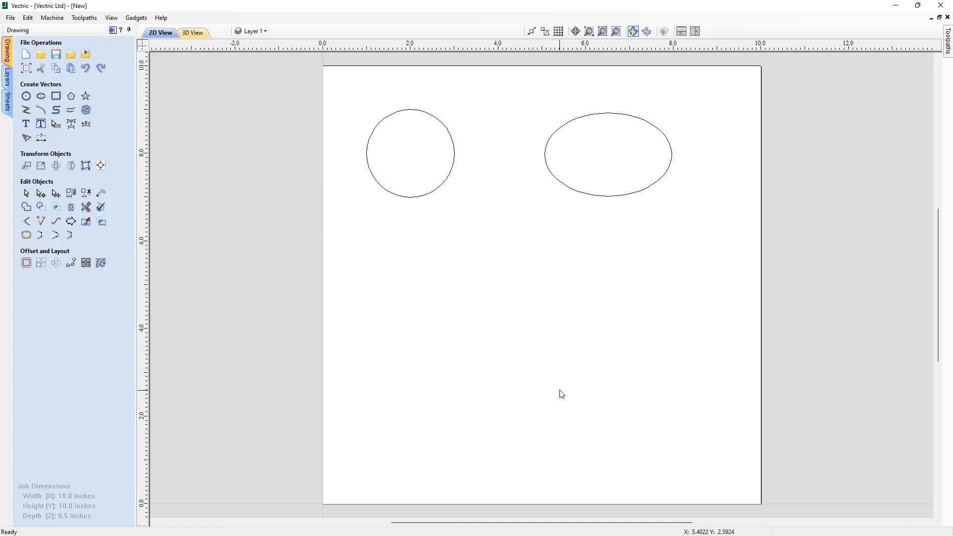
Create a square-cornered rectangle, 3 inches wide and 3 inches high, with its top-left corner anchored at X 5, Y 5.
click(56, 96)
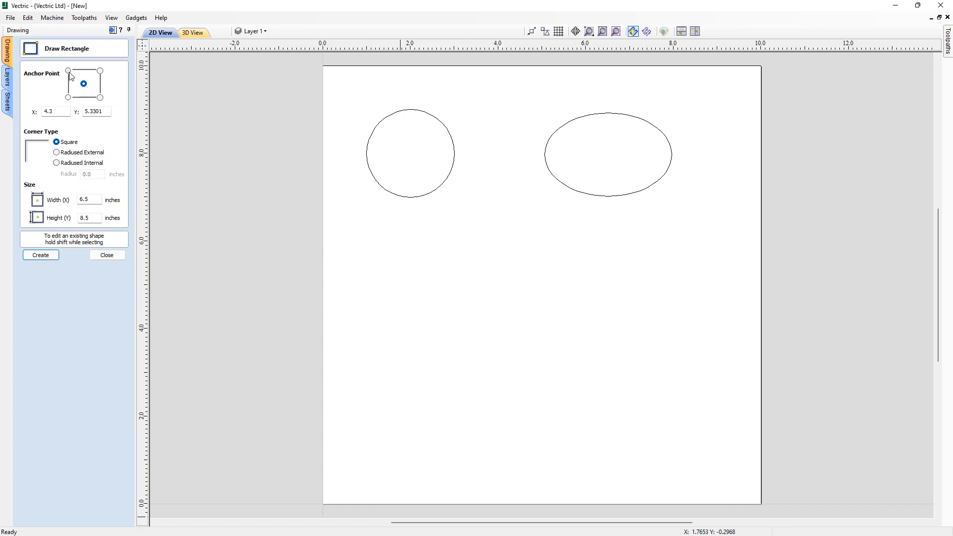
click(68, 70)
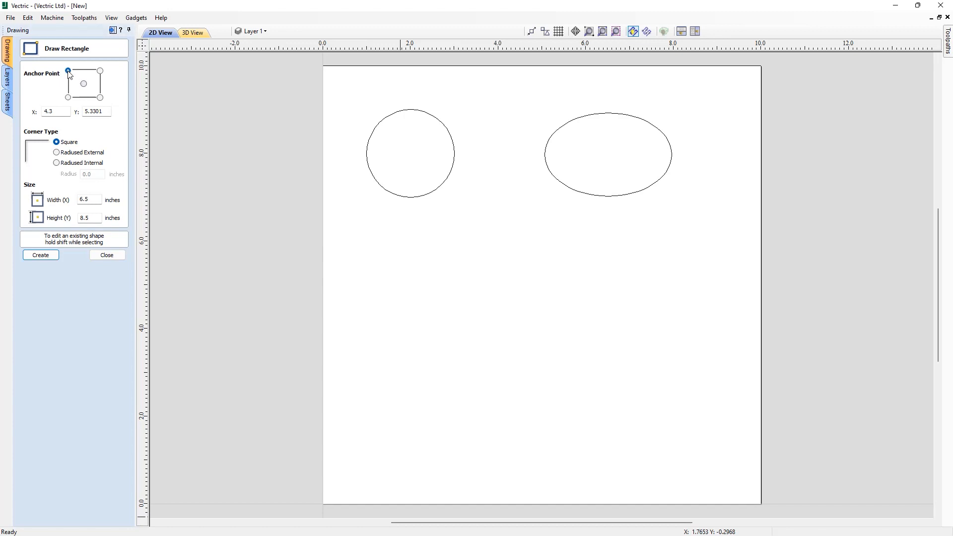
double_click(49, 111)
text(5)
double_click(102, 111)
text(5)
key(Tab)
key(Tab)
text(3)
click(47, 255)
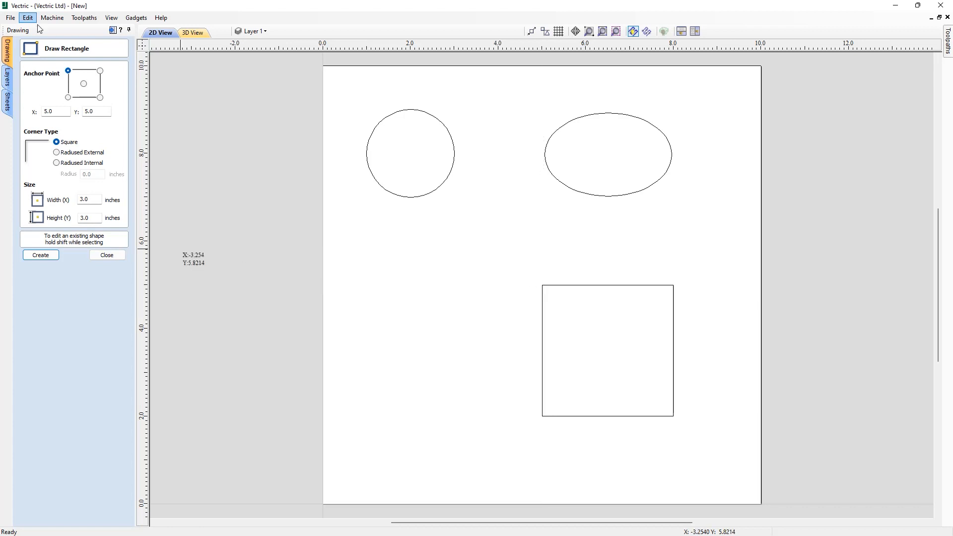
Create a second 3-inch square with its bottom-right corner anchored at X 5, Y 5, and undo the creation of both squares.
click(100, 98)
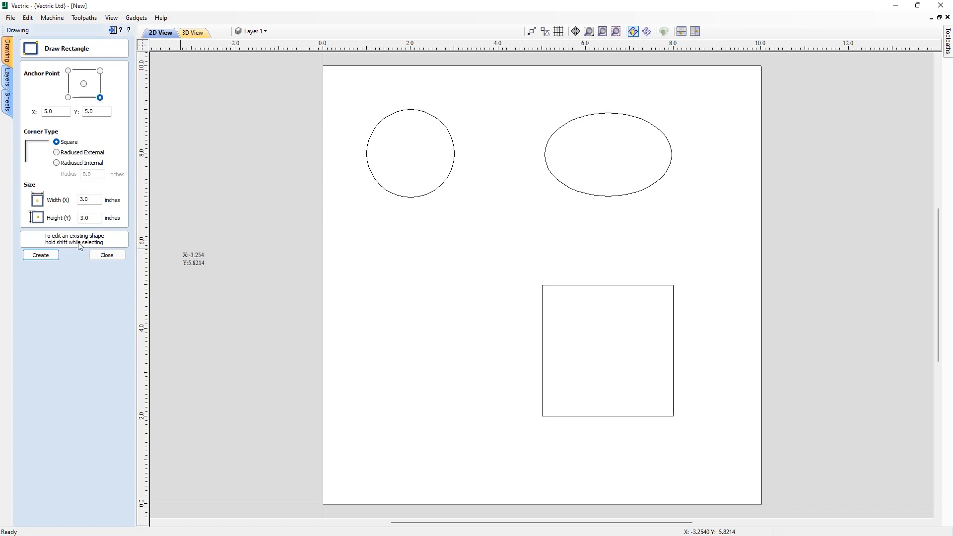
click(55, 255)
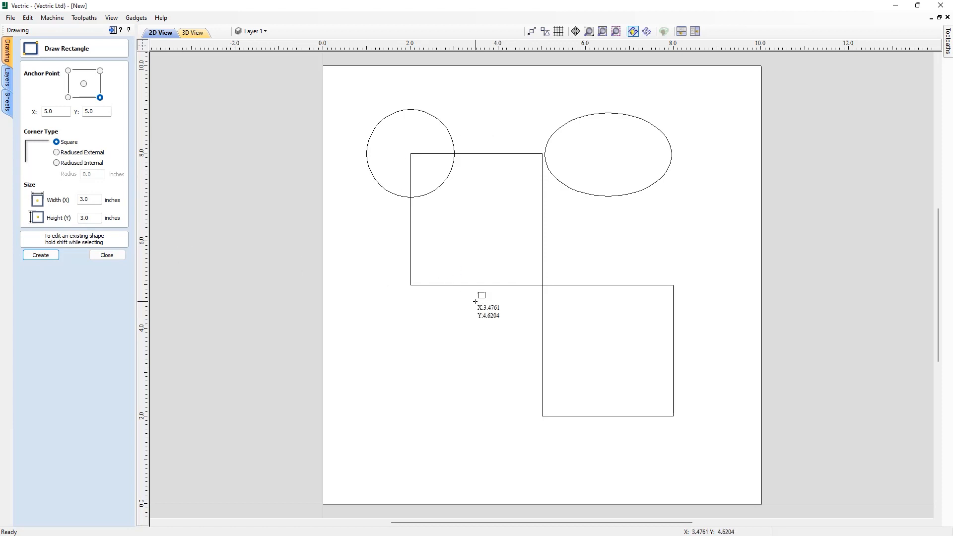
key(ctrl+z)
key(ctrl+z)
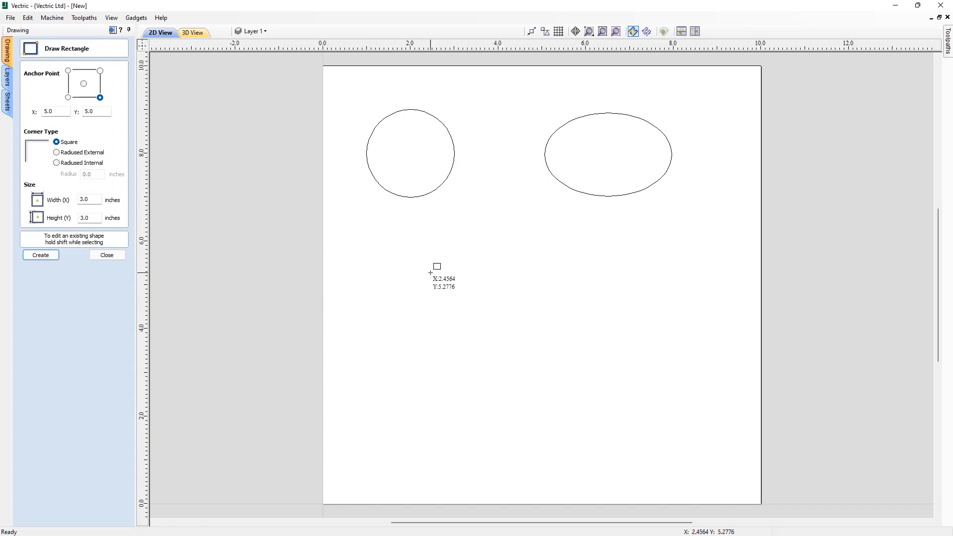
Set the anchor to the centre and draw three rectangles across the sheet's lower half, the last two about 3 × 2.9 and 2.35 × 2.95 inches.
click(83, 84)
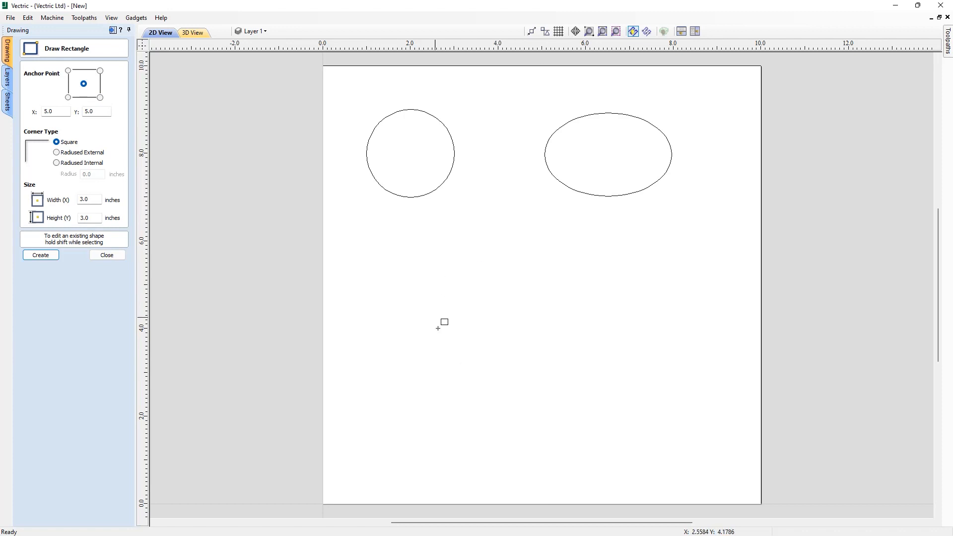
drag(592, 298, 724, 420)
drag(449, 425, 574, 303)
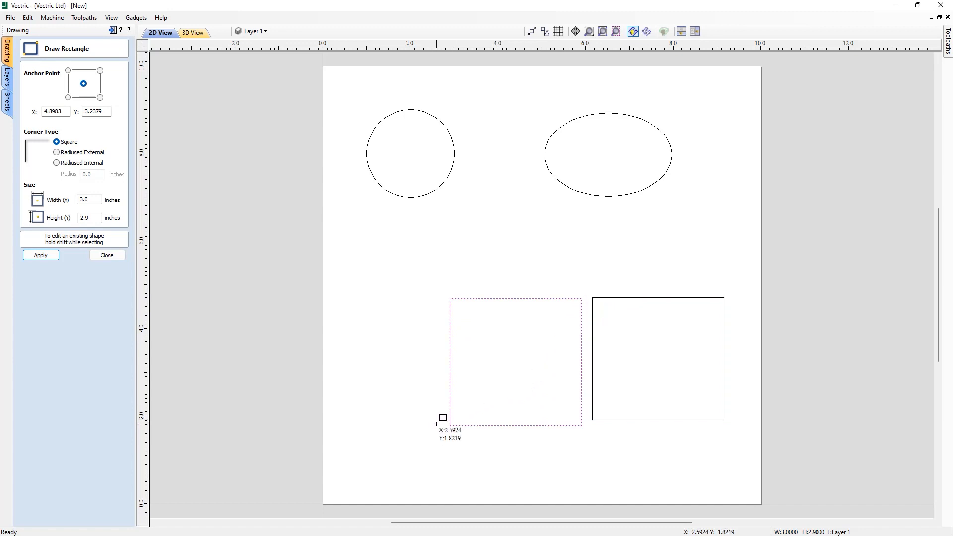
drag(437, 424, 334, 295)
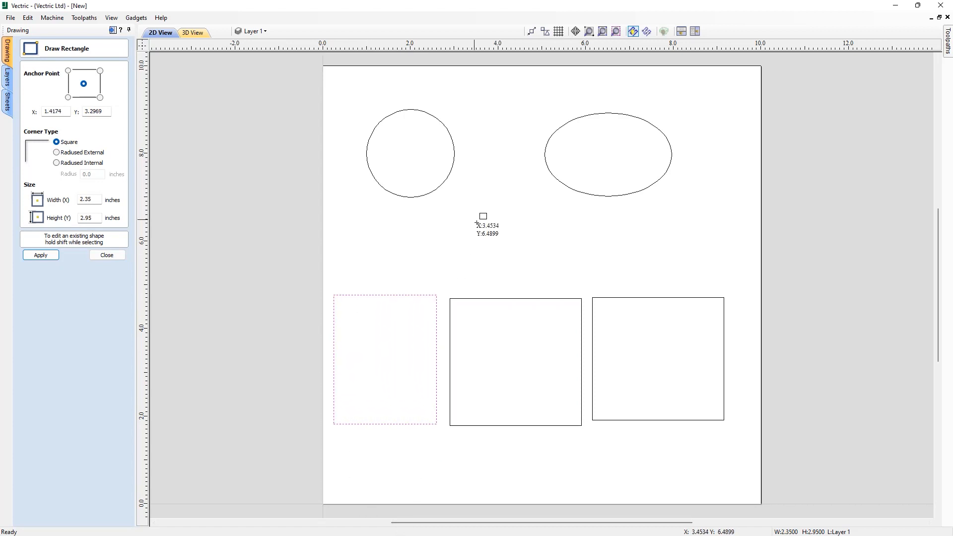
Draw a rectangle about 3 × 1.35 inches above the row and one about 1.7 × 1.5 inches from its centre inside the middle rectangle.
drag(476, 222, 605, 279)
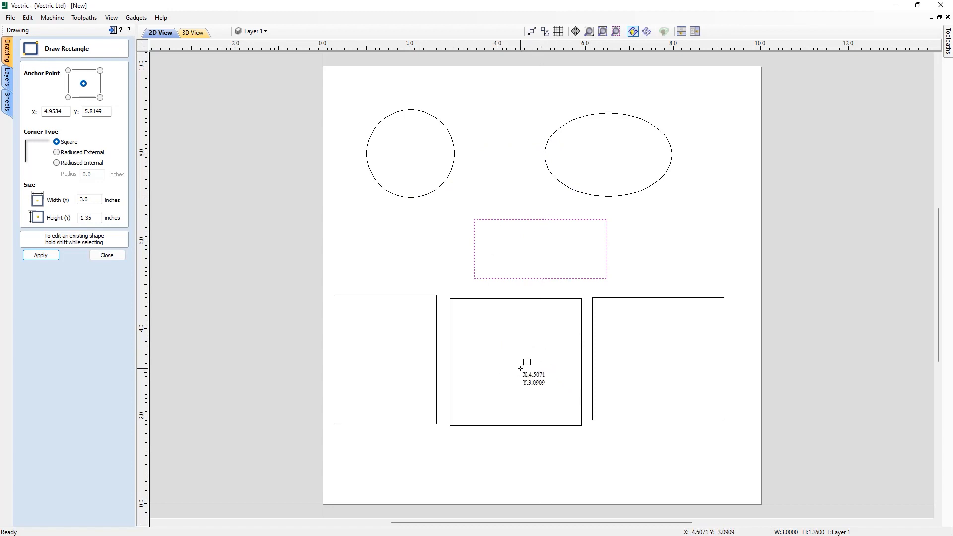
mouse_move(520, 368)
mouse_down()
mouse_move(579, 391)
mouse_move(543, 384)
mouse_move(563, 389)
mouse_move(600, 430)
mouse_move(540, 385)
mouse_move(570, 412)
mouse_up()
mouse_move(540, 389)
mouse_down()
mouse_move(553, 387)
mouse_move(544, 392)
mouse_move(558, 401)
mouse_up()
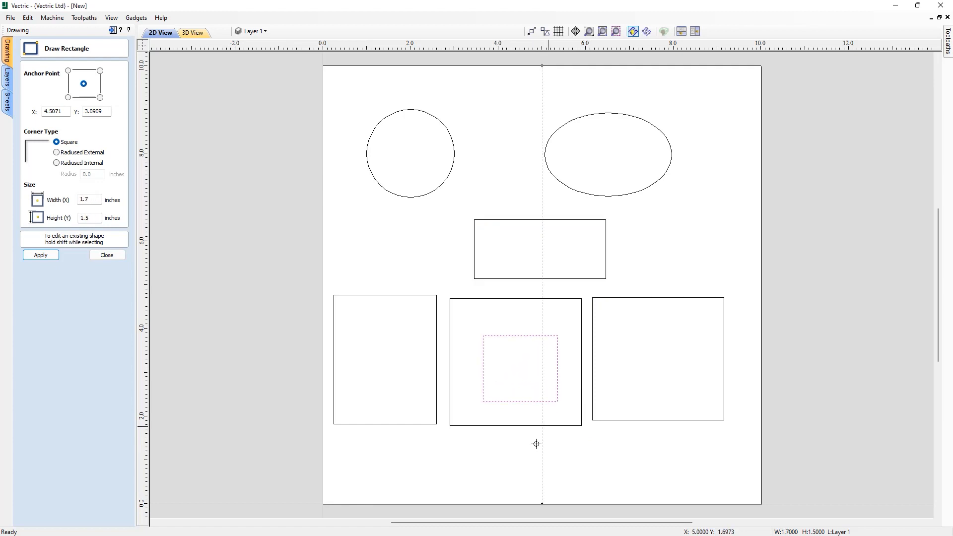
Leave rectangle drawing and delete all five rectangles, keeping the circle and the ellipse.
key(Escape)
drag(623, 448, 320, 207)
key(Delete)
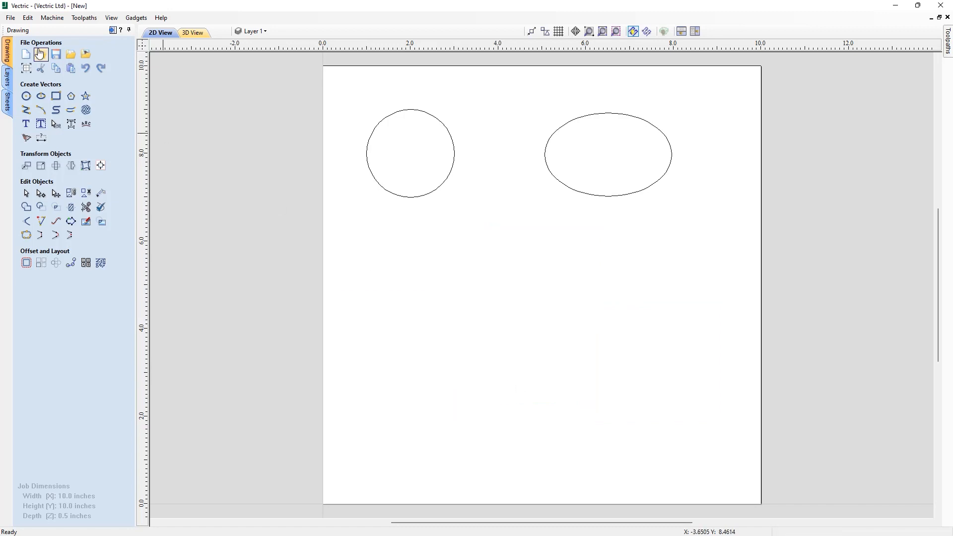
Draw a rectangle about 2.9 × 1.75 inches with radiused external corners in the sheet's lower middle and set the corner radius to 0.3 inches.
click(56, 96)
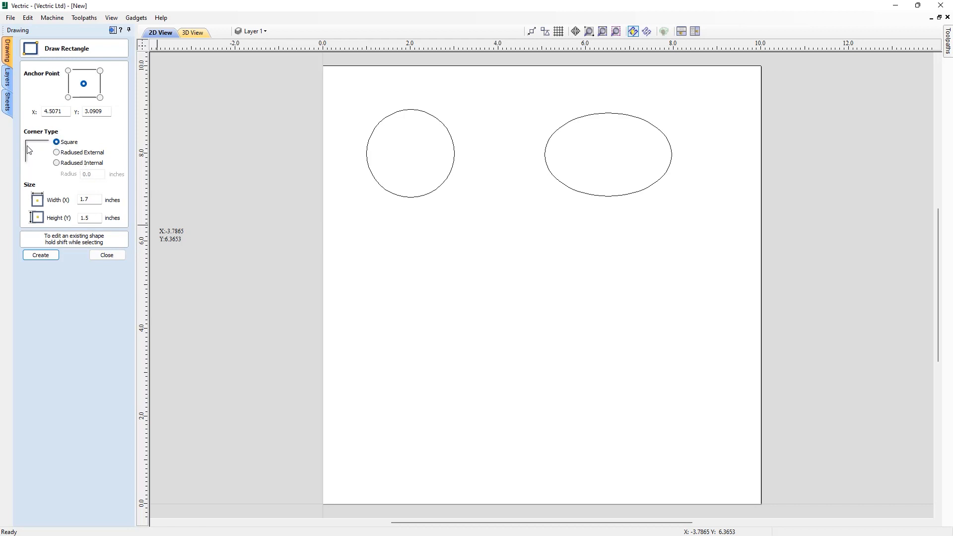
click(56, 153)
double_click(97, 175)
drag(484, 324, 610, 401)
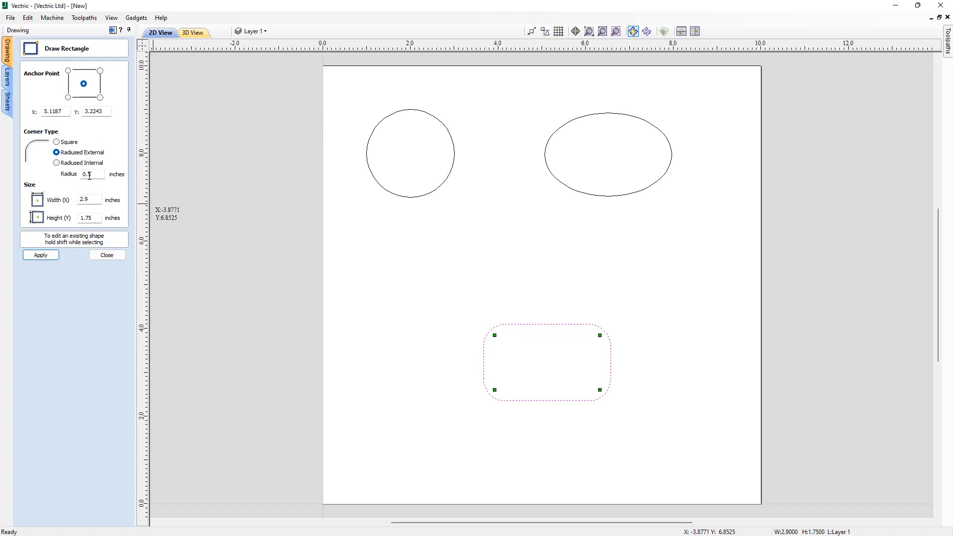
text(5)
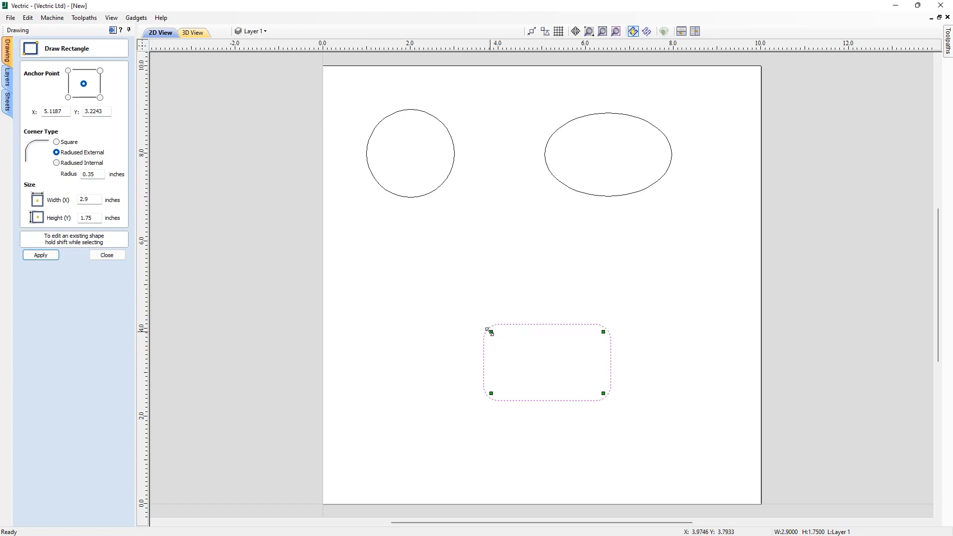
key(BackSpace)
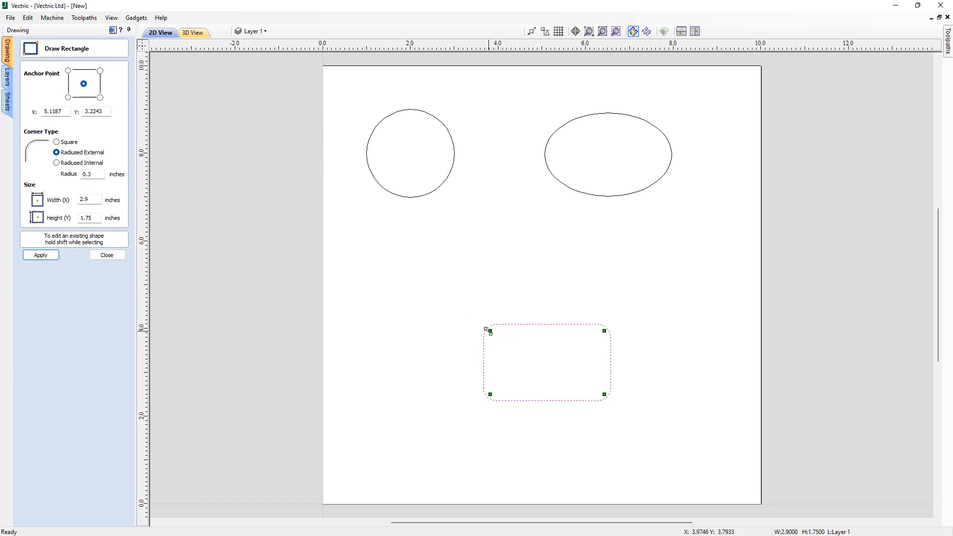
Enlarge the rectangle's corner radius, then switch its corners to radiused internal with a 0.25-inch radius.
drag(488, 329, 473, 317)
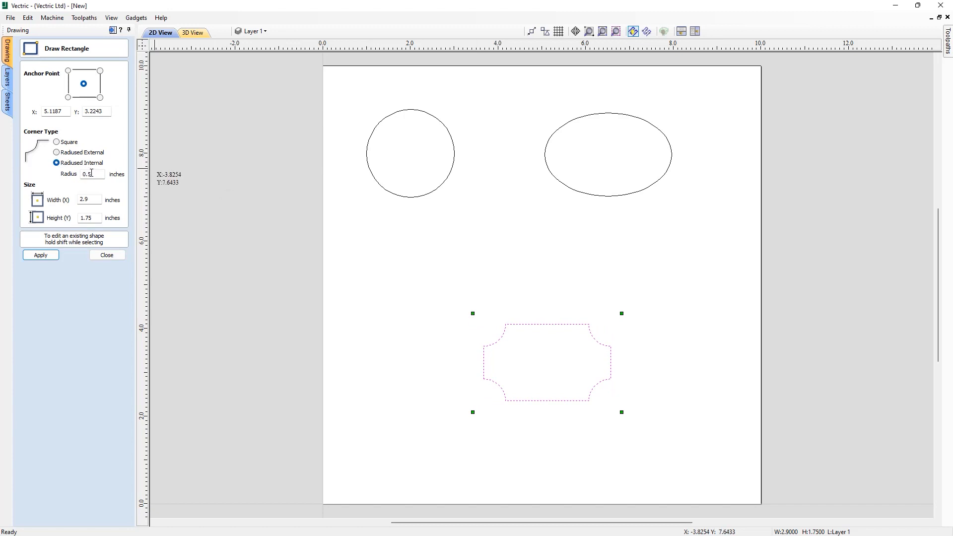
drag(92, 173, 96, 173)
text(2)
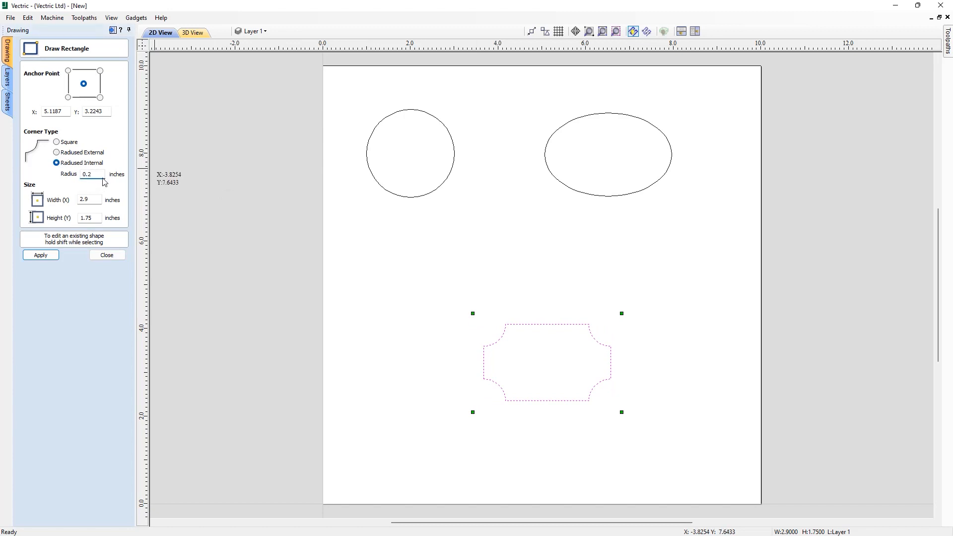
text(5)
click(41, 255)
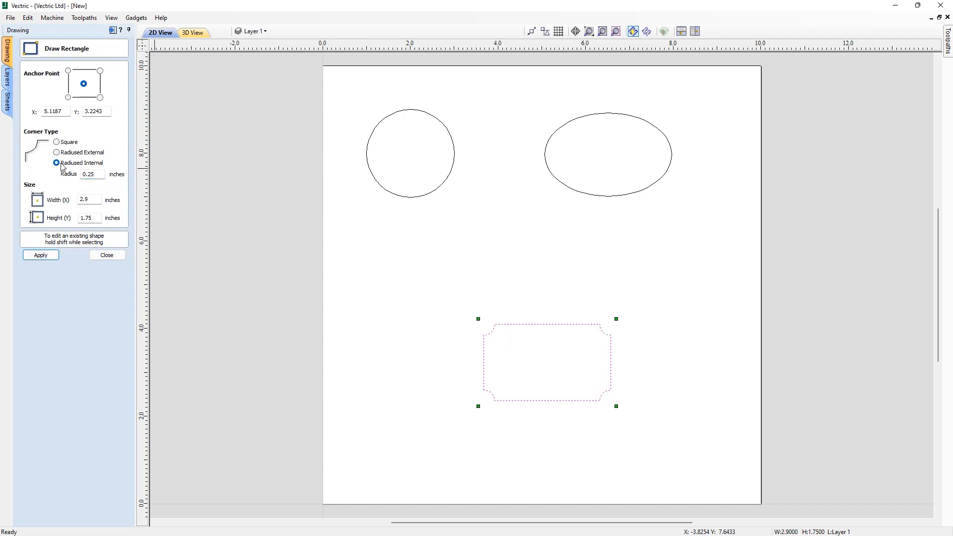
Draw a square-cornered rectangle just above the notched one, exactly 4 inches wide and 2 inches high.
click(57, 142)
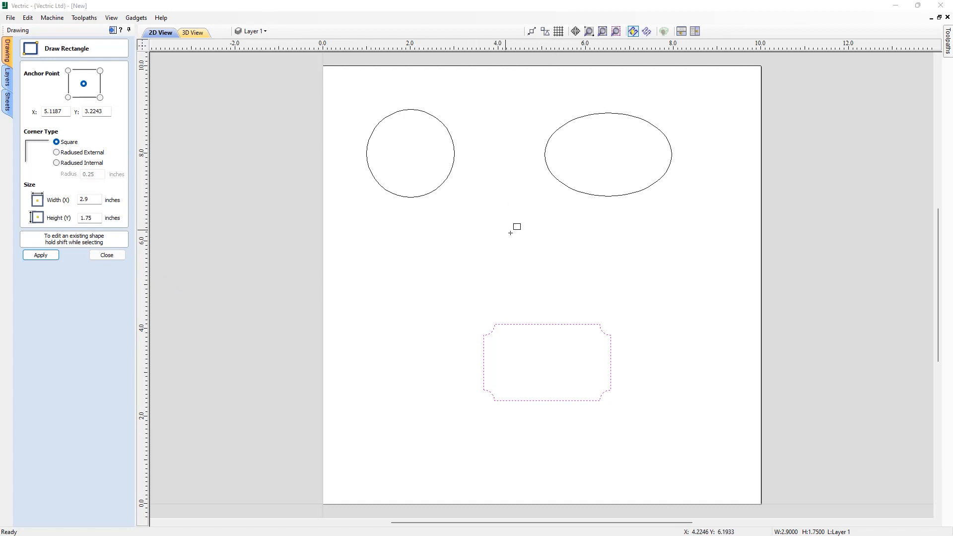
drag(447, 242, 502, 274)
key(4)
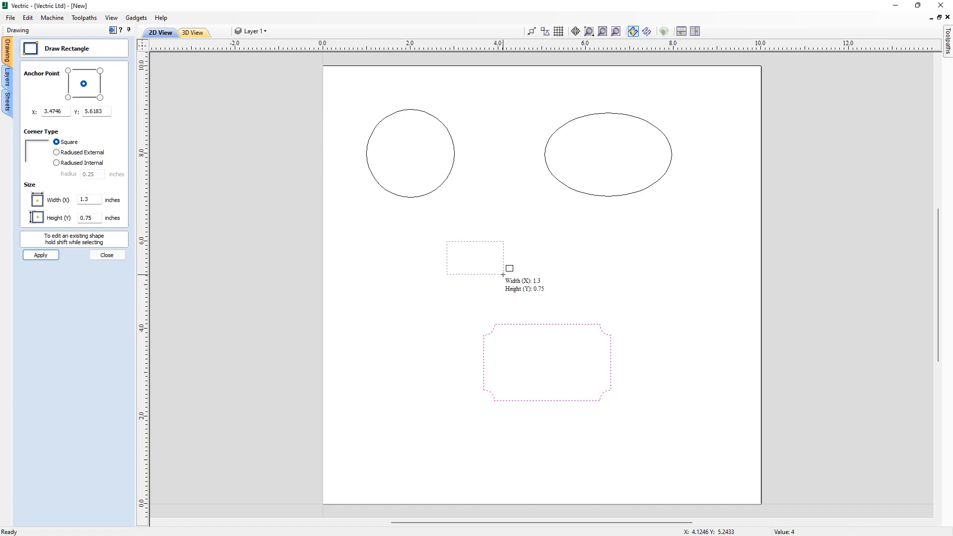
key(w)
key(2)
key(h)
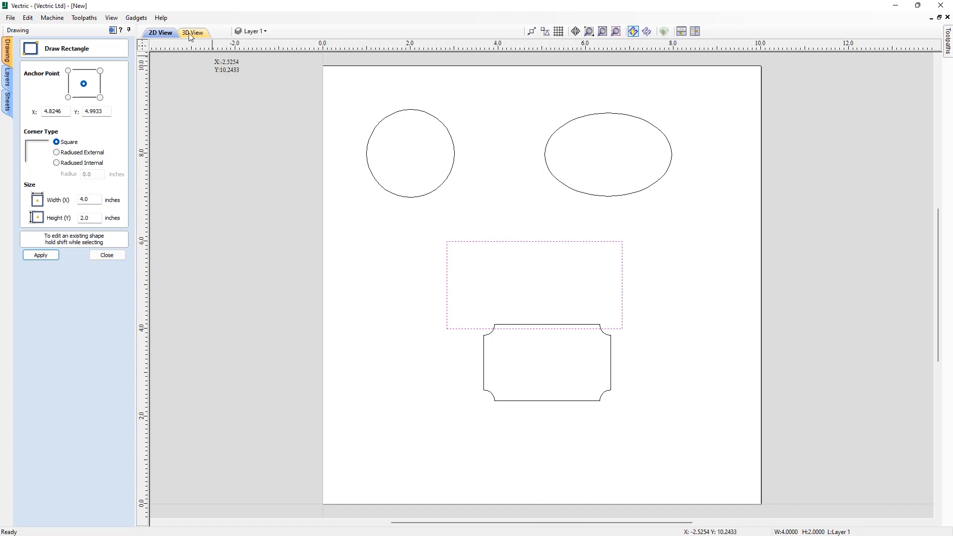
click(156, 20)
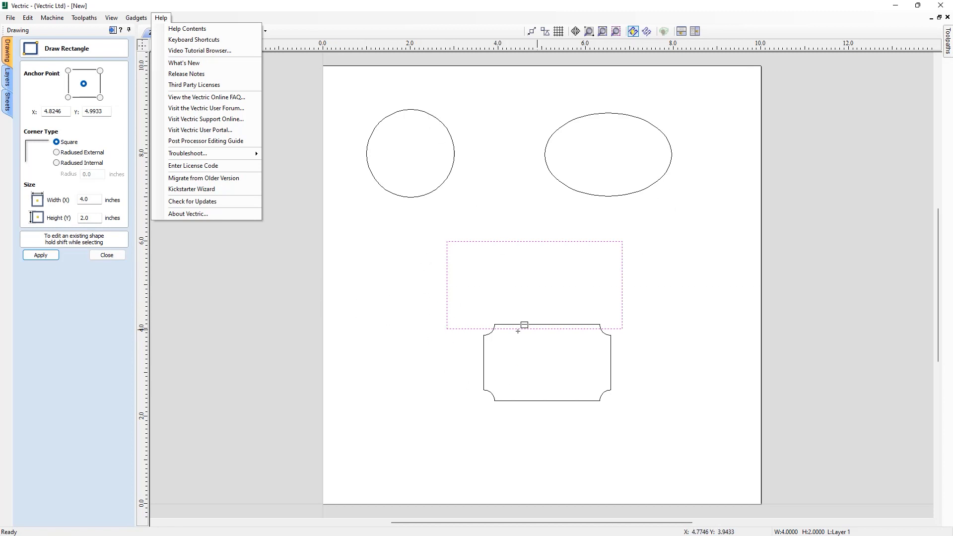
click(461, 8)
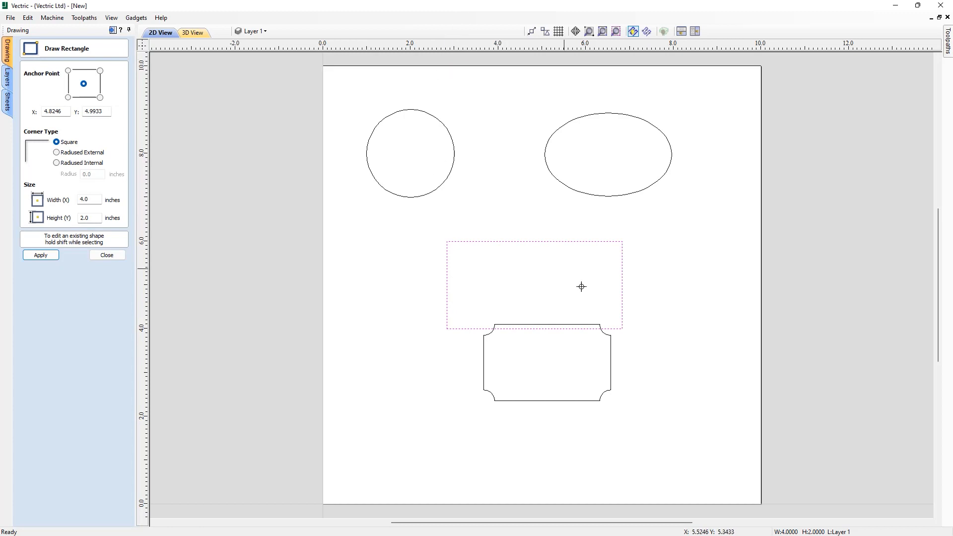
Delete the rectangle with internal radiused corners and move the 4 × 2 inch rectangle to the sheet's lower right.
click(106, 255)
click(558, 383)
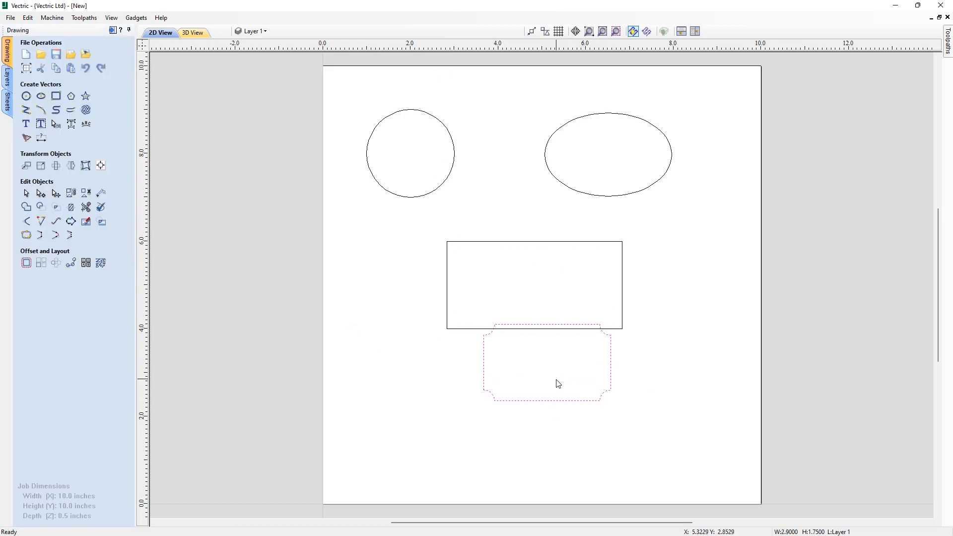
key(Delete)
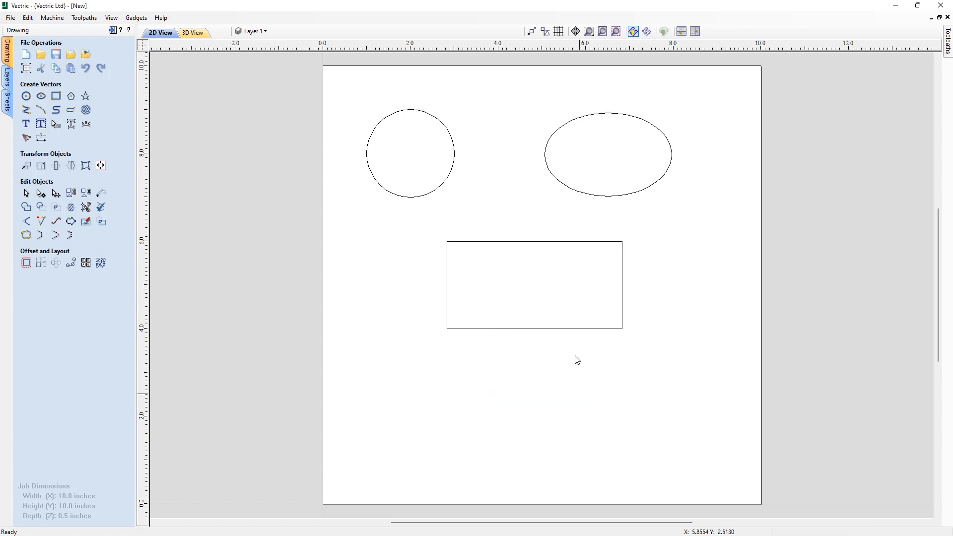
click(576, 330)
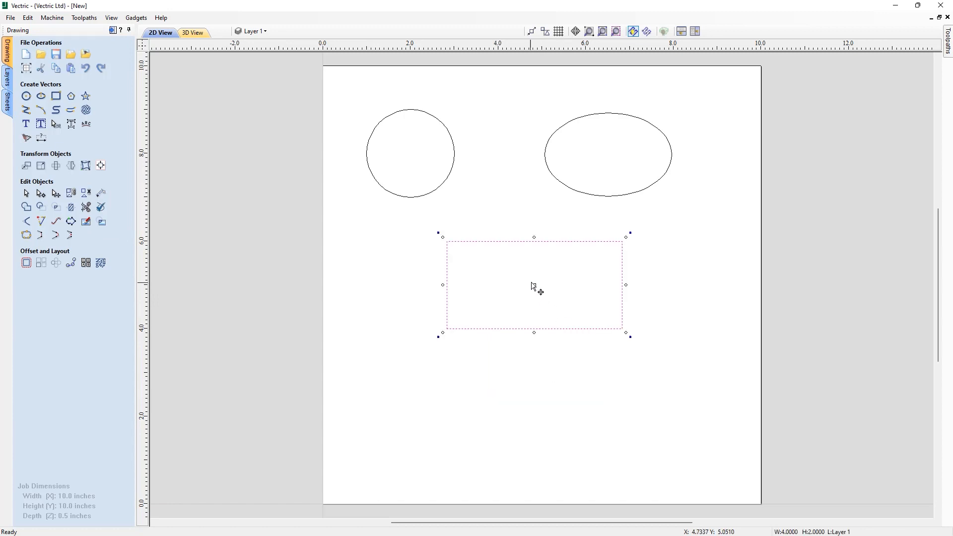
drag(534, 284, 630, 378)
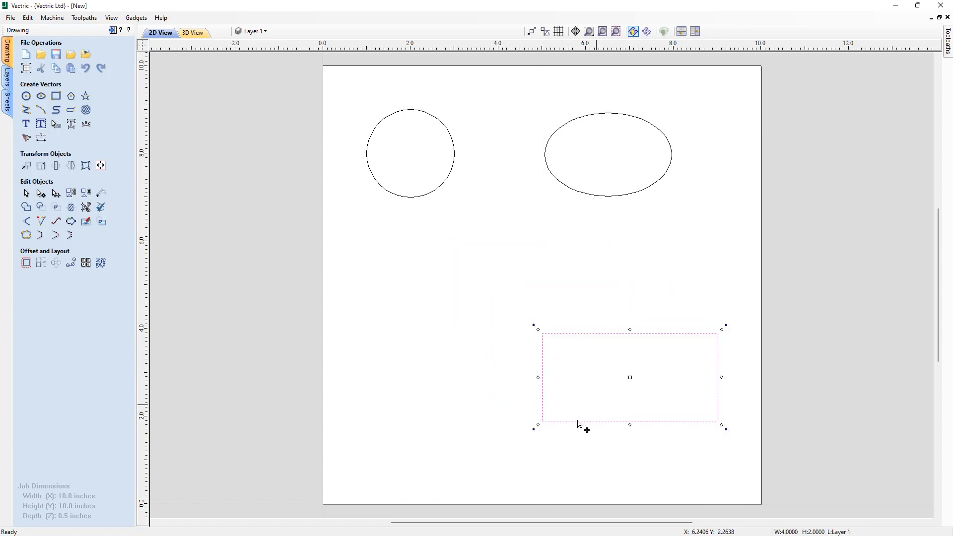
click(468, 390)
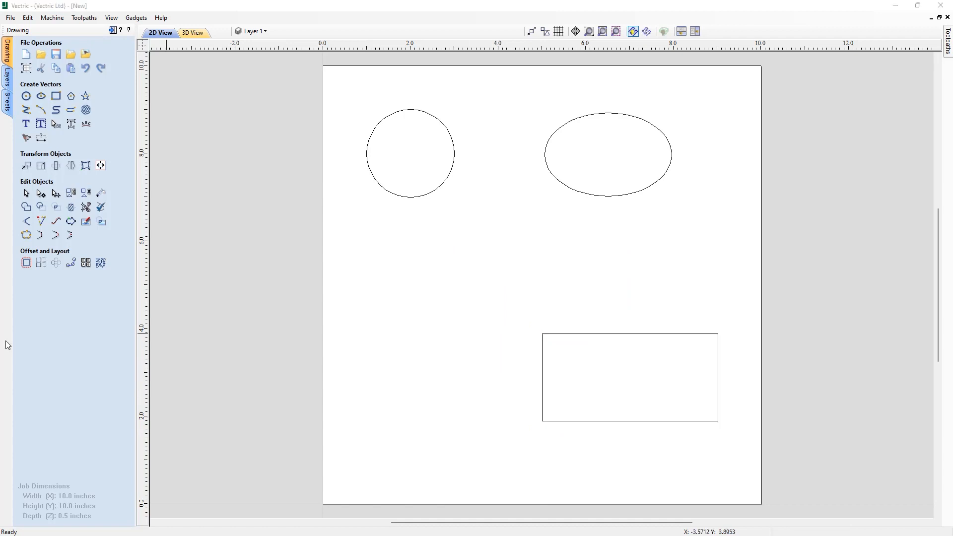
Create a five-sided polygon centred at X 5, Y 5 with a side length of 2 inches.
click(71, 97)
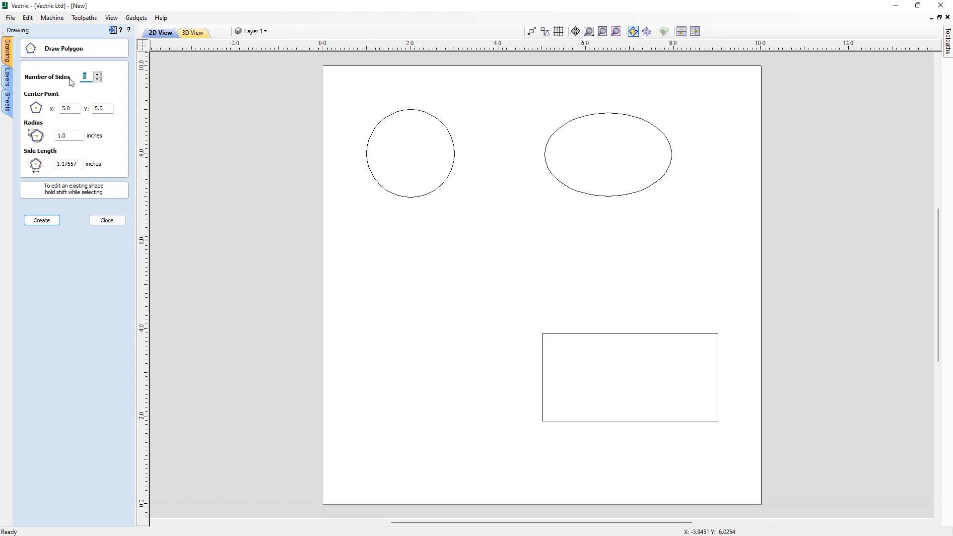
click(97, 79)
click(99, 74)
click(98, 74)
click(96, 80)
click(71, 136)
drag(74, 167, 60, 164)
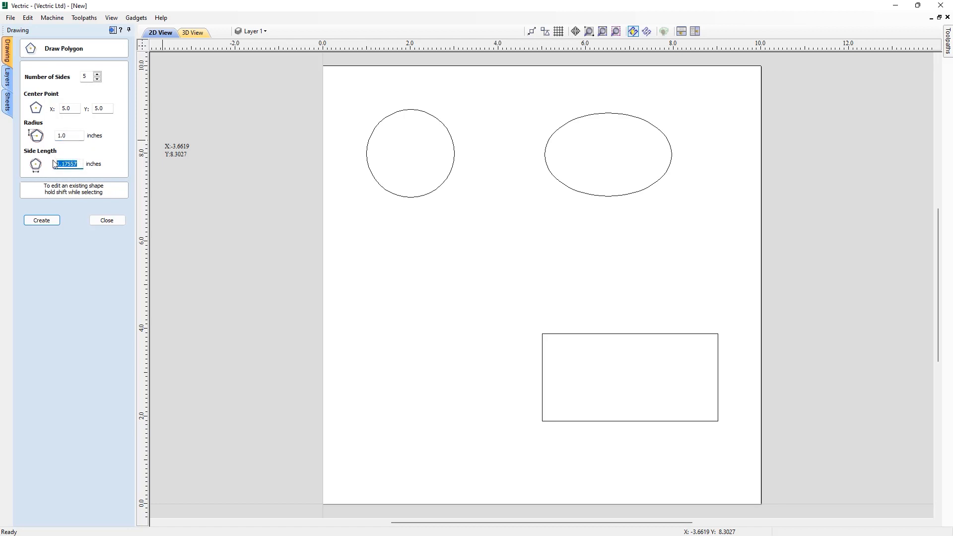
text(2)
click(43, 221)
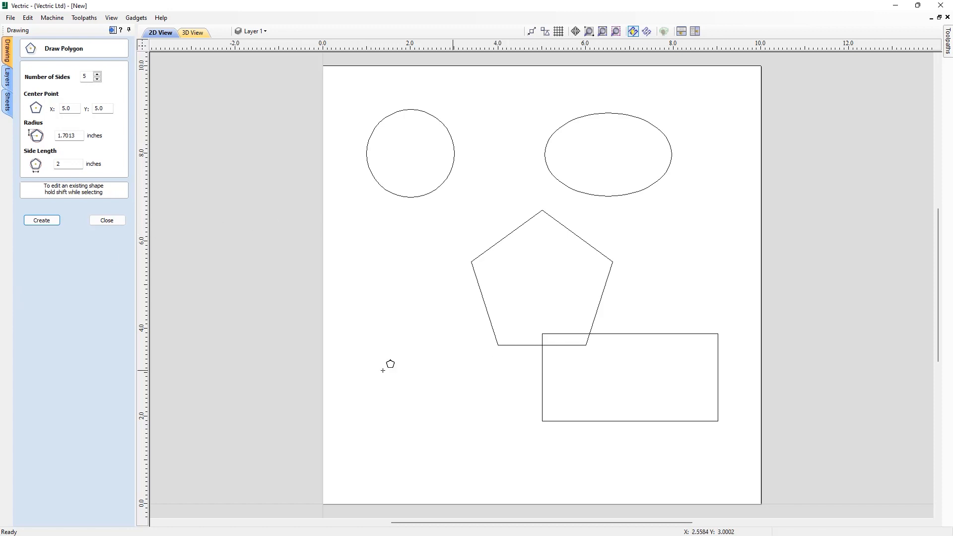
Draw a pentagon of about 1.05 inches radius in the sheet's lower left, two equal ones across the middle and one of about 0.1 inches.
drag(400, 374, 437, 407)
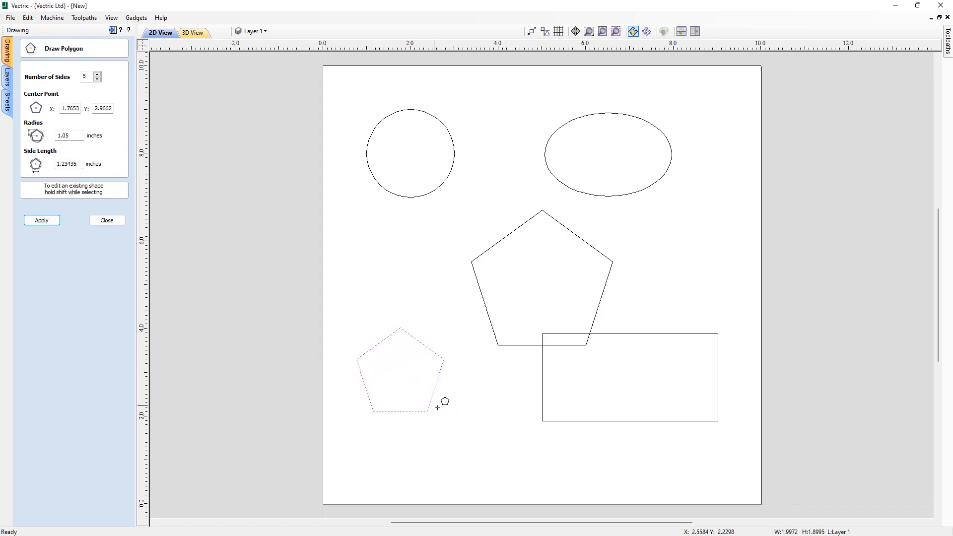
click(407, 278)
click(541, 276)
drag(681, 285, 685, 286)
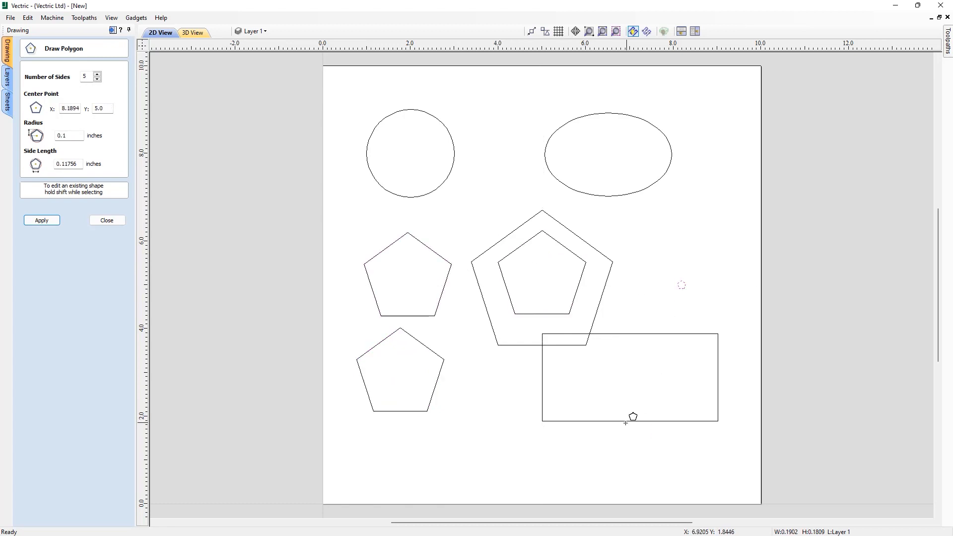
Leave polygon drawing and delete every pentagon except the one in the sheet's lower left.
click(115, 225)
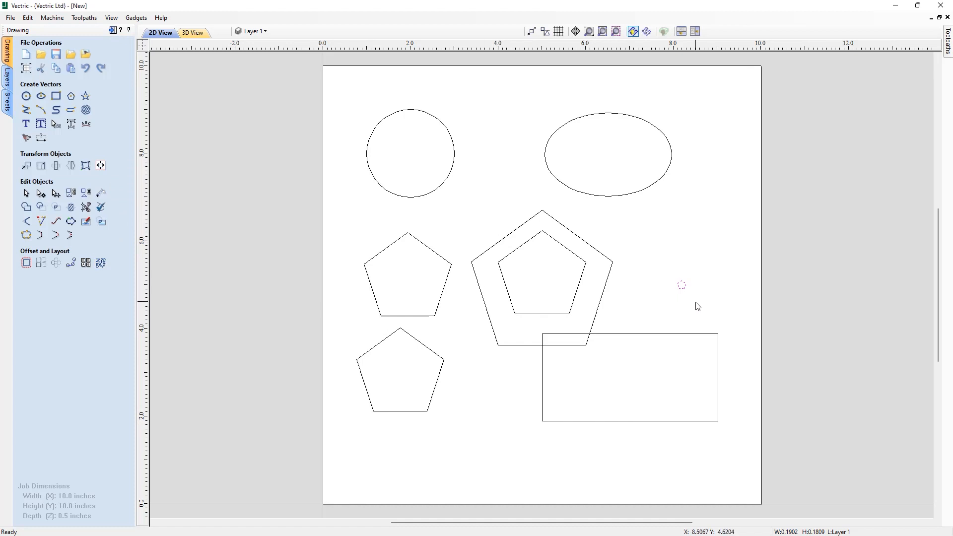
drag(696, 301, 398, 247)
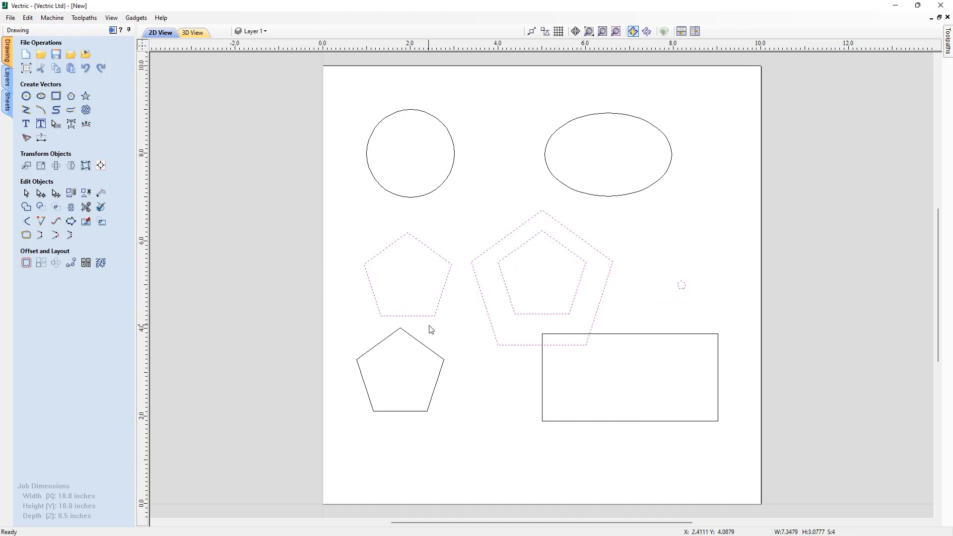
key(Delete)
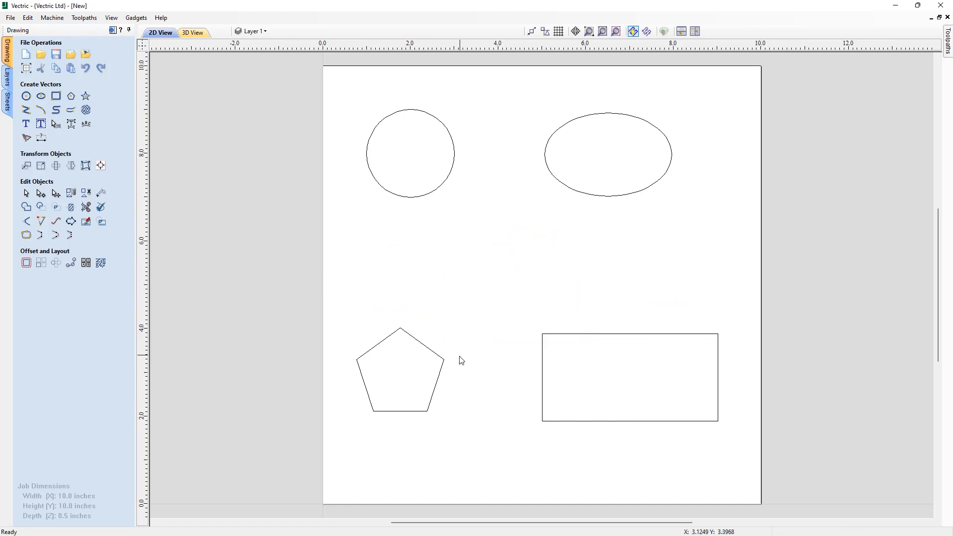
Create a five-pointed star centred at X 5, Y 5 with a 3-inch outer radius and an inner radius percentage of 50.
click(86, 96)
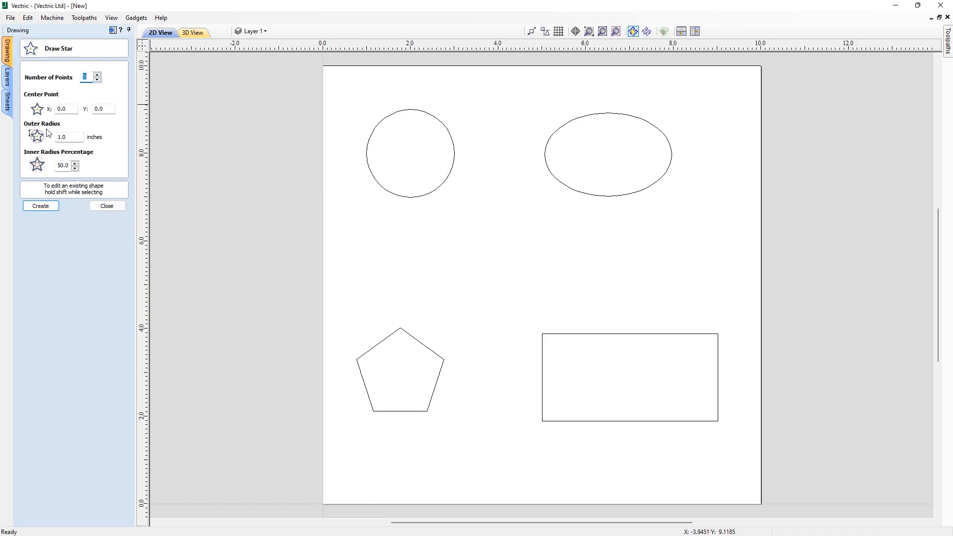
drag(70, 110, 50, 112)
text(5)
key(Tab)
text(5)
click(72, 138)
text(3)
click(75, 168)
click(75, 169)
click(75, 163)
click(46, 206)
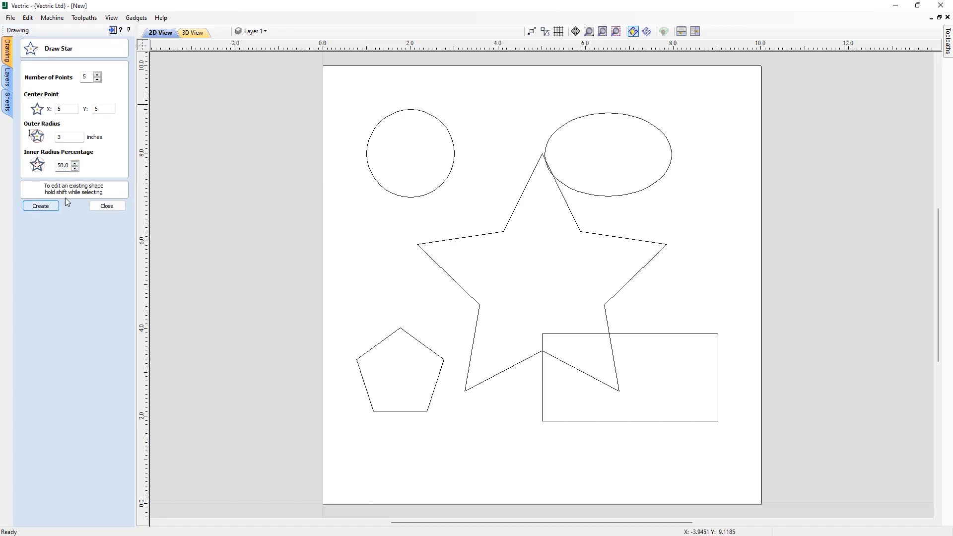
Create a second, thinner star at the same centre with an inner radius percentage of 28.
click(75, 168)
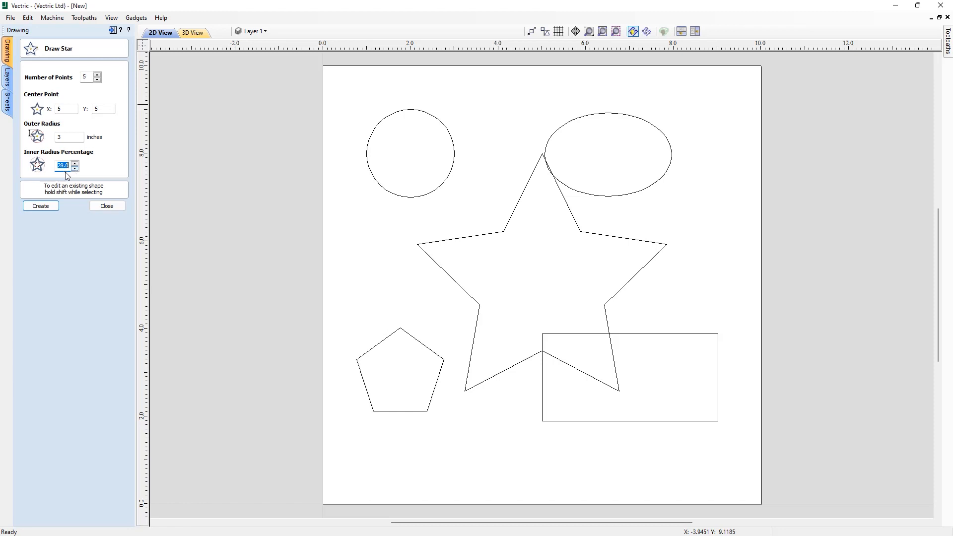
click(76, 168)
click(53, 206)
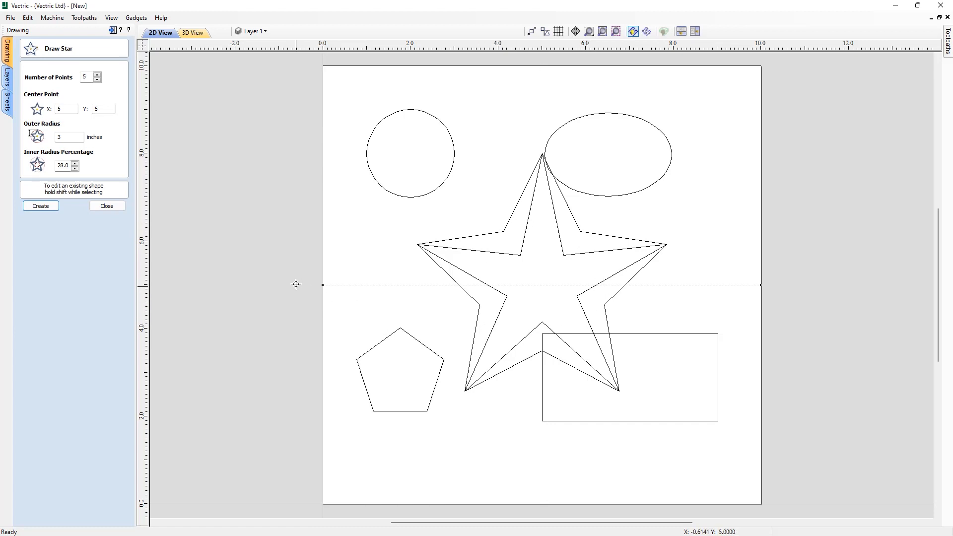
Place another star on the sheet's left side and set its inner radius percentage to 75 and its outer radius to 2 inches.
click(385, 293)
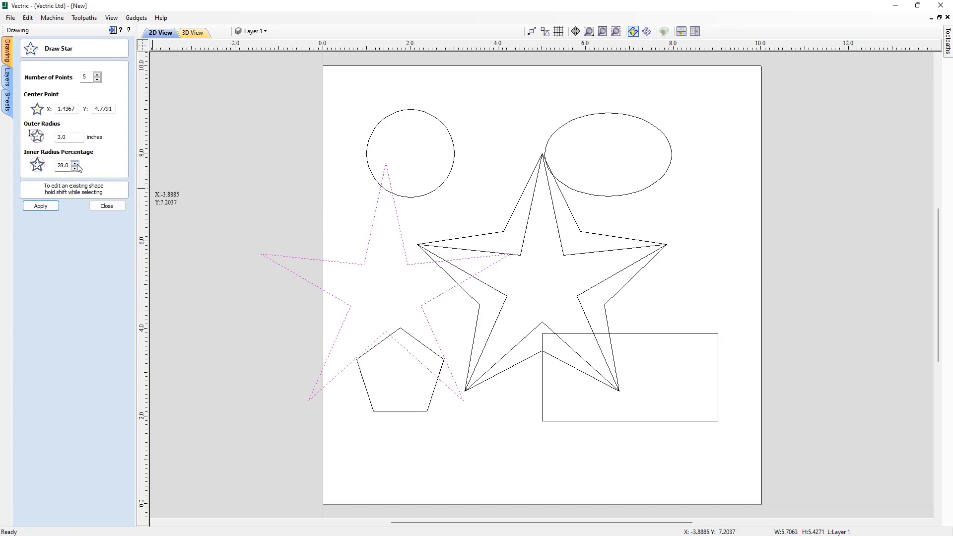
drag(70, 166, 43, 159)
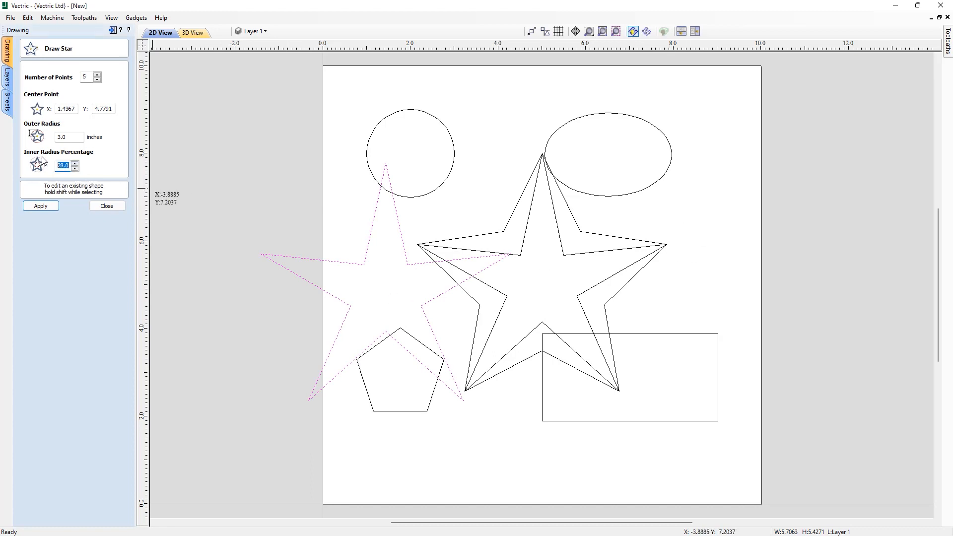
text(75)
drag(70, 137, 54, 139)
text(2)
click(46, 206)
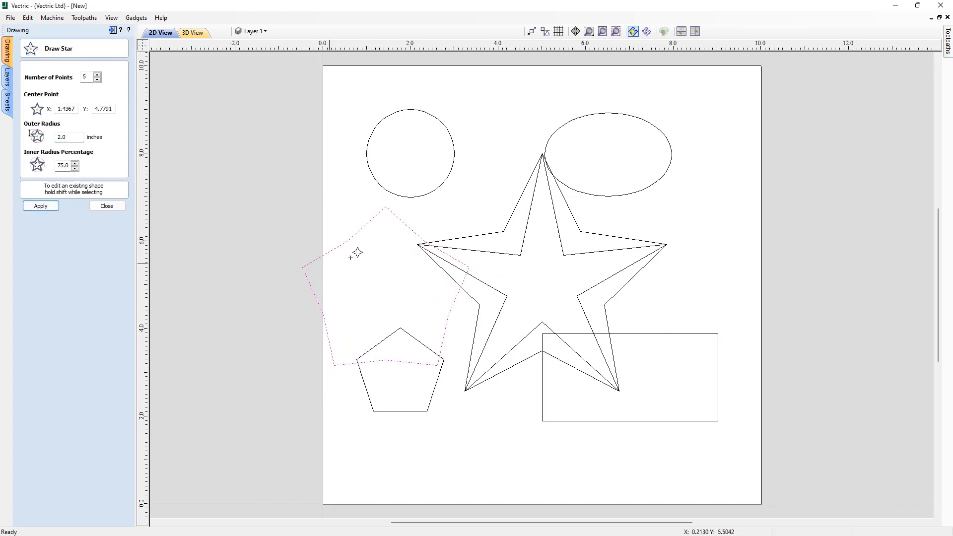
Set the left star's inner radius percentage to 50 and draw another star of about 2.15 inches outer radius above it.
double_click(69, 166)
text(50)
click(42, 208)
drag(360, 193, 386, 260)
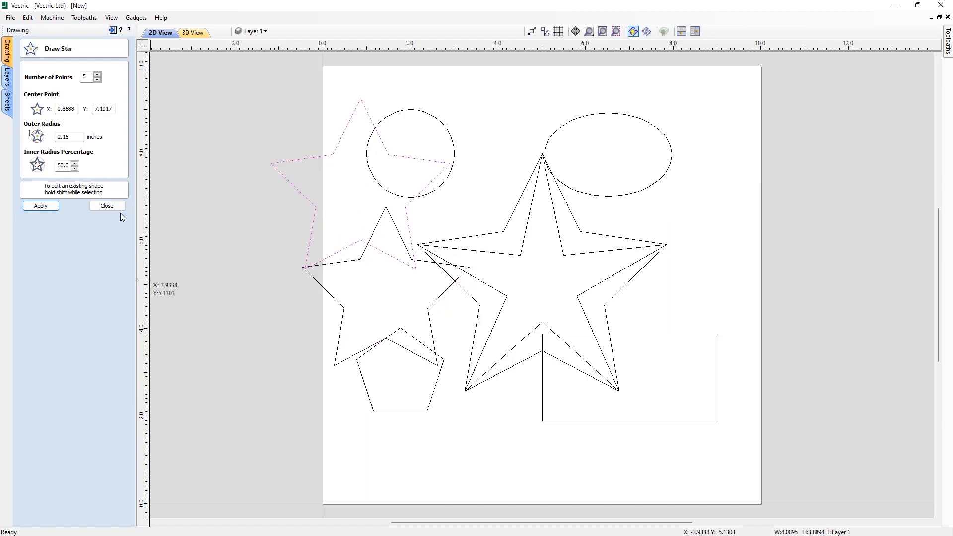
Leave star drawing and delete the two left stars and the wider central star, keeping the thin one.
click(108, 206)
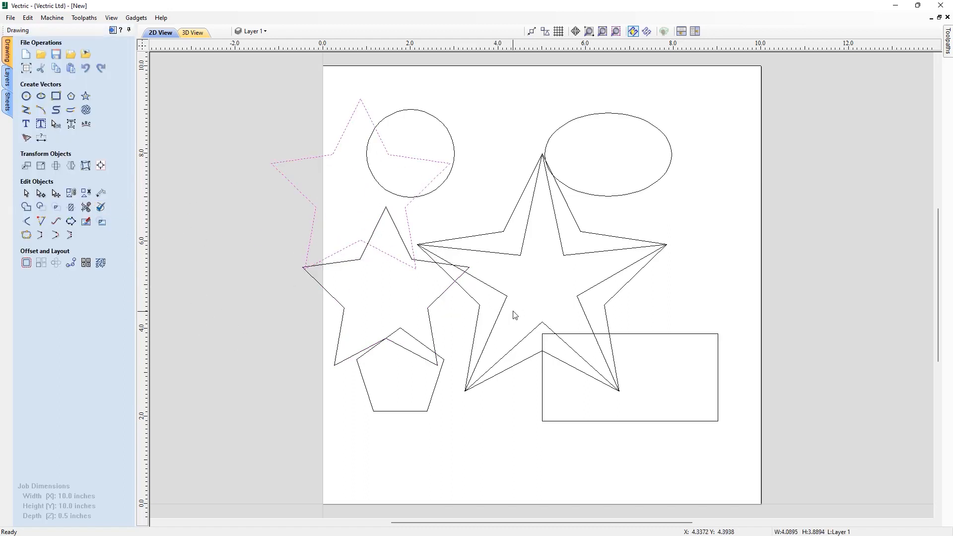
drag(484, 324, 390, 285)
key(Delete)
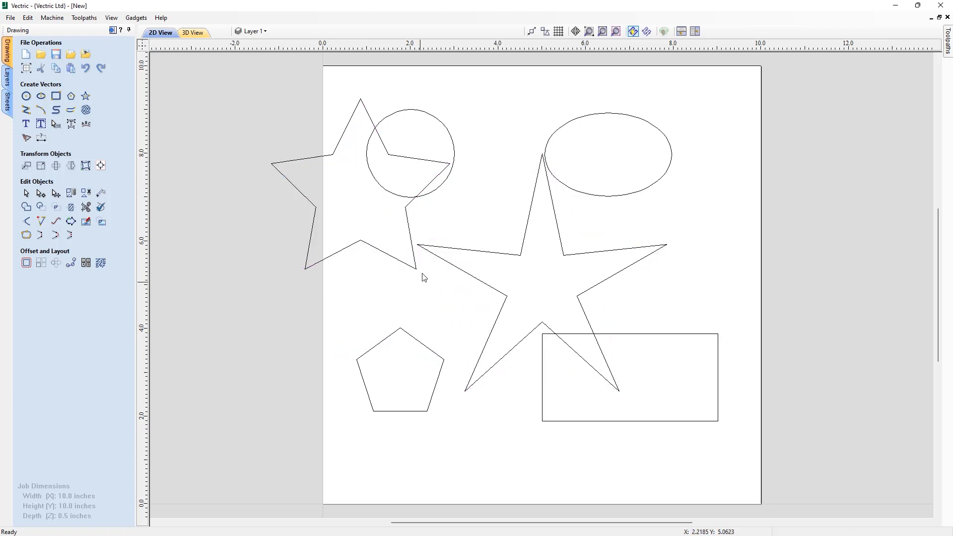
click(415, 268)
key(Delete)
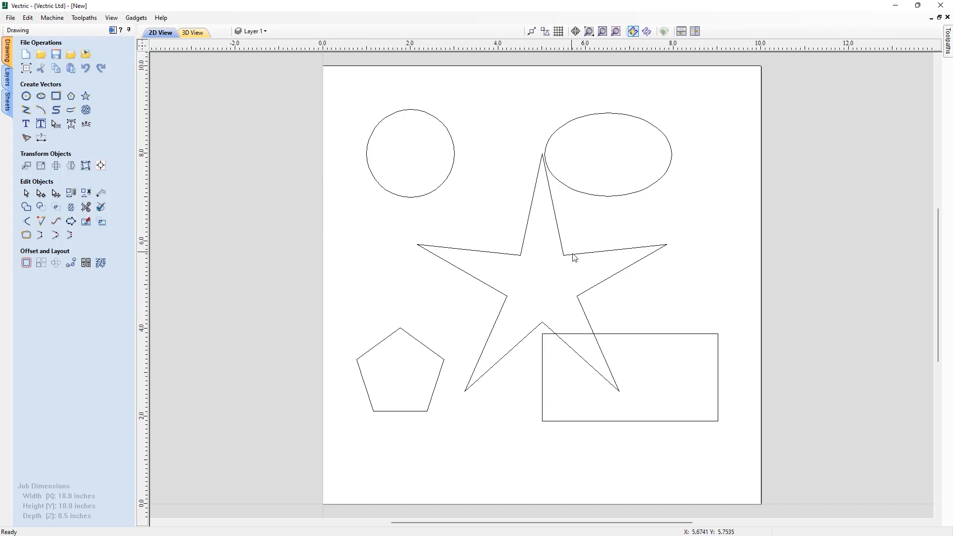
Scale the thin star down to about 3.45 × 3.28 inches, shift it slightly up and right, and deselect it.
click(596, 252)
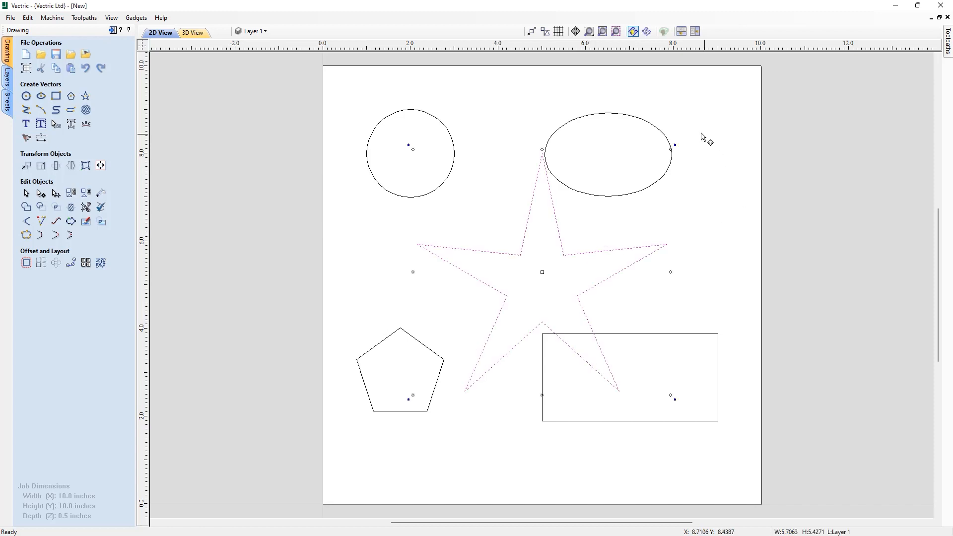
drag(670, 149, 574, 238)
drag(493, 314, 521, 308)
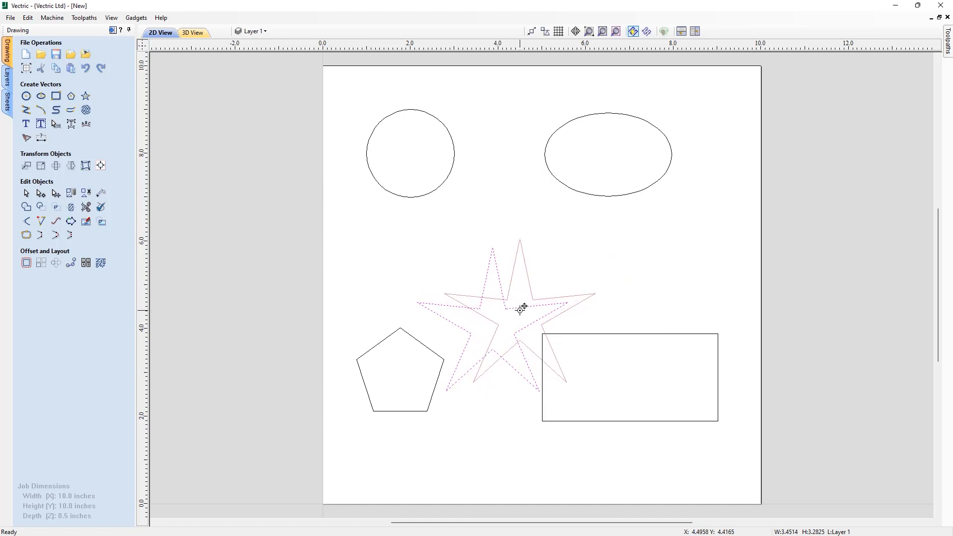
click(516, 450)
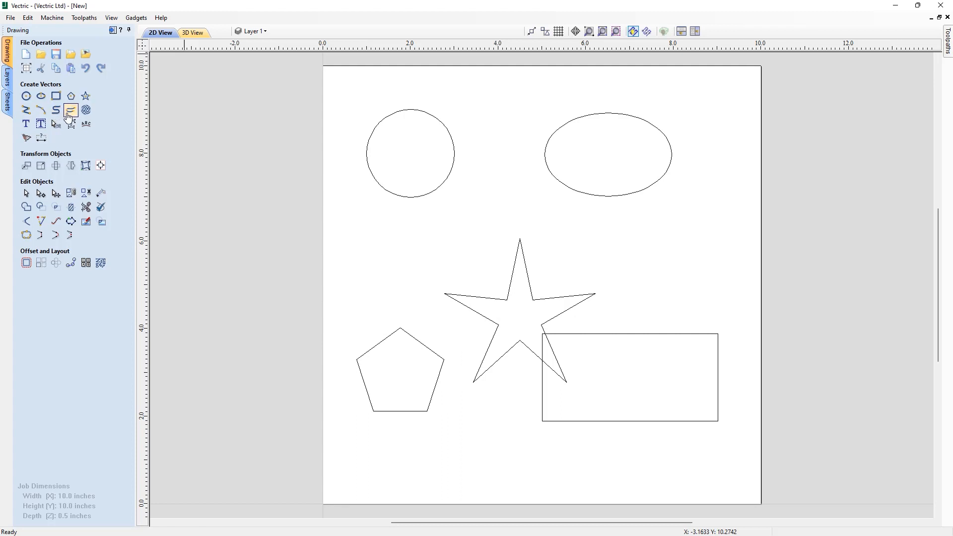
Start a polyline at X 0, Y 0 and add a 5-inch segment at a 90-degree angle.
click(27, 114)
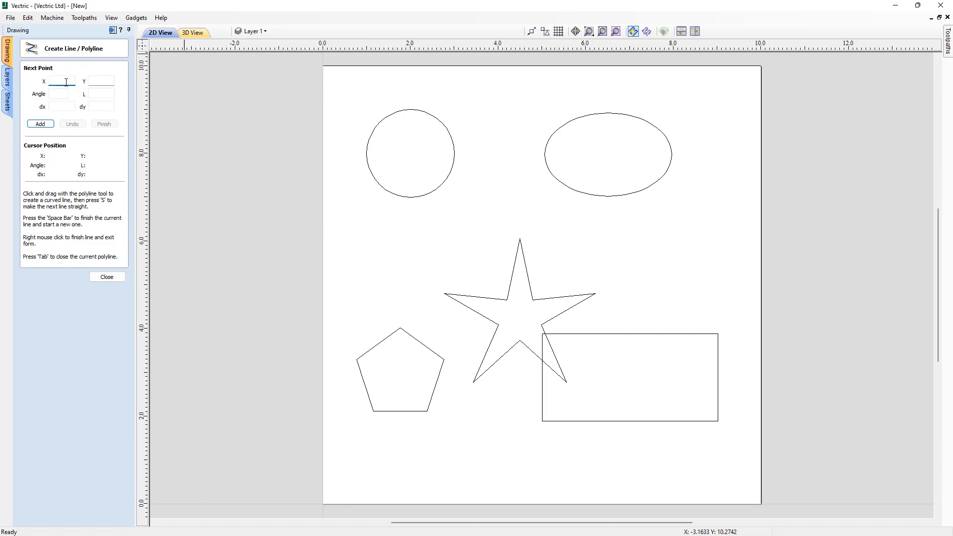
click(100, 83)
text(0)
click(40, 123)
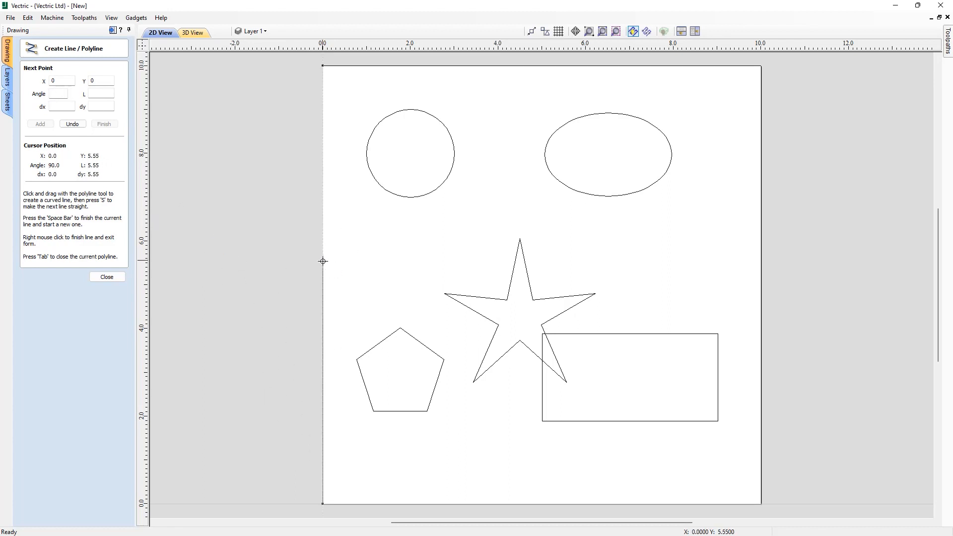
click(57, 93)
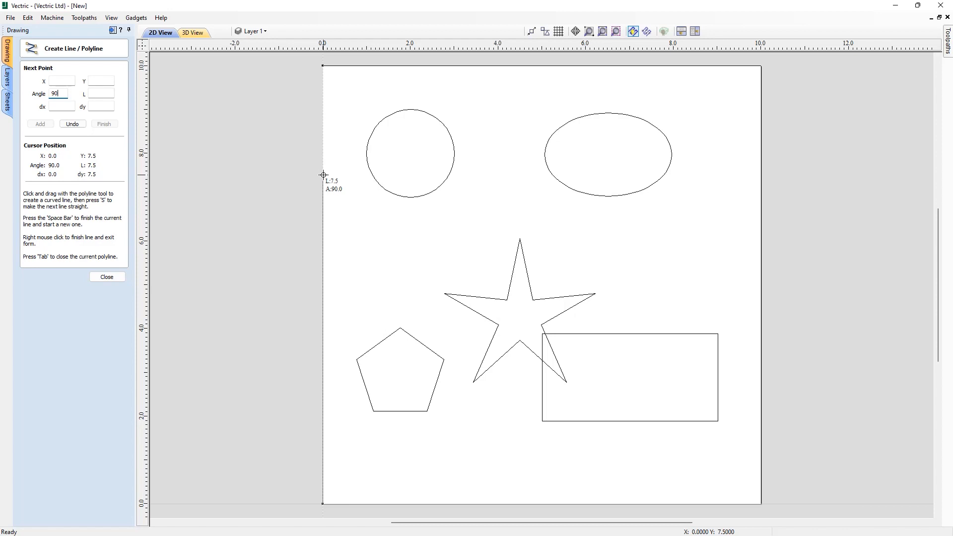
click(94, 94)
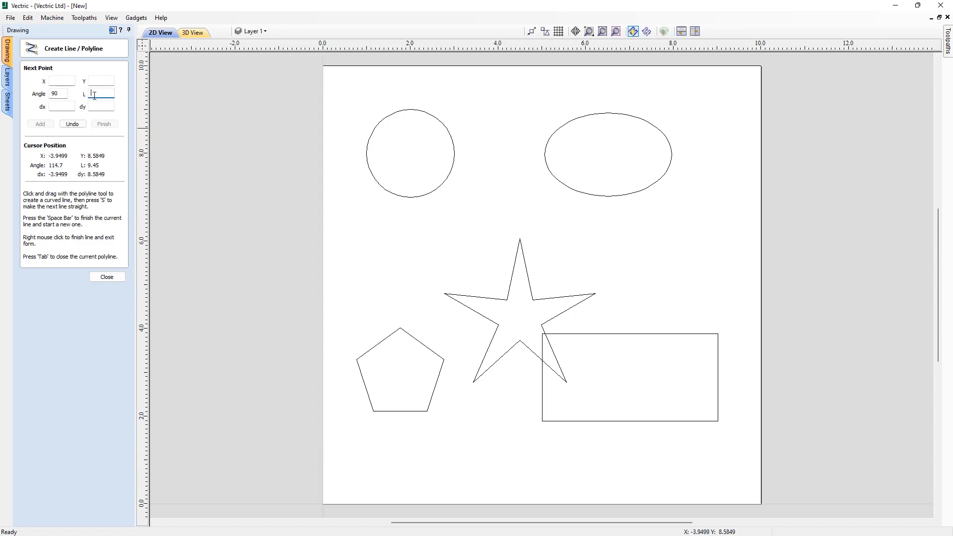
text(5)
click(52, 123)
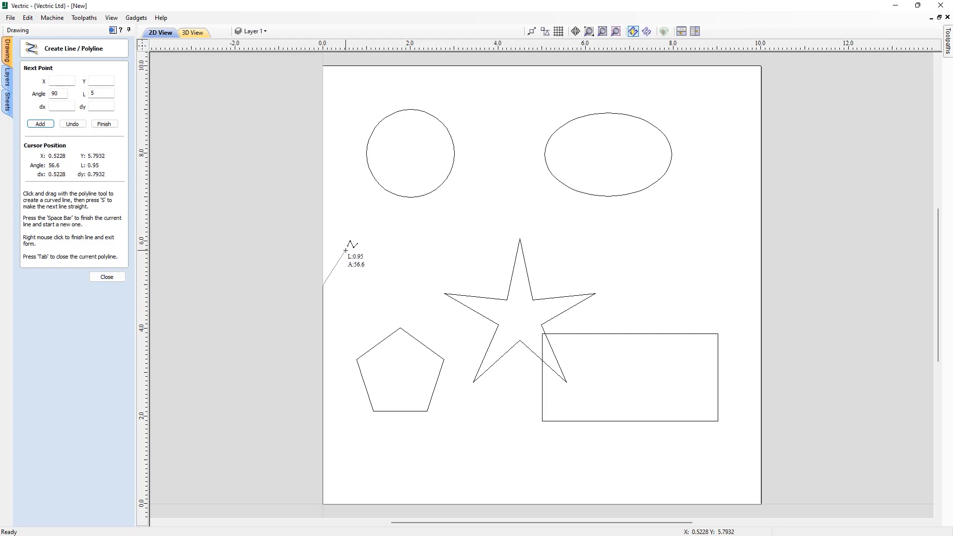
Continue the polyline freehand as a zigzag across the middle of the sheet and back towards its left edge.
click(359, 228)
click(410, 291)
click(468, 207)
click(499, 256)
click(535, 194)
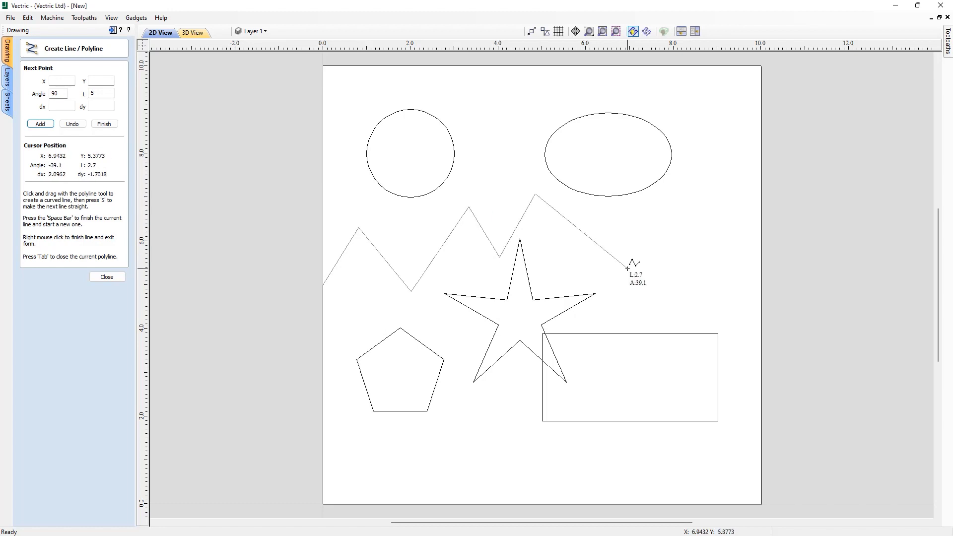
click(628, 269)
click(706, 204)
click(738, 311)
click(630, 286)
click(608, 329)
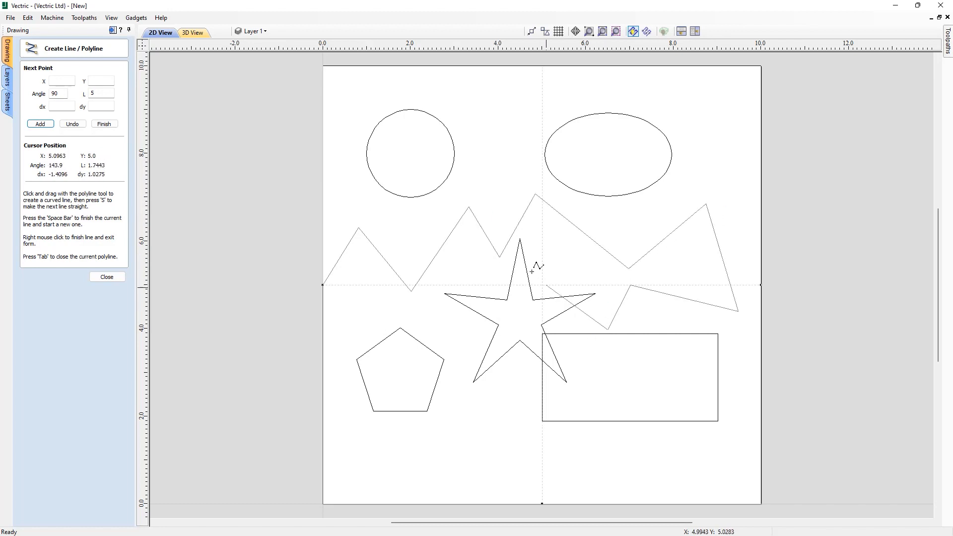
click(530, 268)
click(412, 322)
click(350, 292)
click(333, 354)
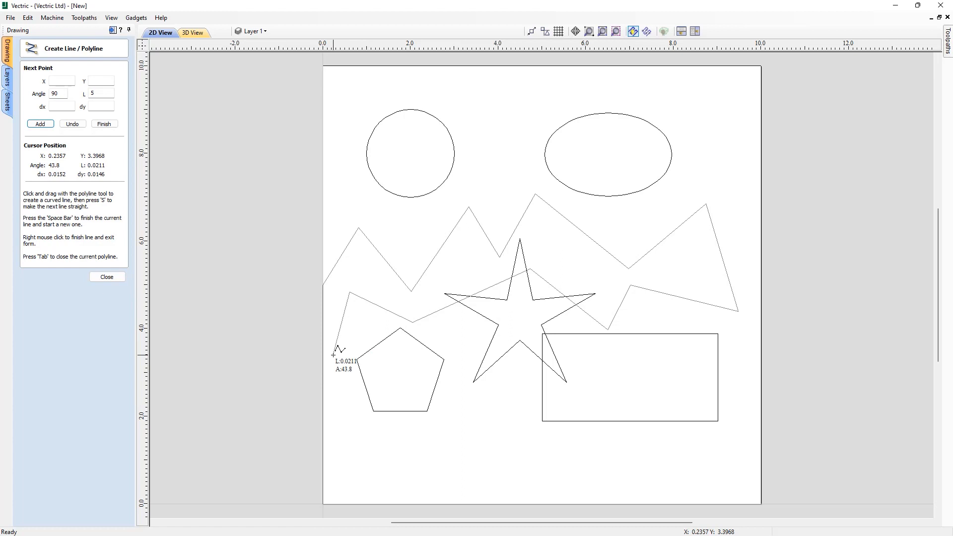
Remove all points of the unfinished polyline one by one, back through its start at the origin.
key(BackSpace)
key(BackSpace)
key(BackSpace)
key(BackSpace)
key(BackSpace)
key(BackSpace)
key(BackSpace)
key(BackSpace)
key(BackSpace)
key(BackSpace)
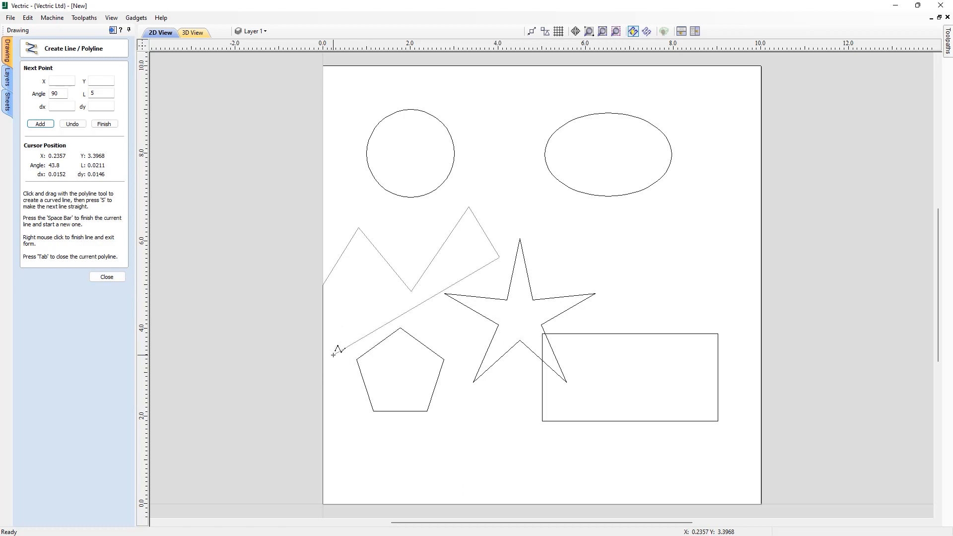
key(BackSpace)
key(BackSpace)
key(BackSpace)
key(BackSpace)
key(BackSpace)
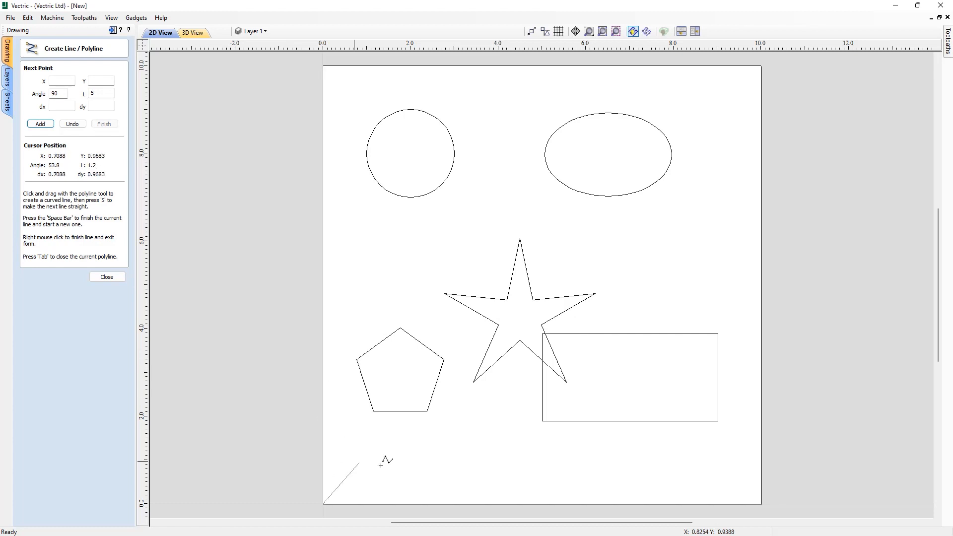
key(BackSpace)
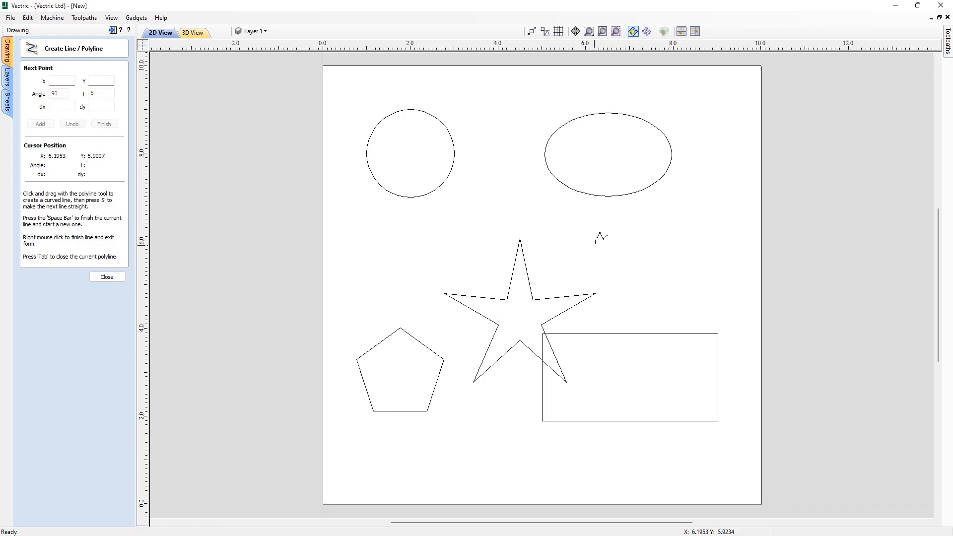
Draw a closed four-sided polyline about 2 × 1.8 inches above the rectangle and undo it.
click(628, 285)
click(627, 221)
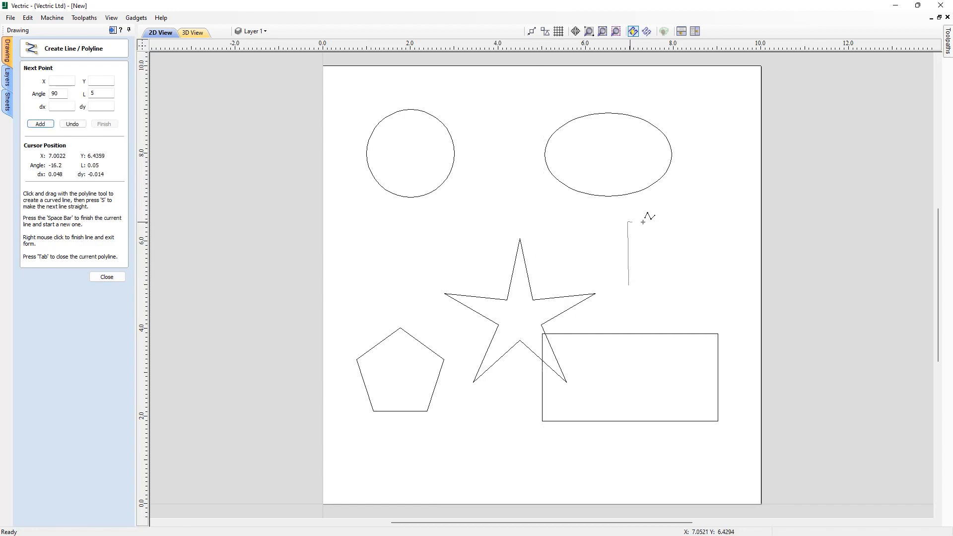
click(714, 224)
click(711, 299)
click(628, 301)
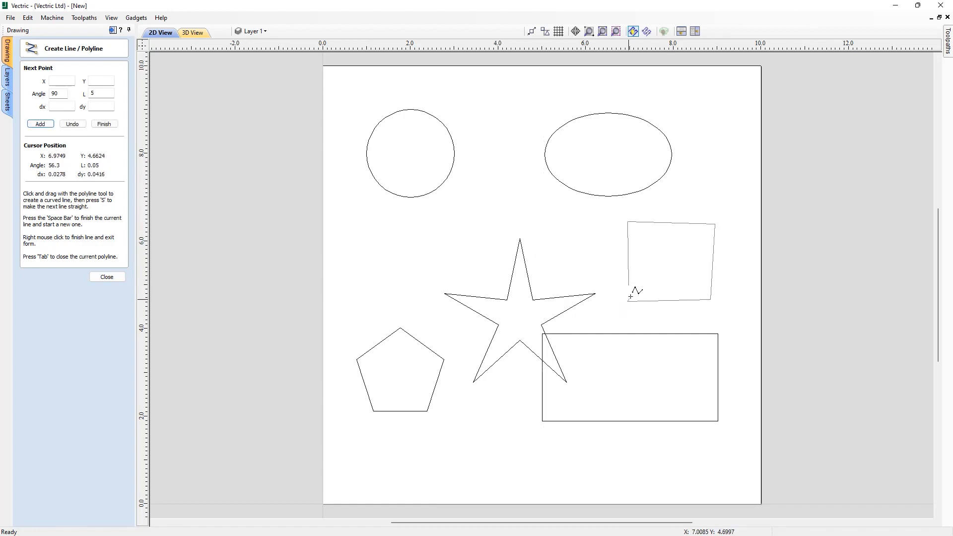
click(628, 284)
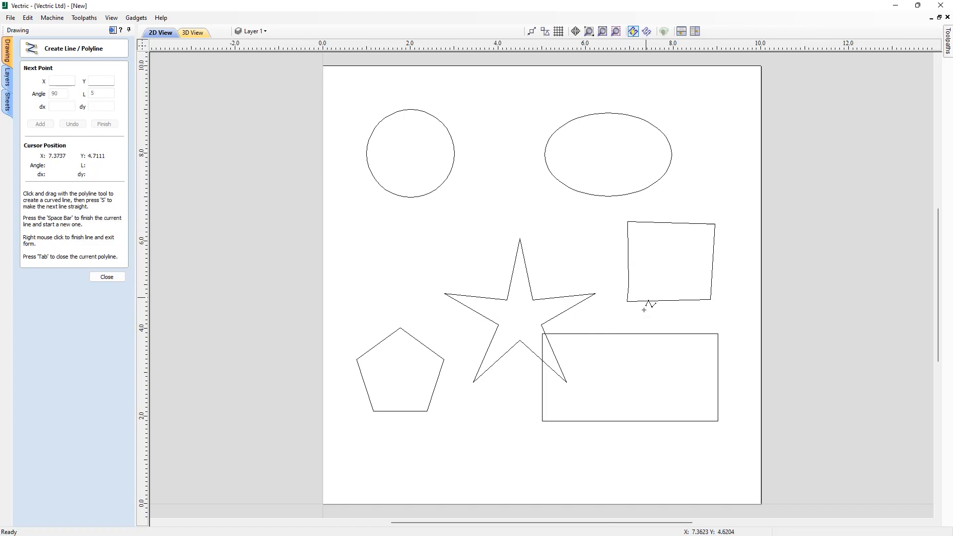
key(ctrl+z)
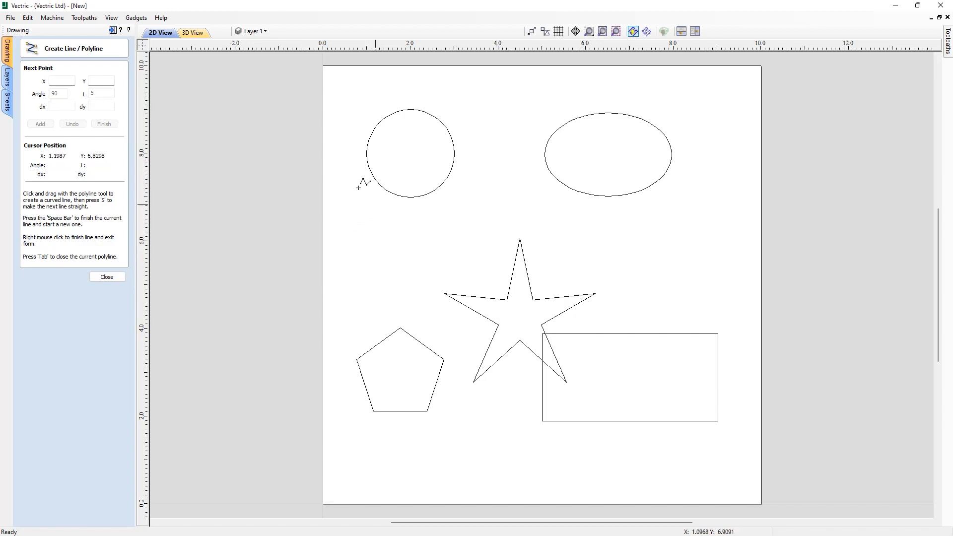
Open the snapping options to review the guide, grid, geometry and smart snapping settings, and close them.
click(28, 18)
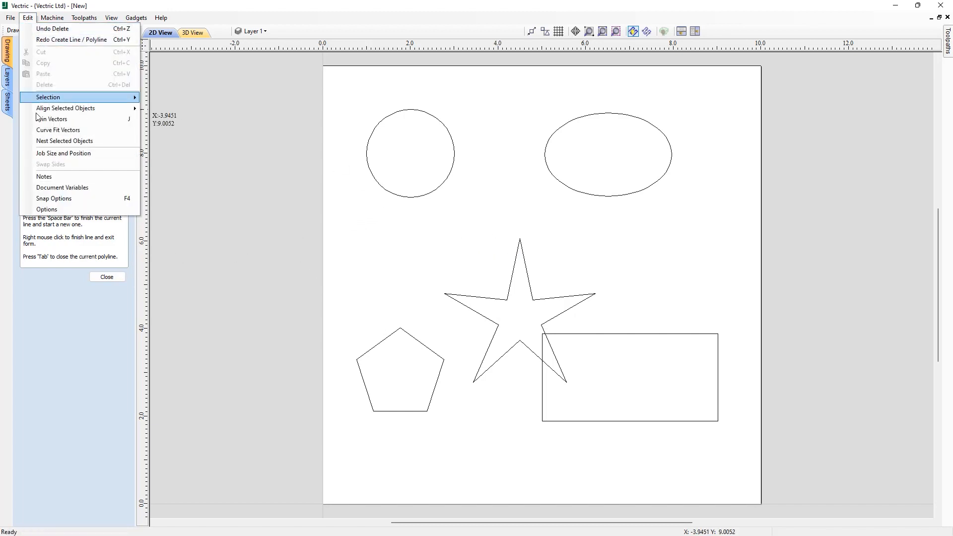
click(89, 199)
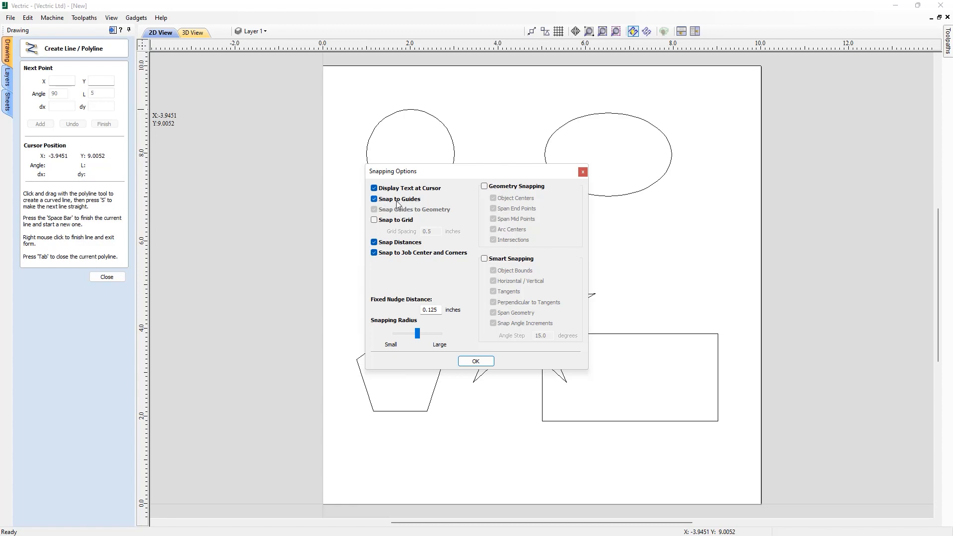
click(469, 362)
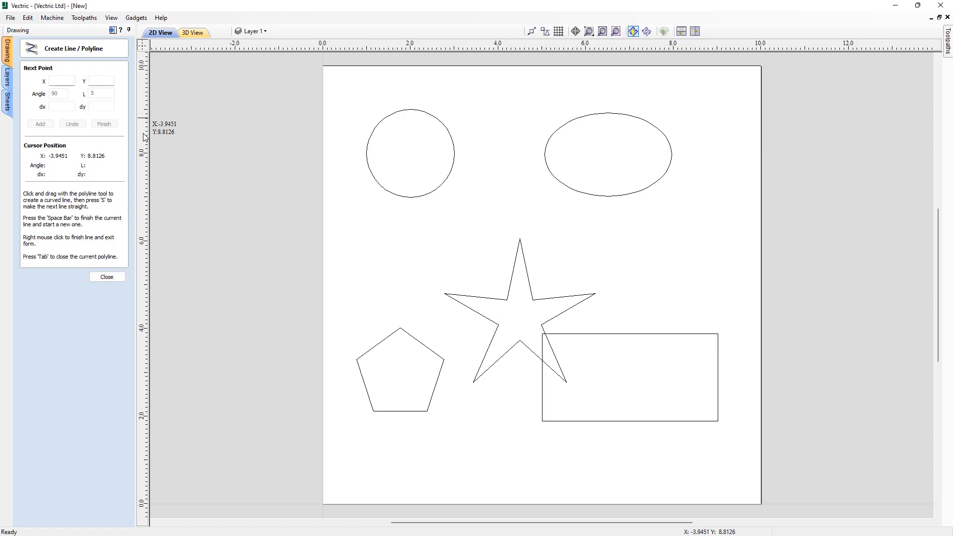
Leave the polyline tool and add a vertical guide at about X 0.4 and horizontal guides at about Y 7.1 and 7.8 inches.
click(106, 277)
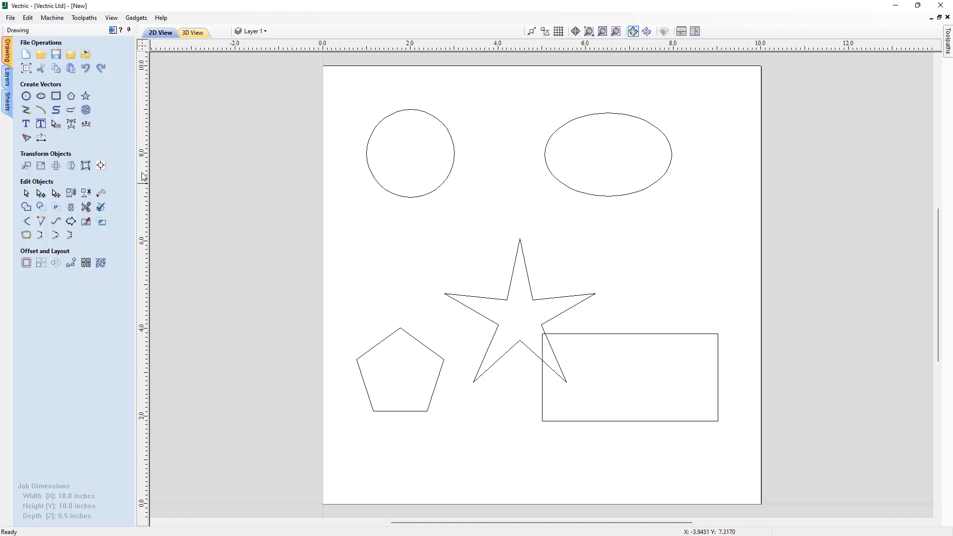
drag(152, 180, 341, 198)
drag(362, 47, 362, 162)
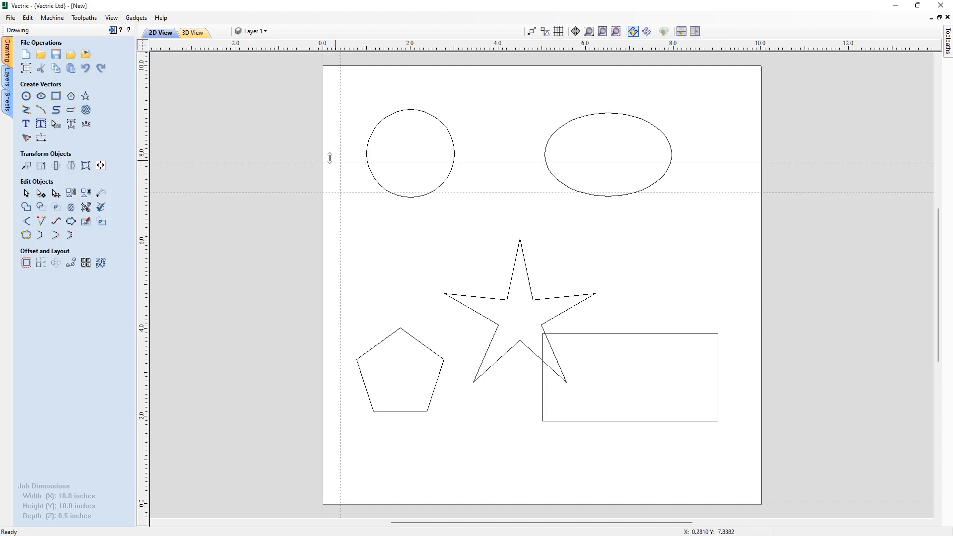
Draw an open two-segment polyline from the guide intersection up to the upper horizontal guide and back down to the lower one.
click(26, 110)
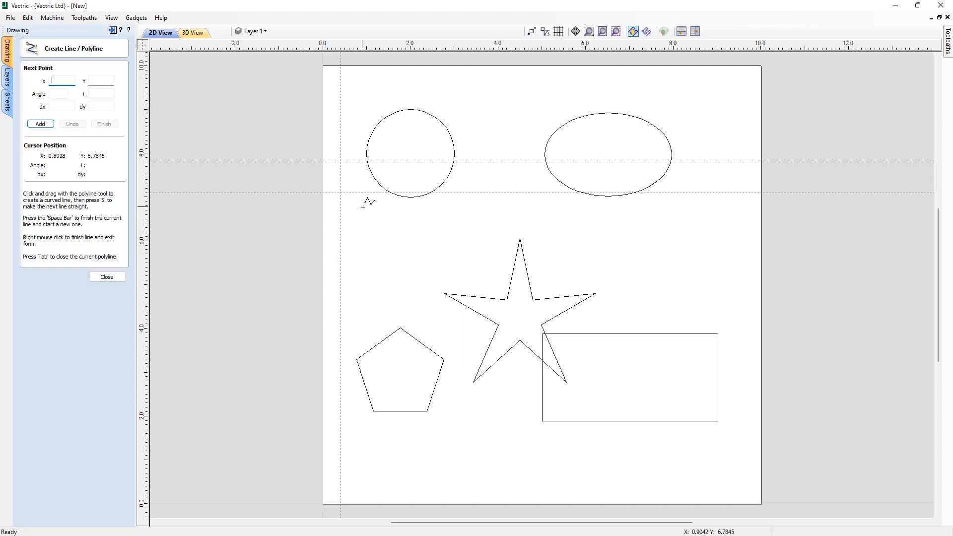
click(341, 193)
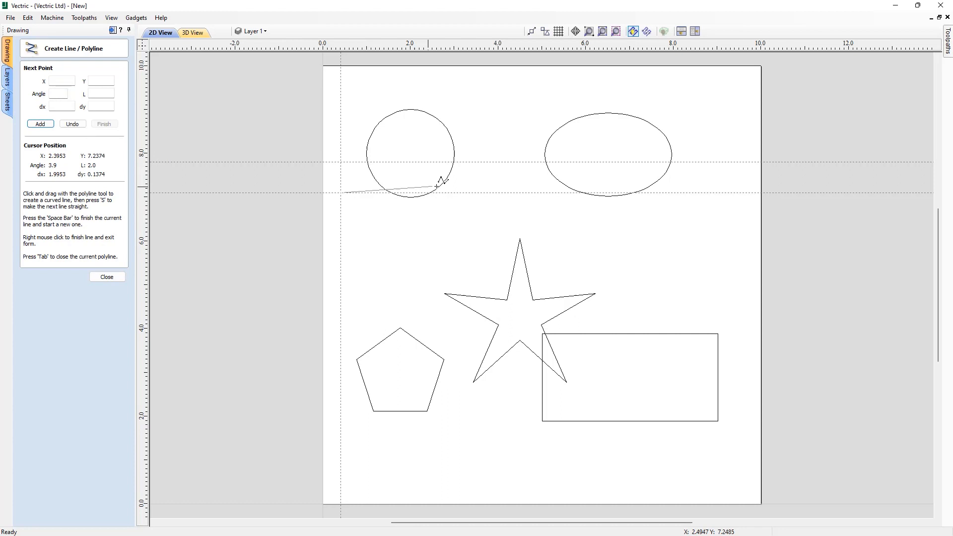
click(496, 162)
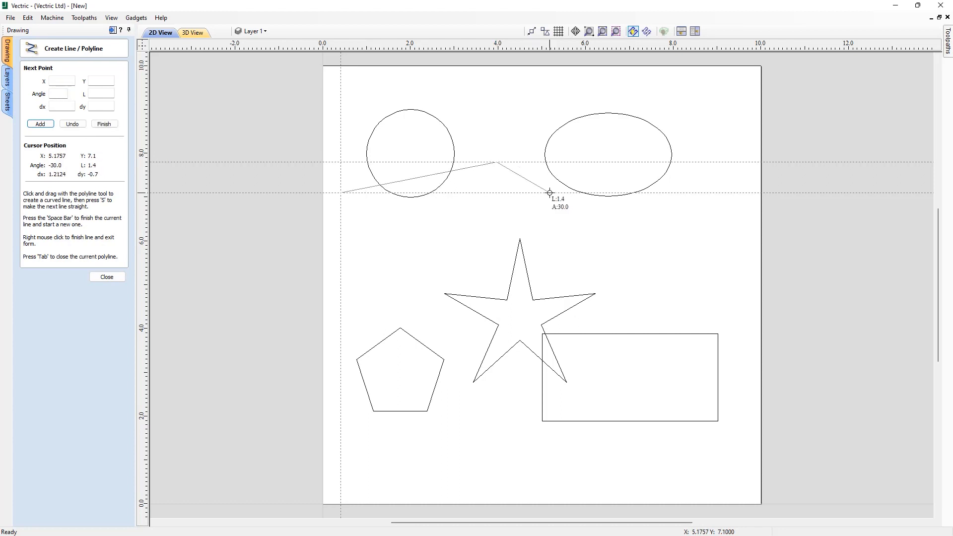
click(549, 193)
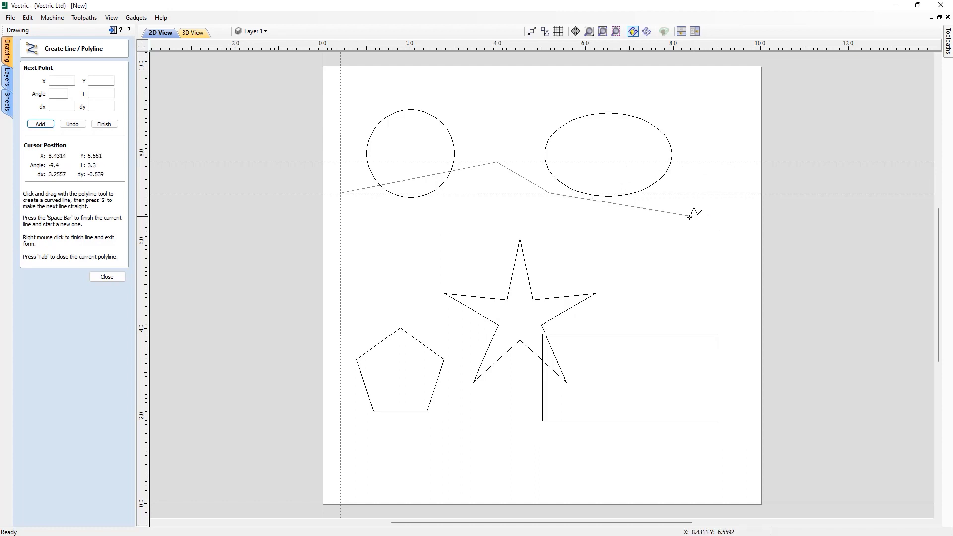
click(97, 279)
Delete the two-segment polyline drawn along the guides.
right_click(479, 223)
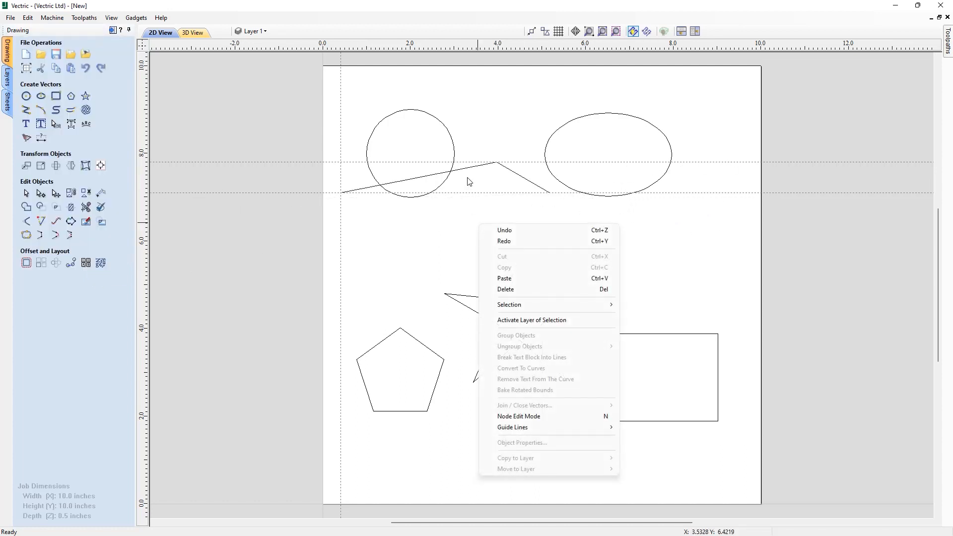
click(467, 171)
click(466, 171)
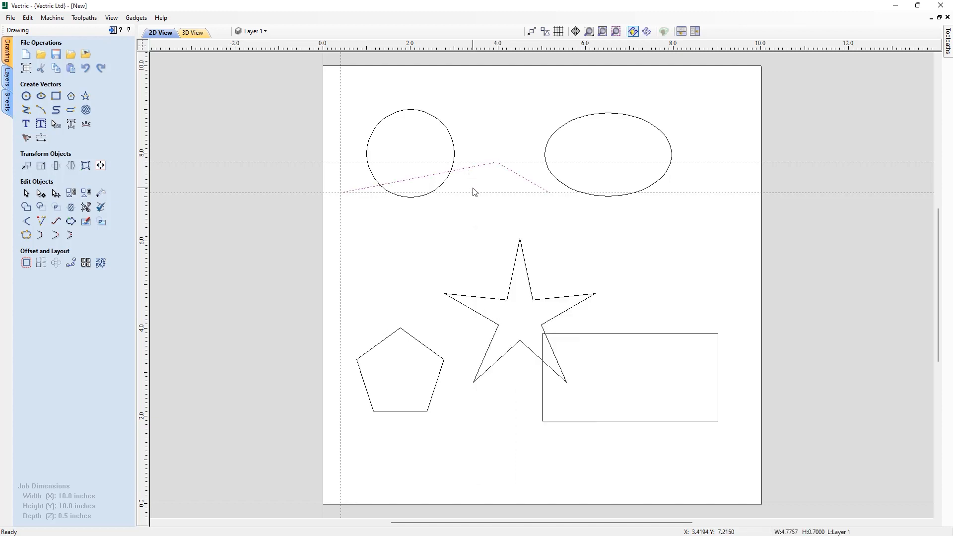
key(Delete)
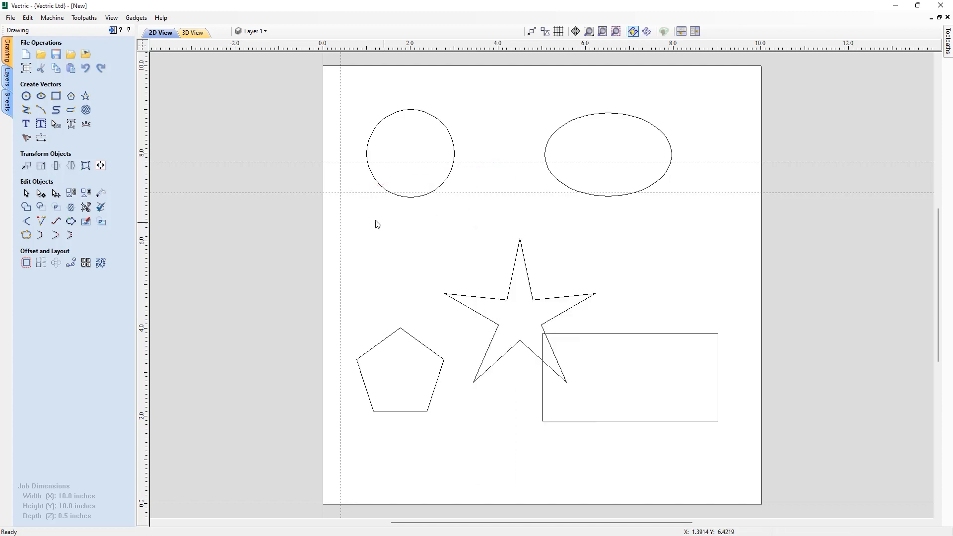
Hide the guides on the sheet and turn Snap to Guides back on in the snapping options.
click(142, 48)
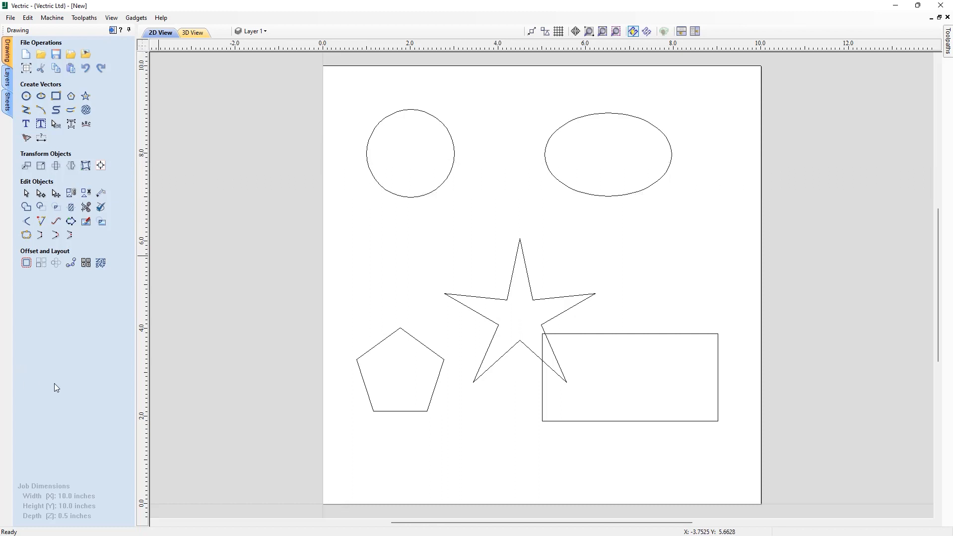
click(28, 18)
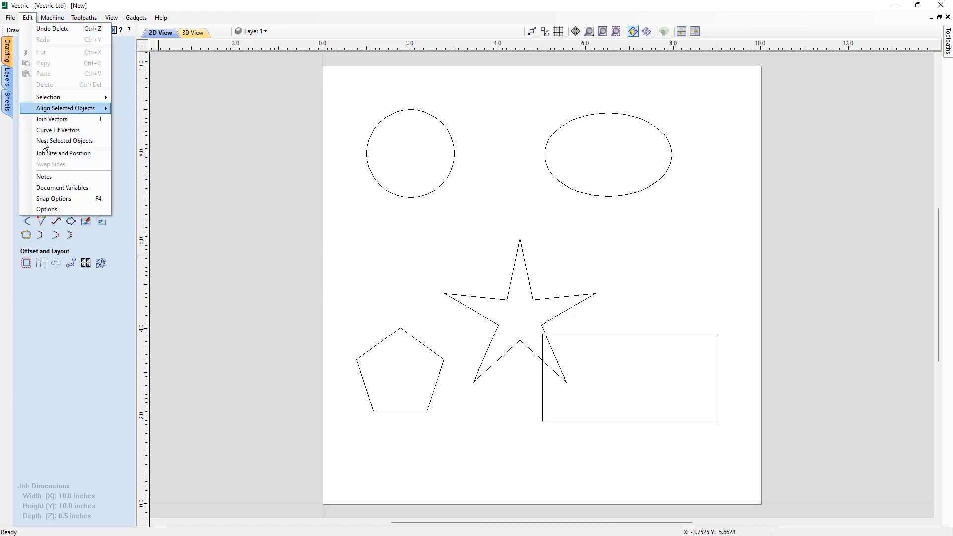
click(53, 198)
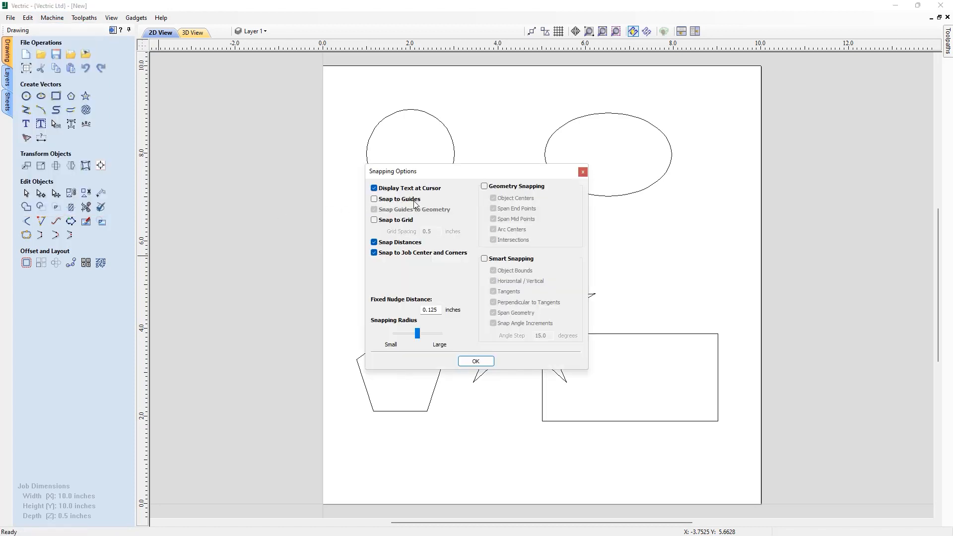
click(374, 199)
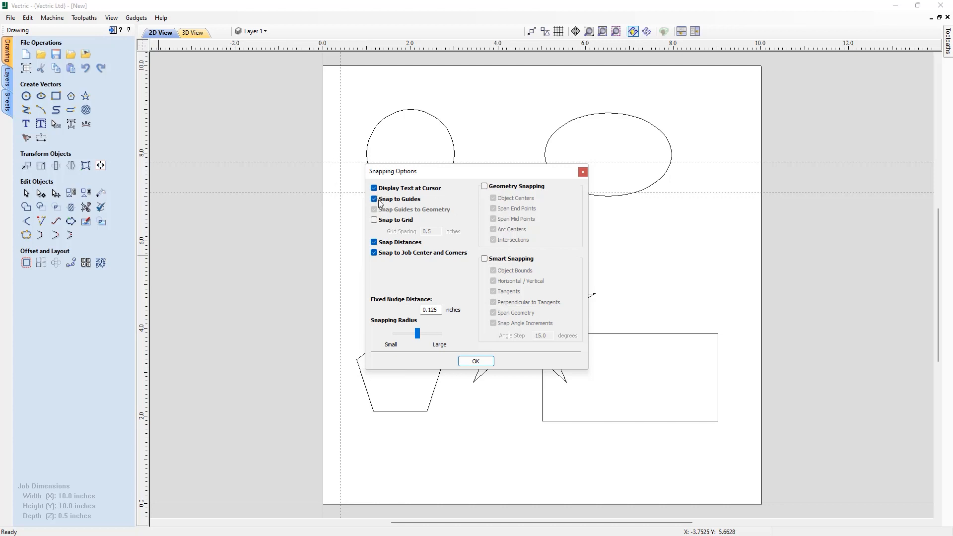
click(475, 362)
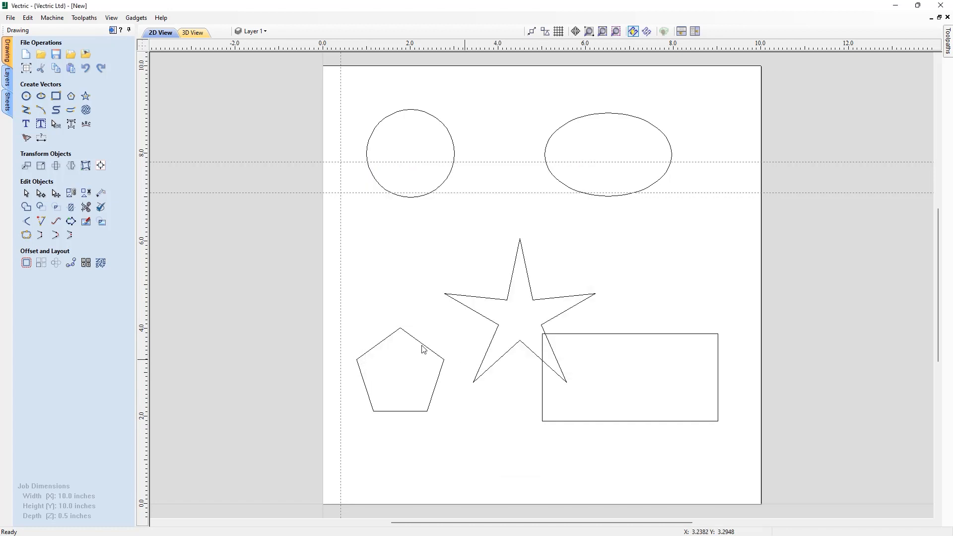
Delete the upper horizontal guide at 7.8 inches through its guide properties.
double_click(353, 162)
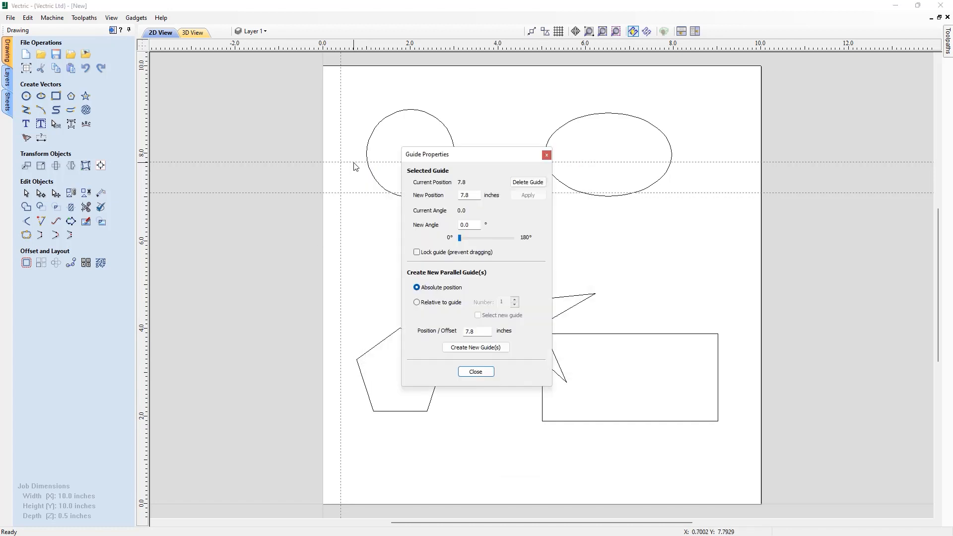
click(534, 183)
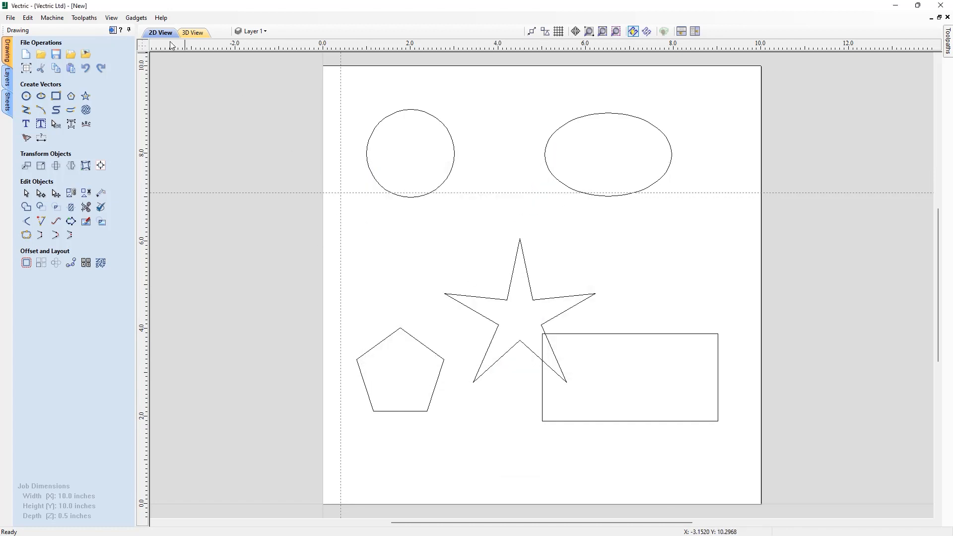
Toggle Geometry Snapping on and off in the snapping options to see how it affects Snap Guides to Geometry.
click(28, 17)
click(63, 198)
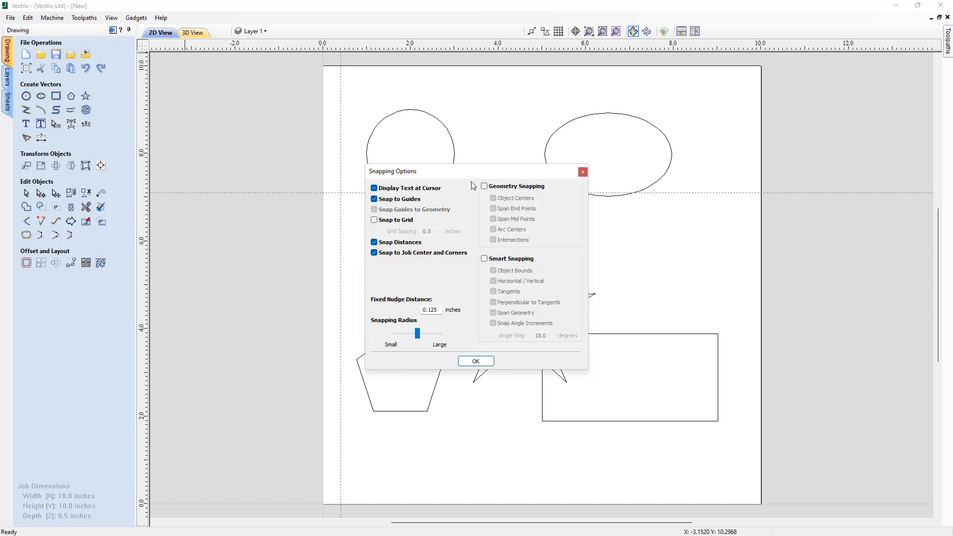
click(485, 188)
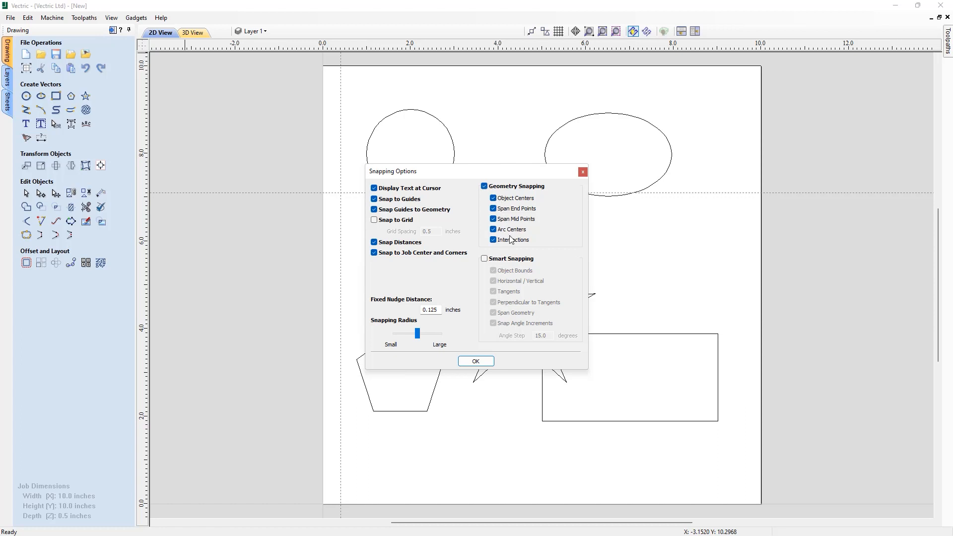
click(485, 188)
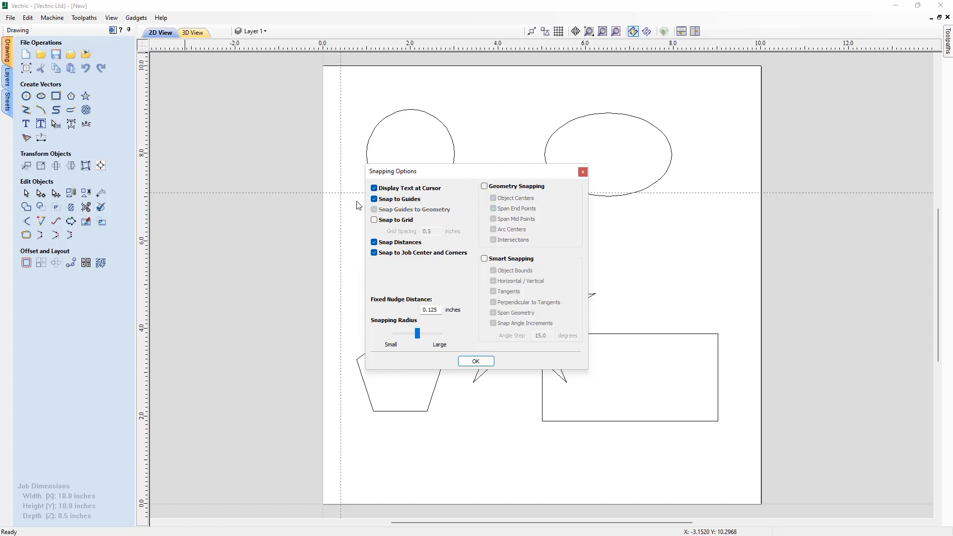
click(484, 186)
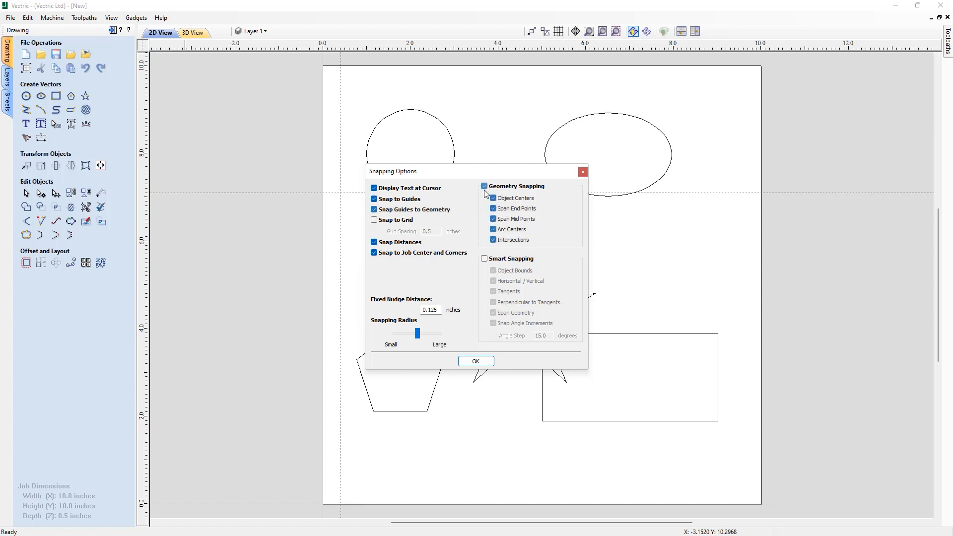
click(374, 210)
click(484, 186)
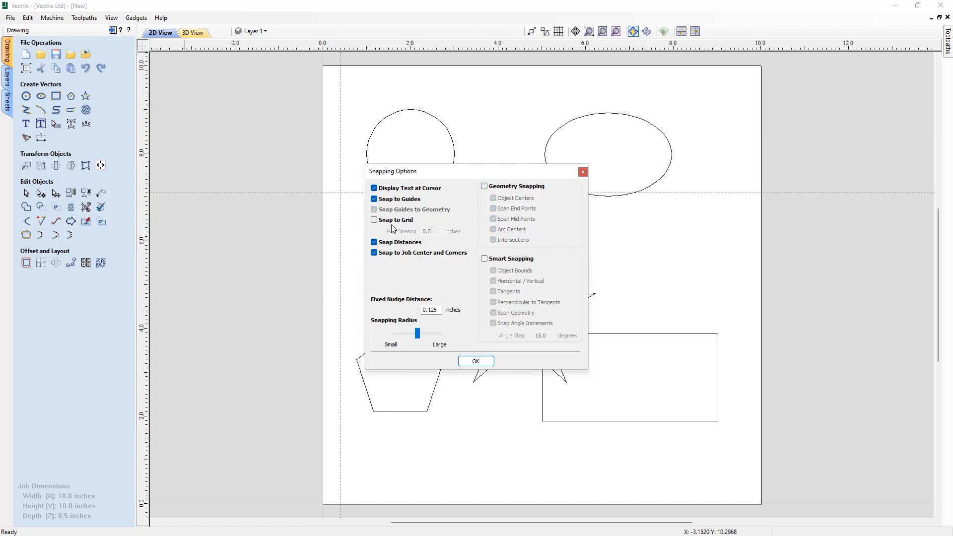
Turn off Snap to Guides and turn on Snap to Grid with a grid spacing of 0.5 inches.
click(375, 199)
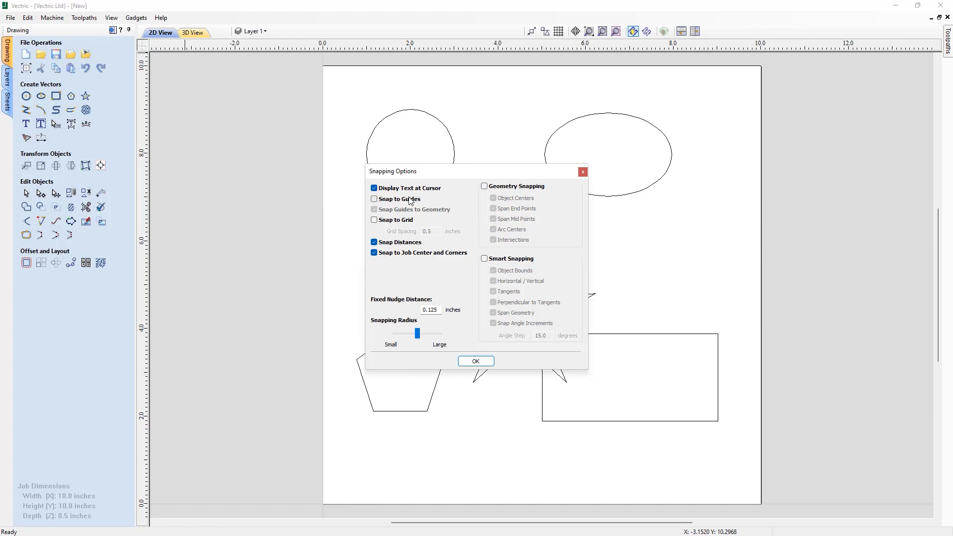
click(375, 221)
click(430, 233)
click(476, 361)
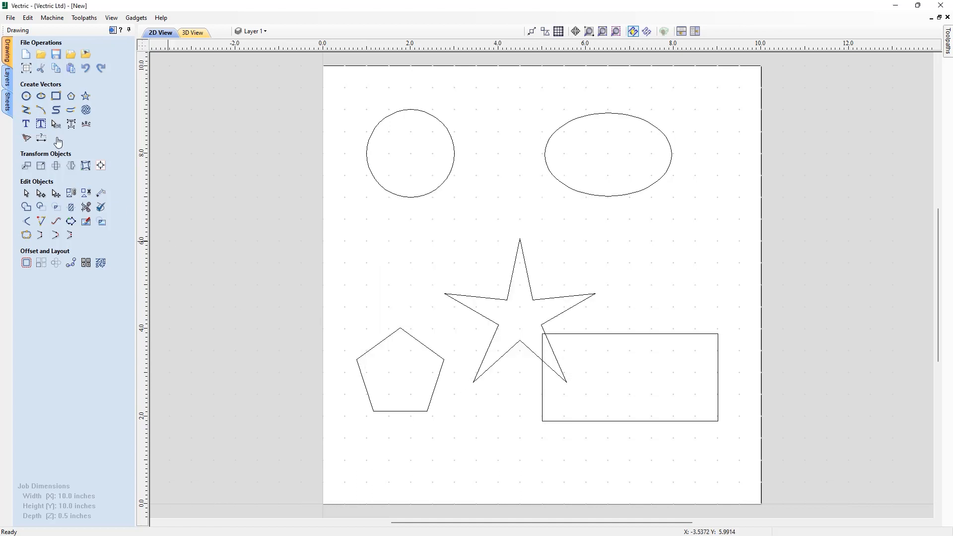
Draw a closed rectangular polyline on the grid through X 6.0 Y 3.5, X 6.0 Y 2.5, X 8.0 Y 2.5 and X 8.0 Y 3.5.
click(26, 109)
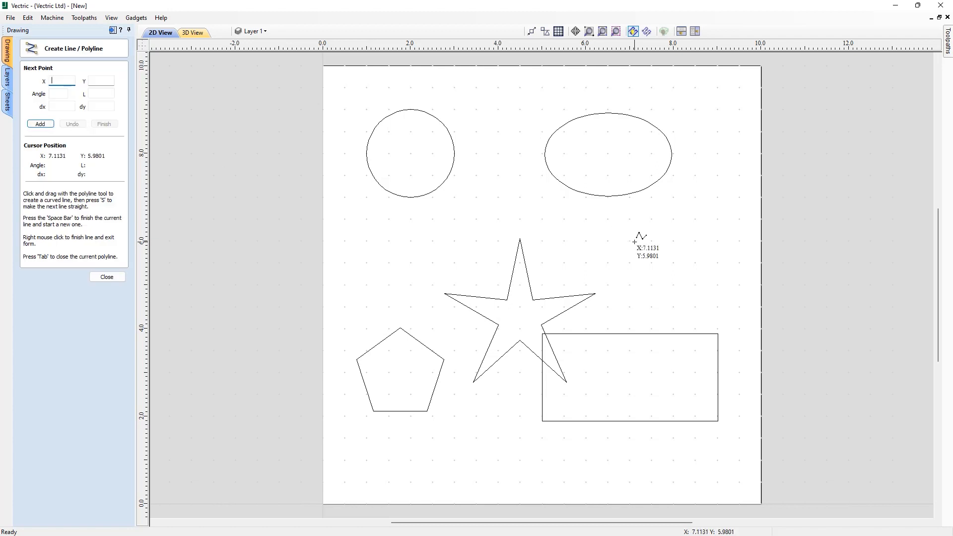
click(586, 350)
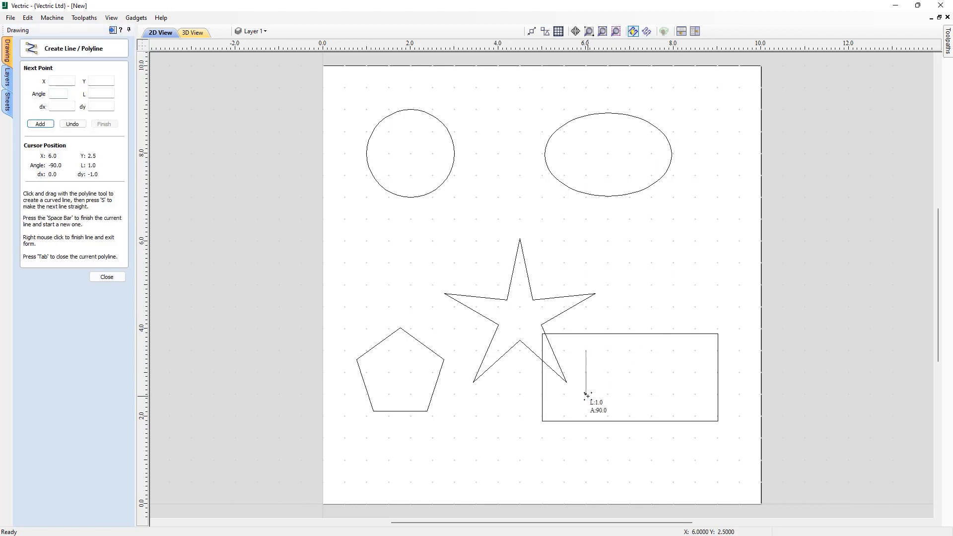
click(587, 395)
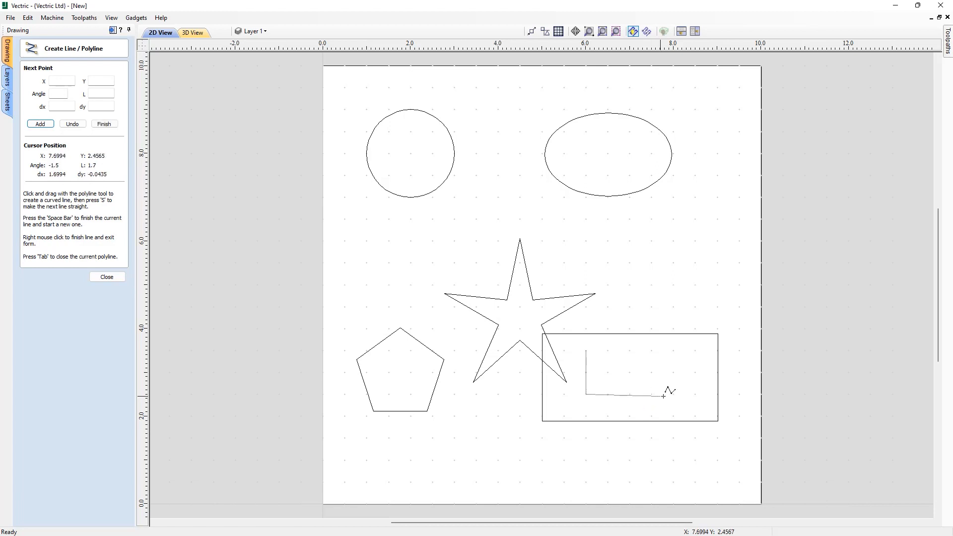
click(672, 394)
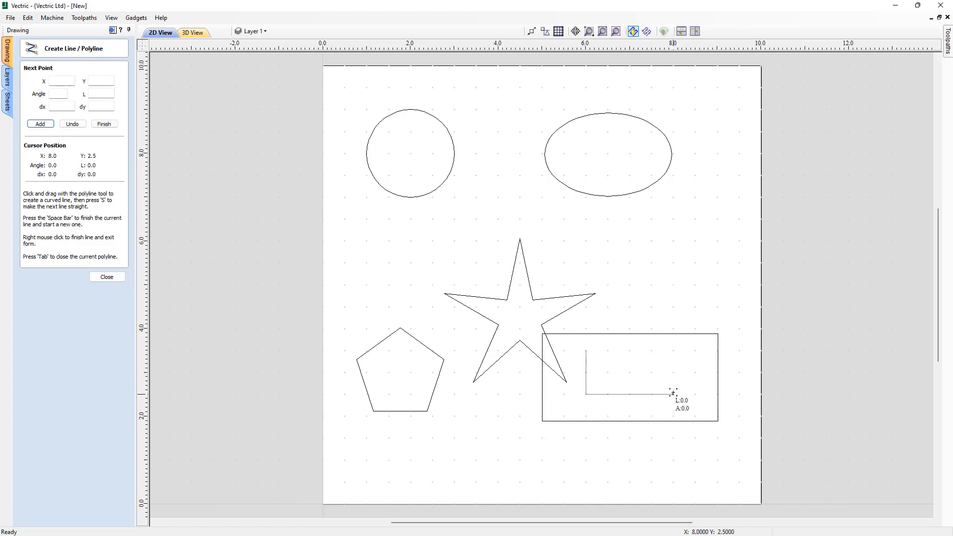
click(673, 350)
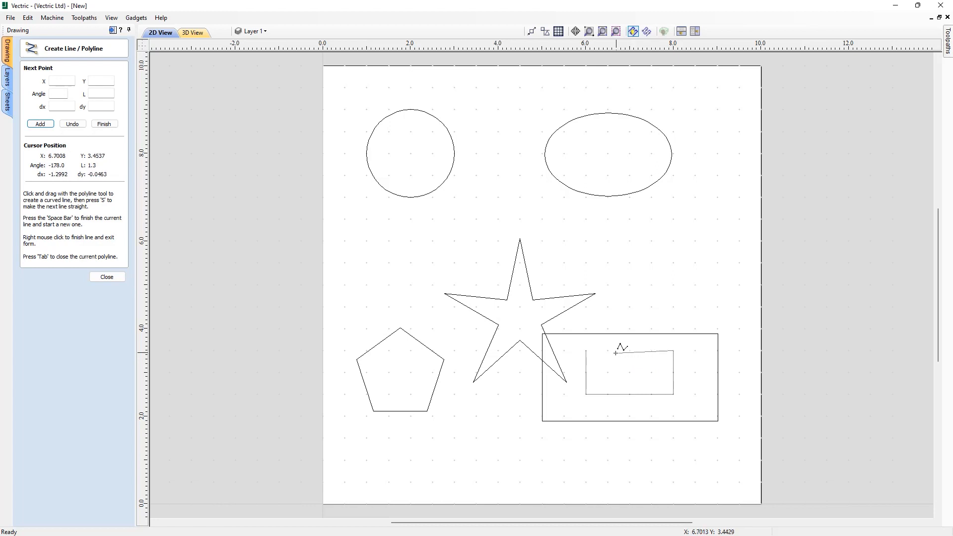
click(586, 350)
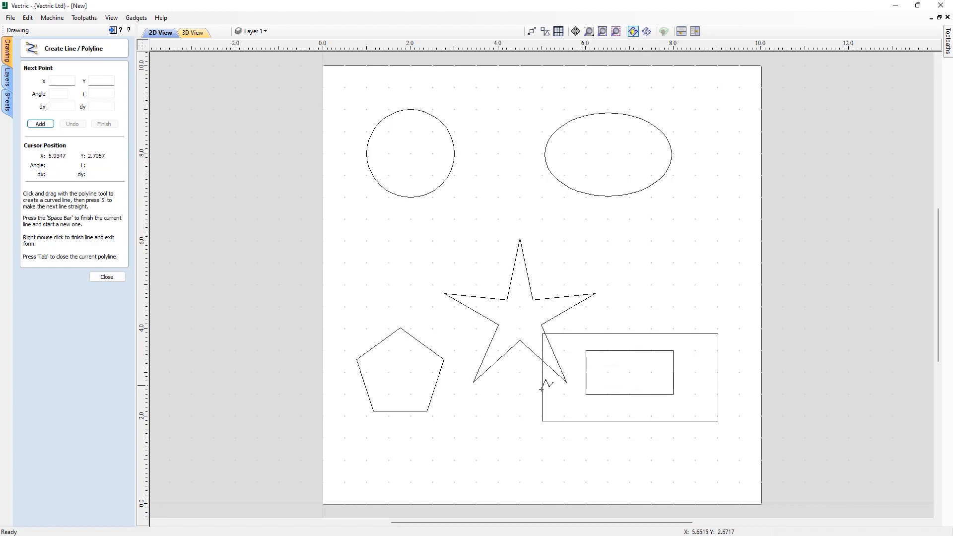
click(107, 277)
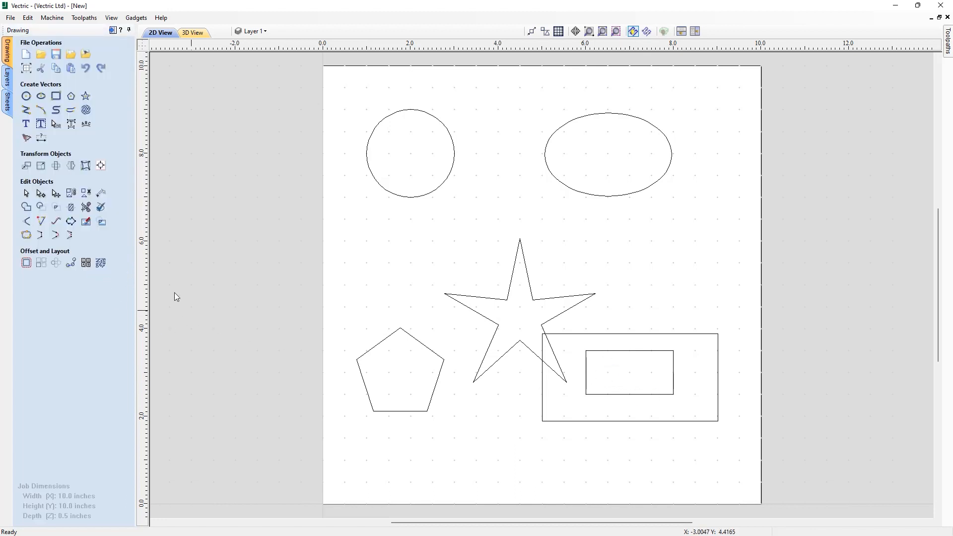
Check the fixed nudge distance in the snapping options.
click(28, 17)
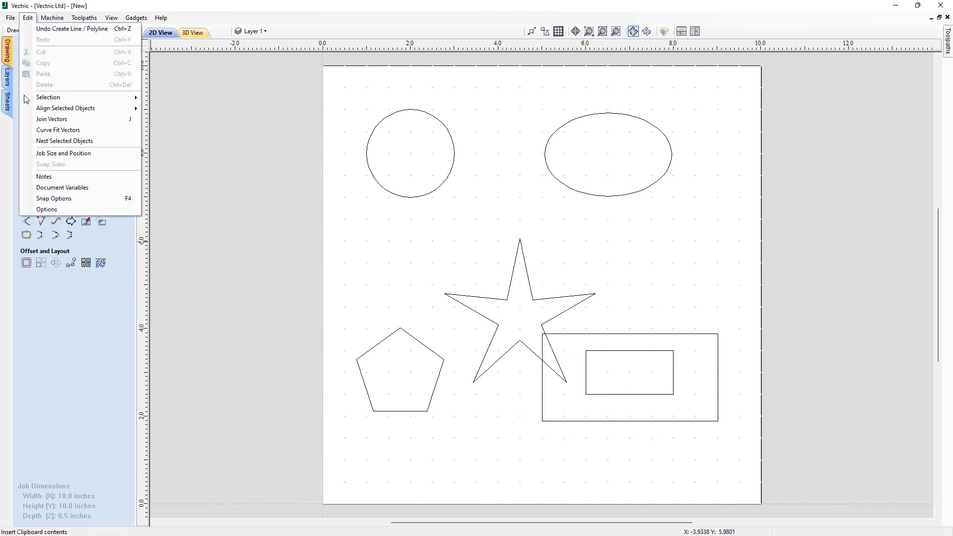
click(70, 199)
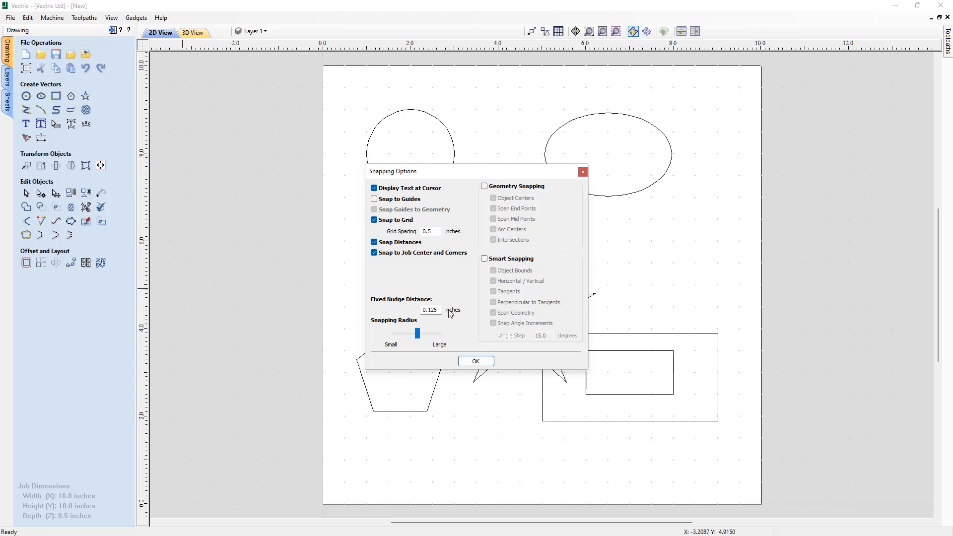
click(476, 361)
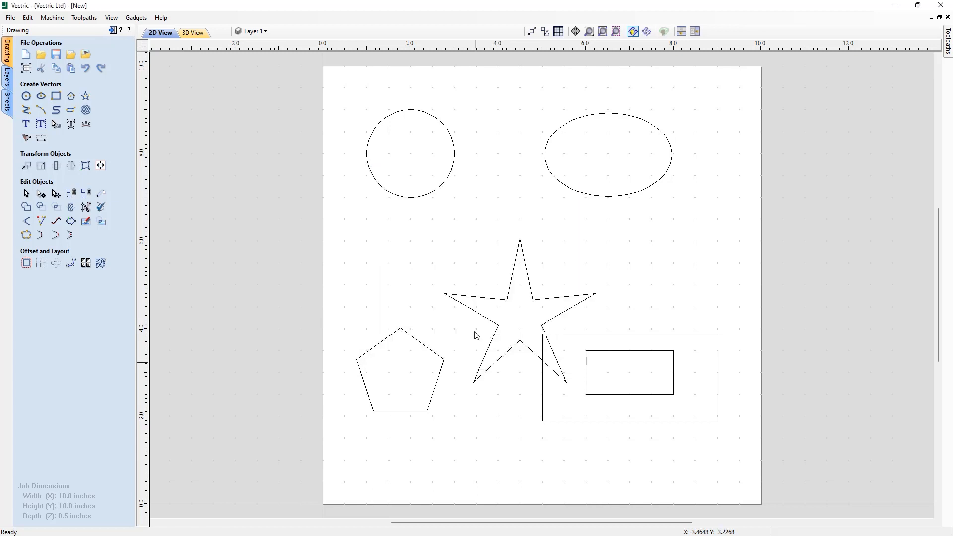
Nudge the circle up, right, left and back down, ending one 0.125 inch nudge to the right of its starting position.
click(394, 116)
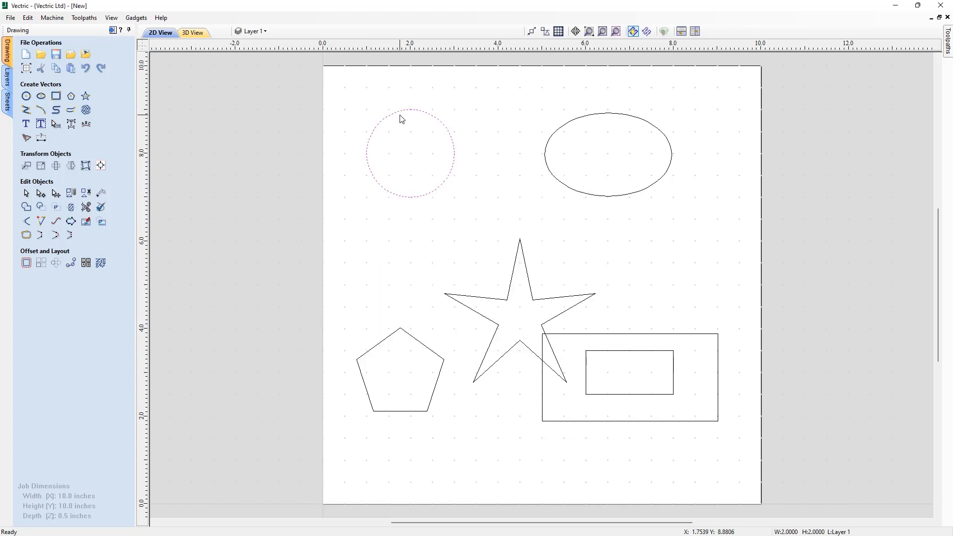
key(Up)
key(Right)
key(Right)
key(Right)
key(Left)
key(Left)
key(Down)
Try smaller and larger snapping radii in the snapping options and return the radius to its middle setting.
click(33, 18)
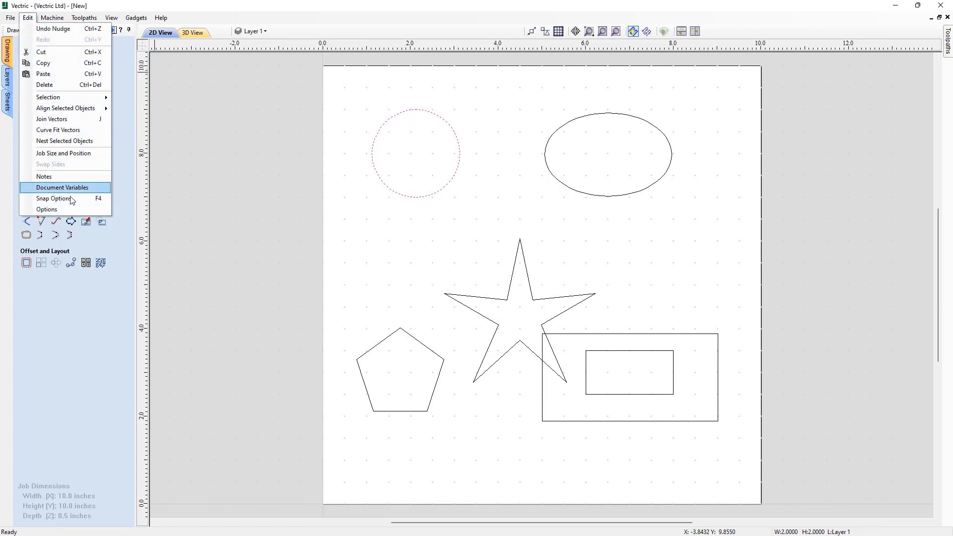
click(53, 198)
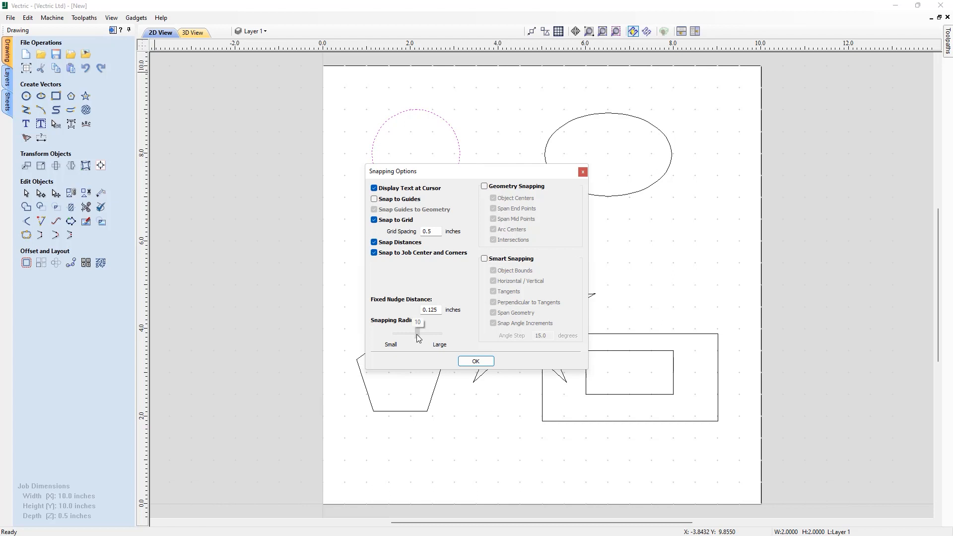
drag(416, 334, 395, 332)
drag(398, 334, 448, 337)
drag(439, 333, 423, 333)
mouse_move(425, 333)
mouse_down()
mouse_move(405, 333)
mouse_move(418, 332)
mouse_up()
Turn on Geometry Snapping with all its sub-options and switch grid snapping off.
click(484, 186)
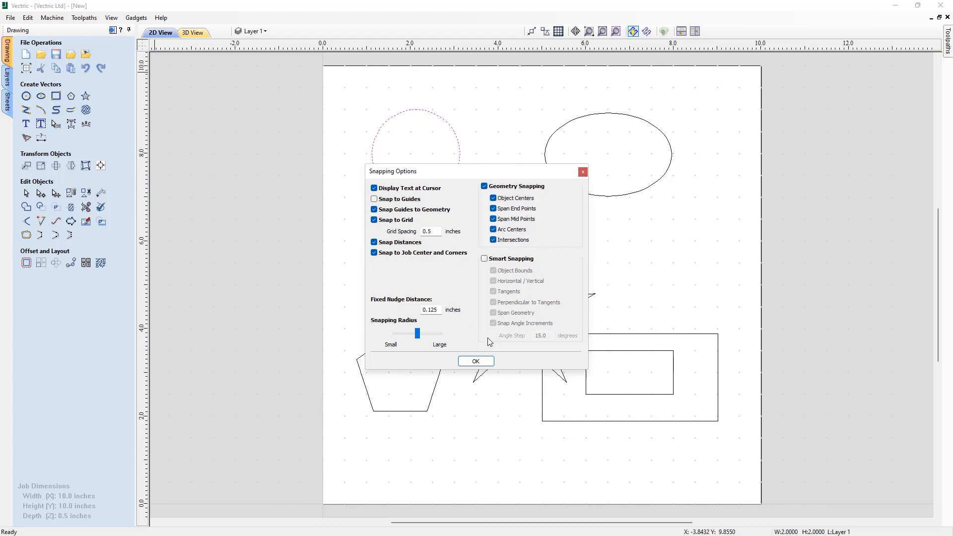
click(484, 362)
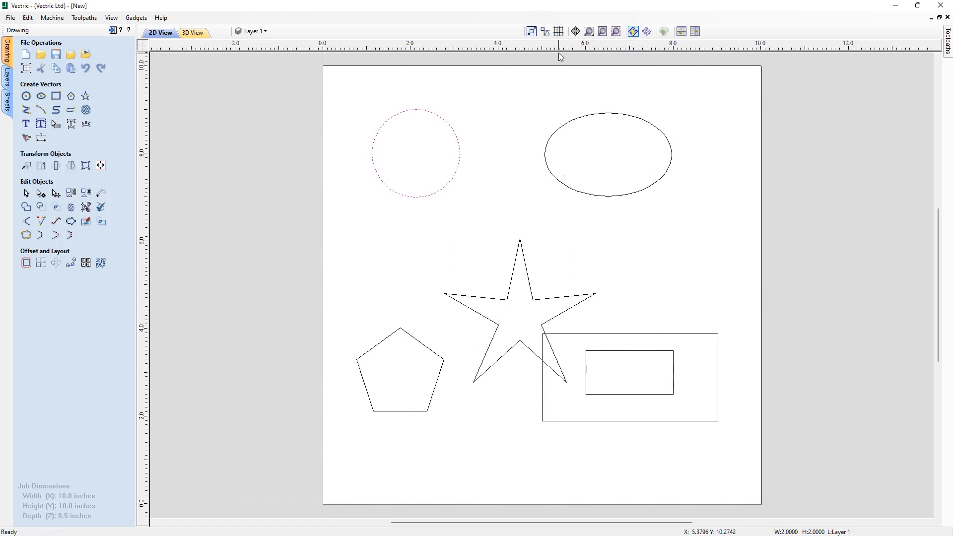
click(558, 31)
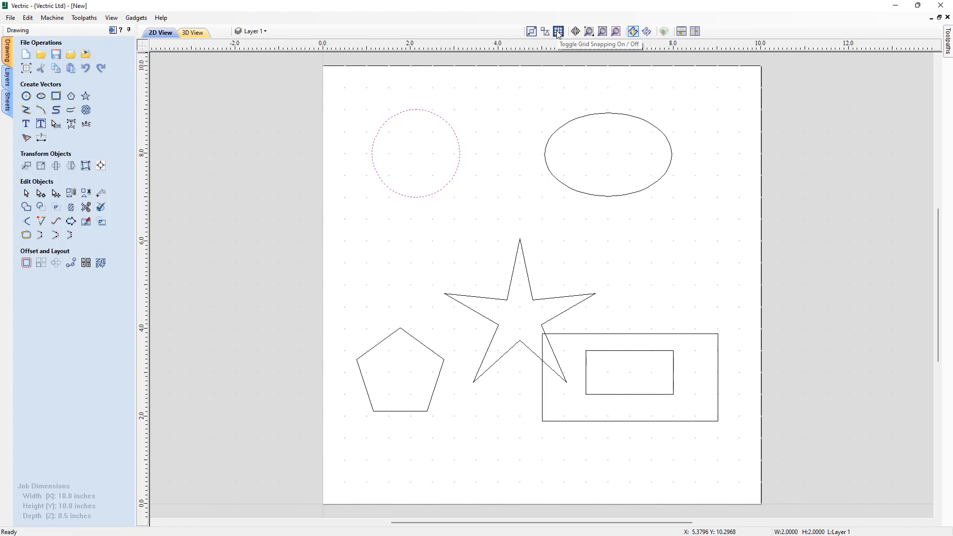
click(557, 32)
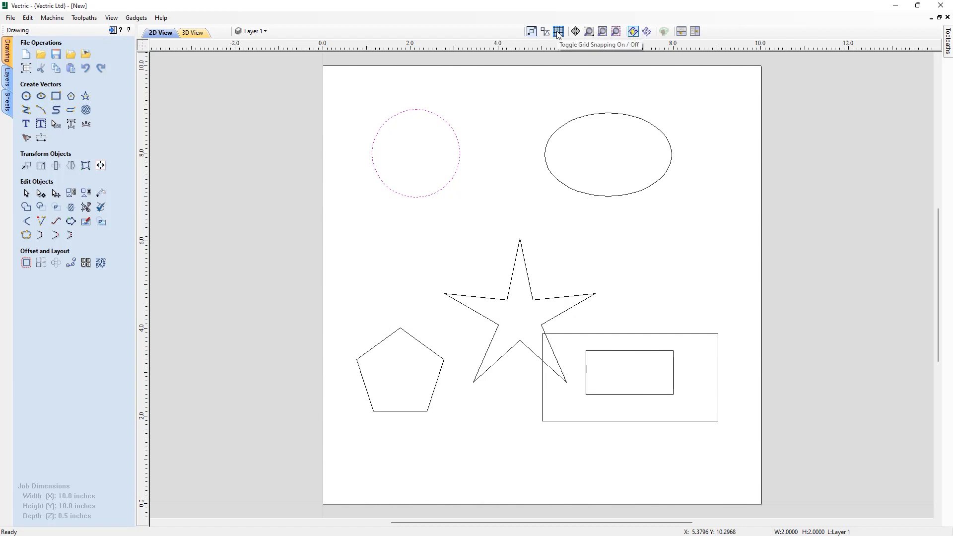
Draw a closed polyline snapped to the circle's center, the ellipse's top point, the ellipse's center and the star's top tip.
click(26, 110)
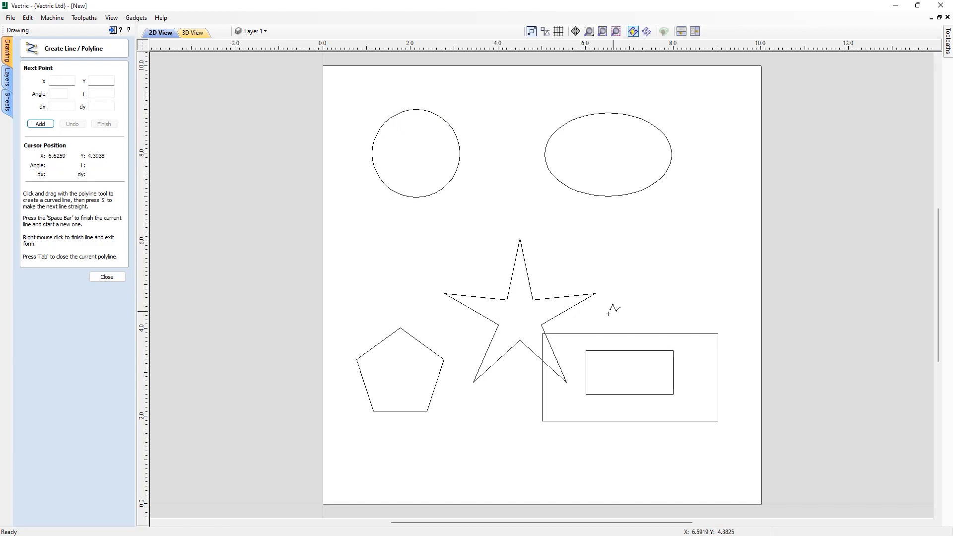
scroll(565, 328, up, 4)
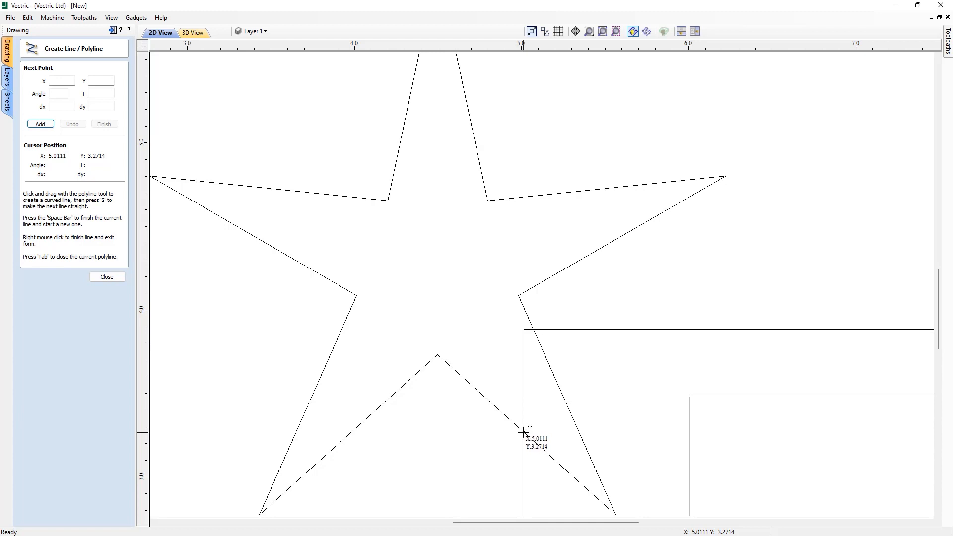
scroll(523, 431, down, 6)
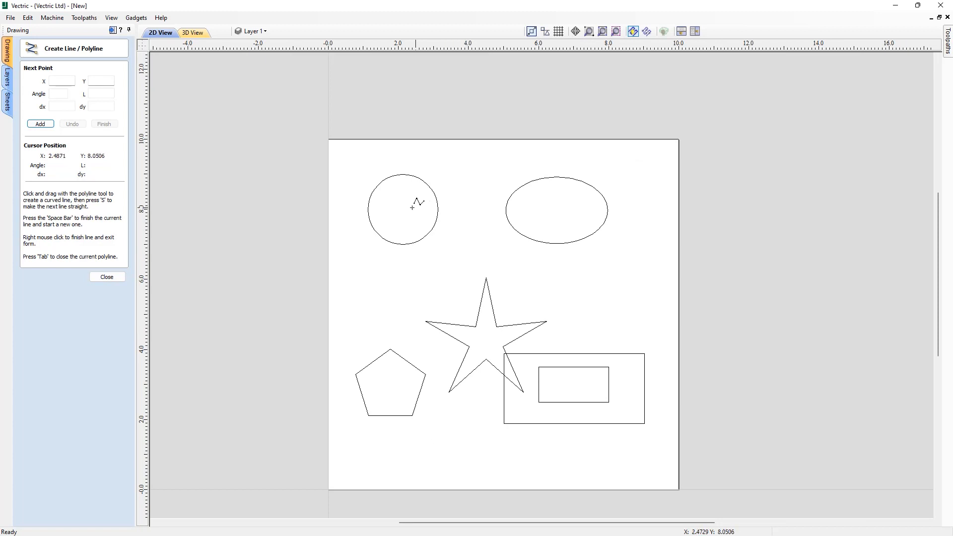
click(402, 210)
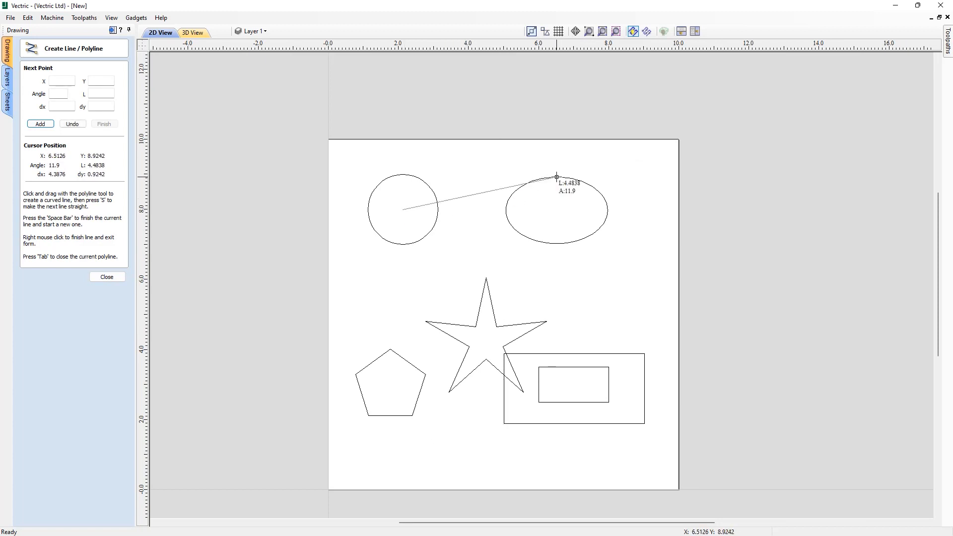
click(556, 177)
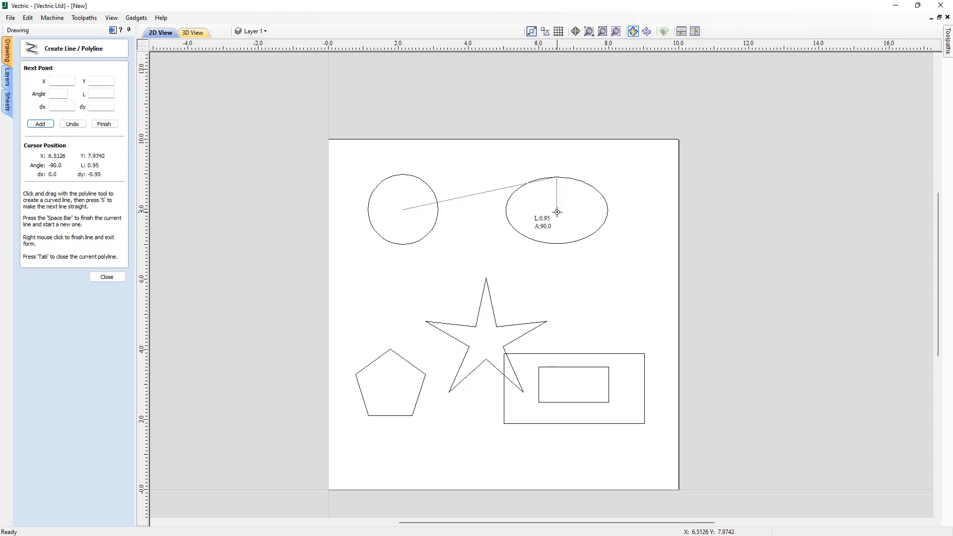
click(557, 211)
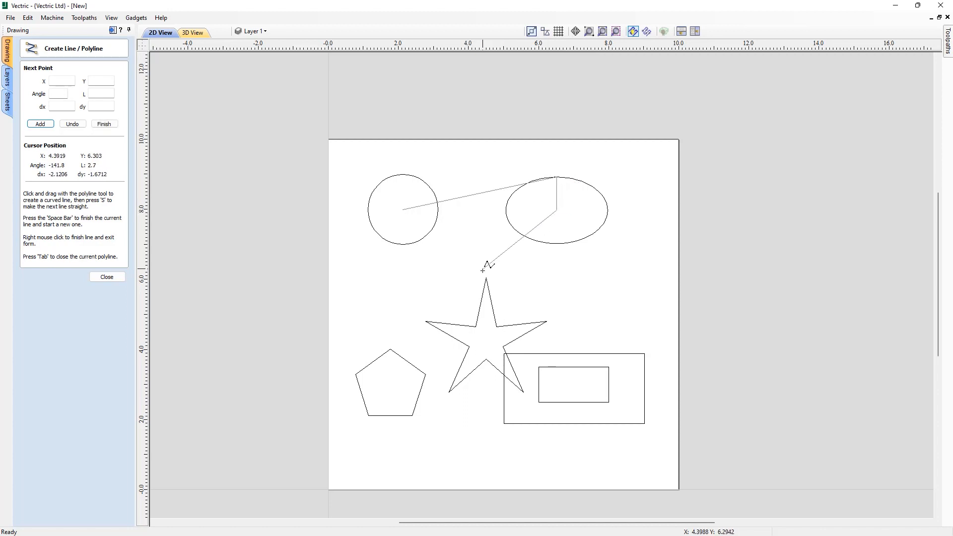
click(487, 277)
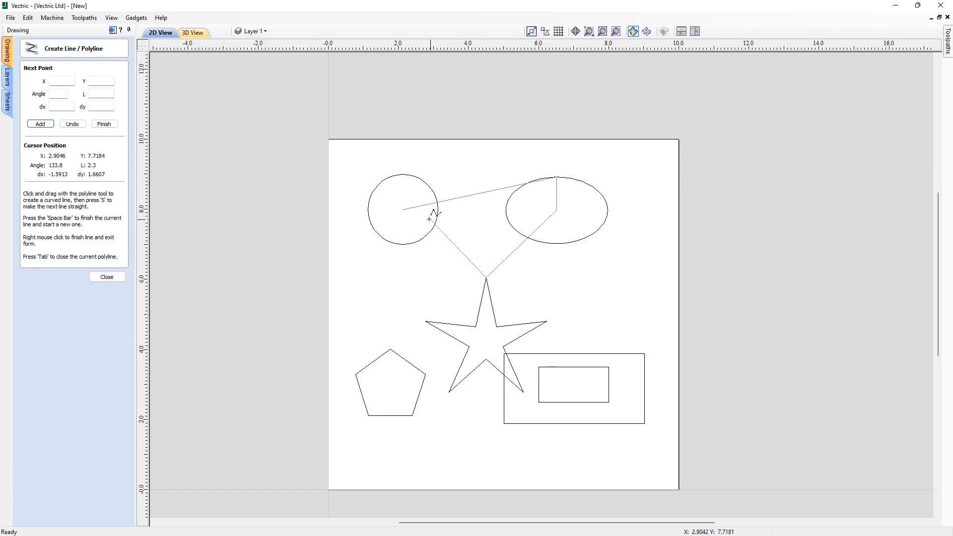
click(404, 211)
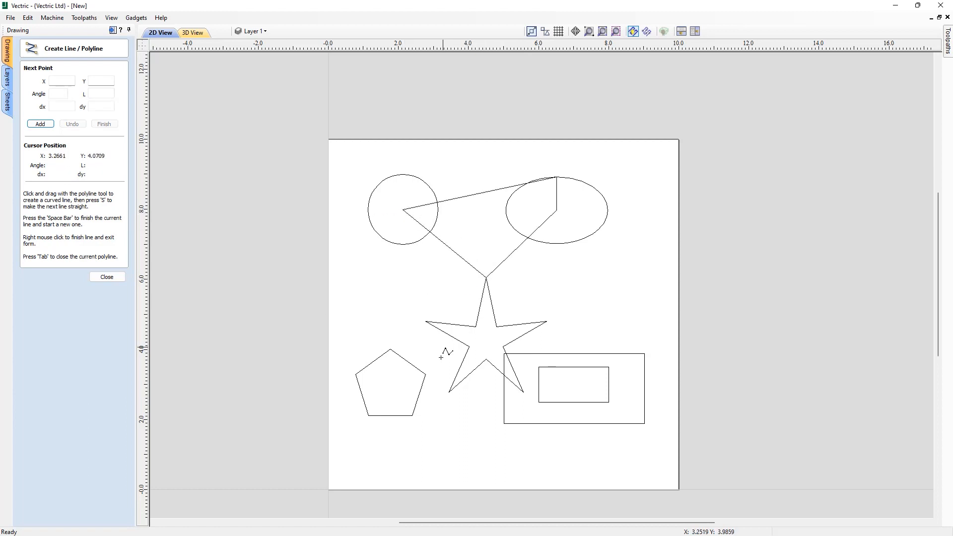
right_click(445, 293)
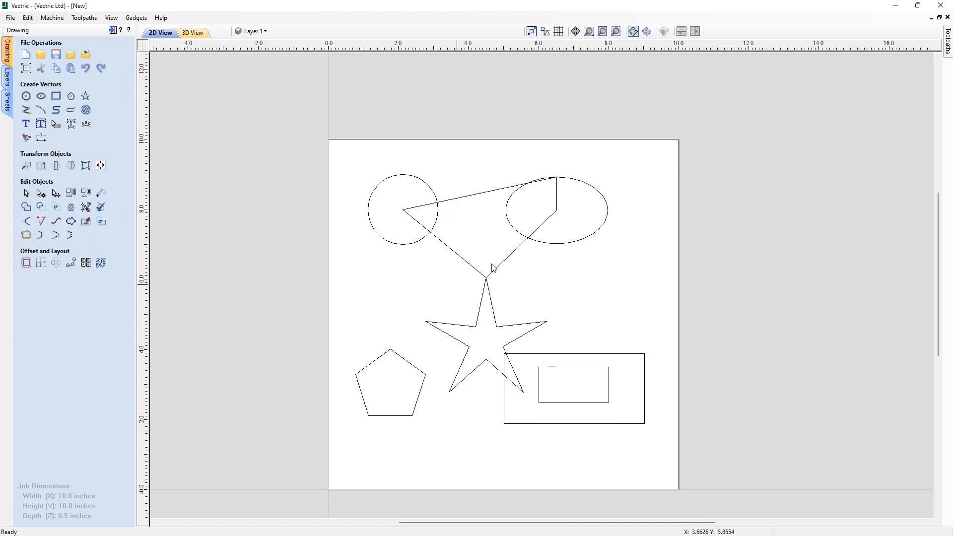
Delete the closed polyline linking the circle, ellipse and star, and fit the sheet to the view.
click(506, 263)
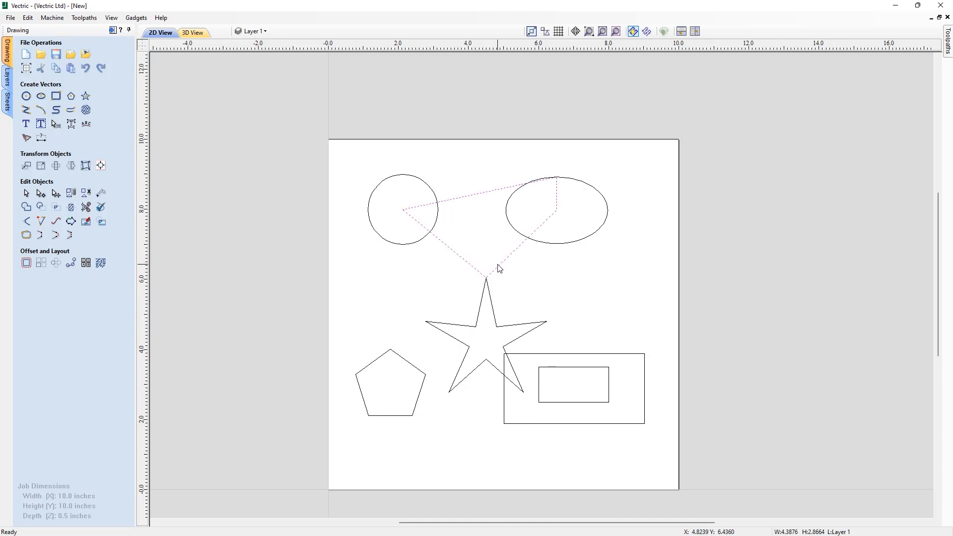
key(Delete)
key(F6)
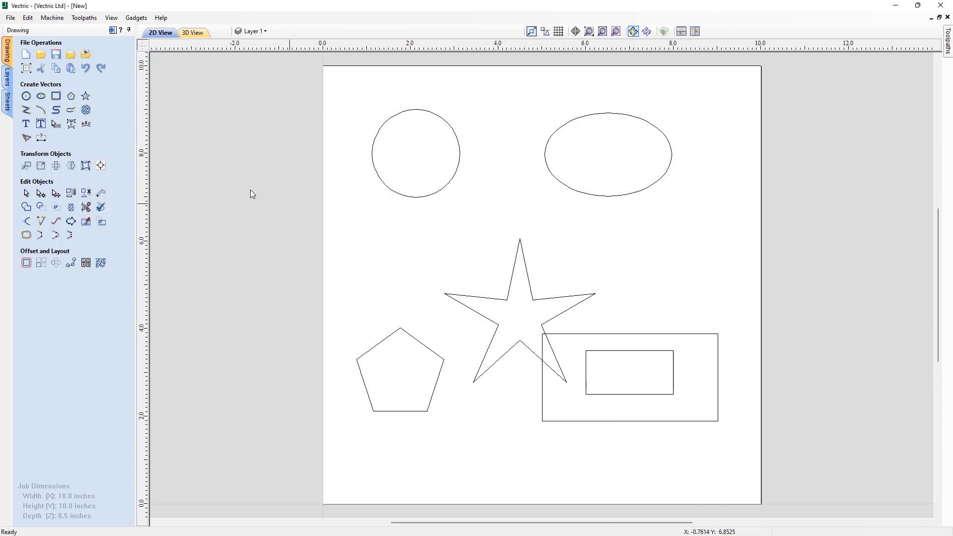
Turn on Smart Snapping with all its sub-options in the snapping options, keeping the angle step at 15 degrees.
click(28, 17)
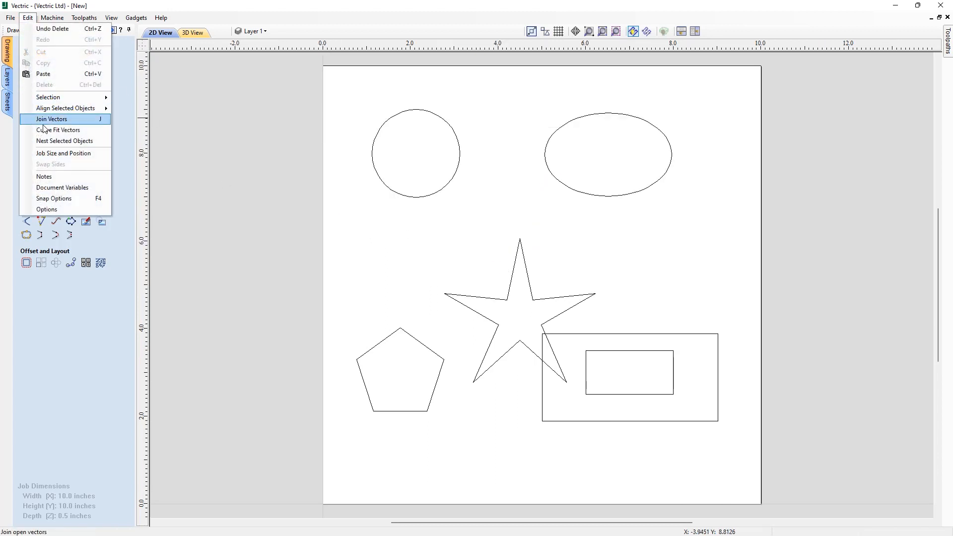
click(64, 198)
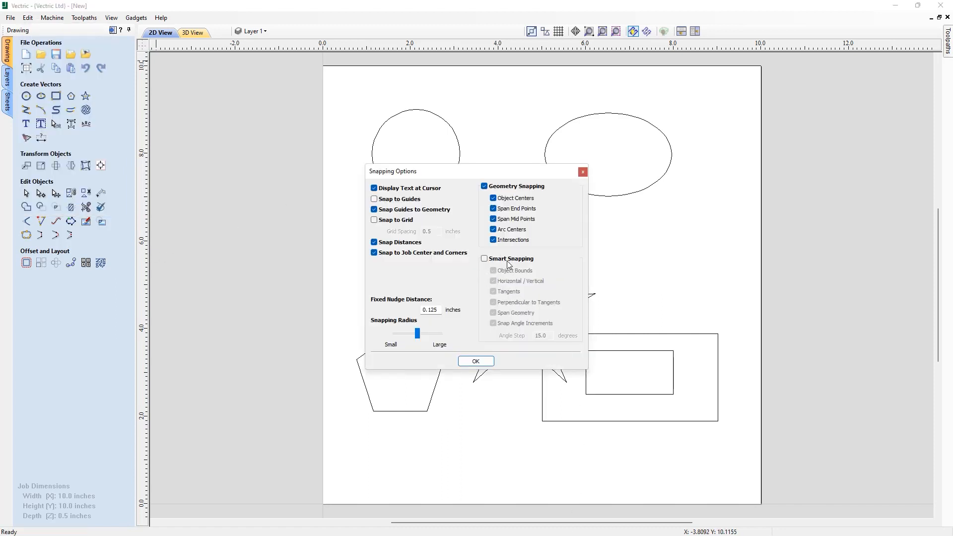
click(484, 259)
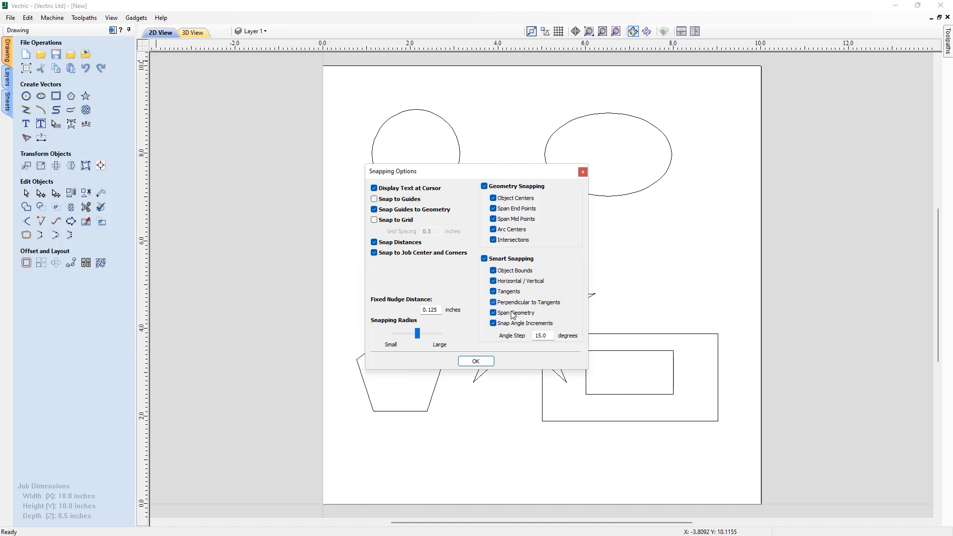
double_click(543, 335)
drag(543, 335, 550, 340)
click(473, 362)
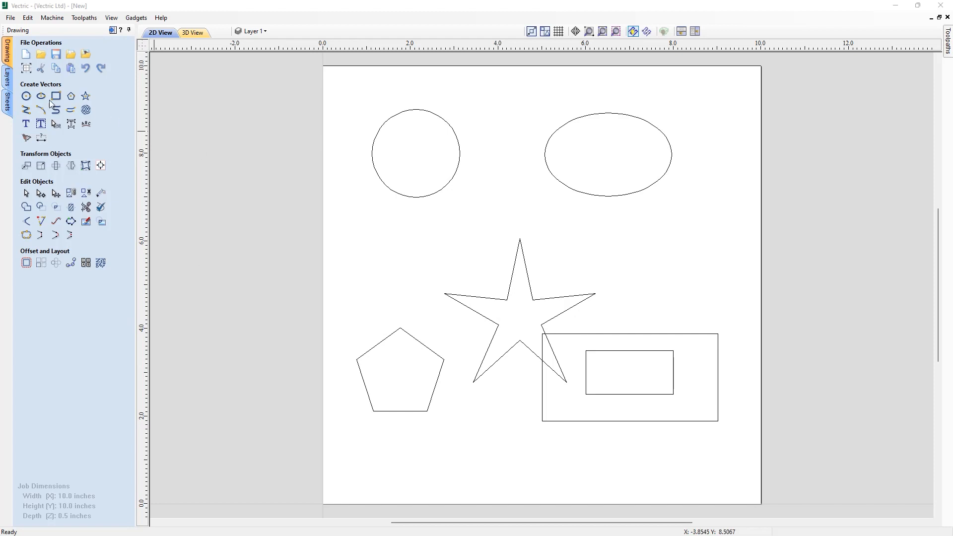
Draw an open polyline from the circle's top point, using a tangent snap onto the circle, and continue it to the star's left and top tips.
click(26, 110)
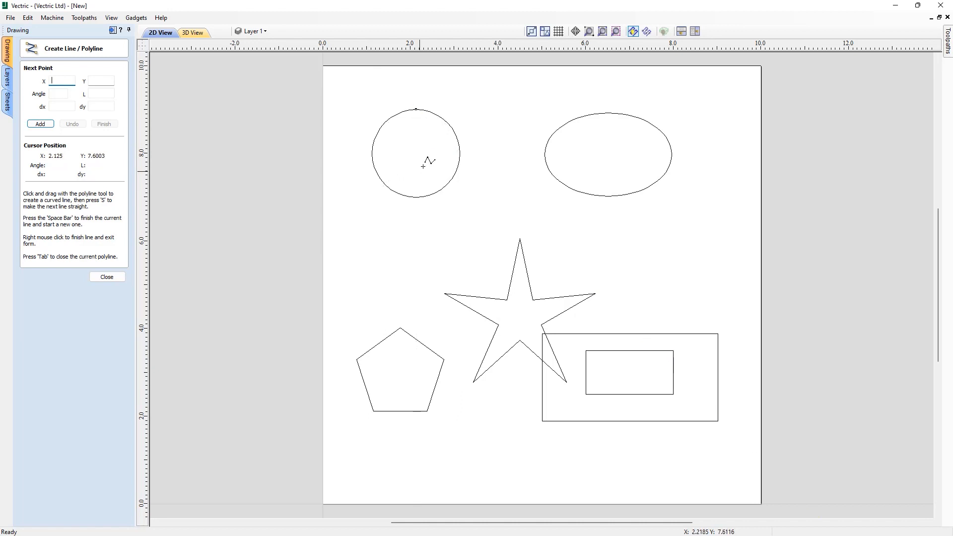
click(415, 108)
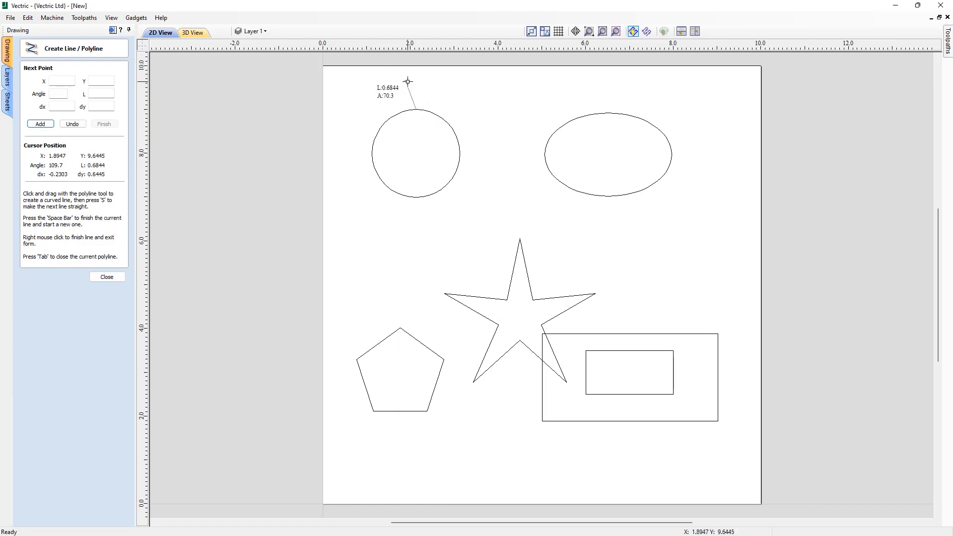
click(404, 81)
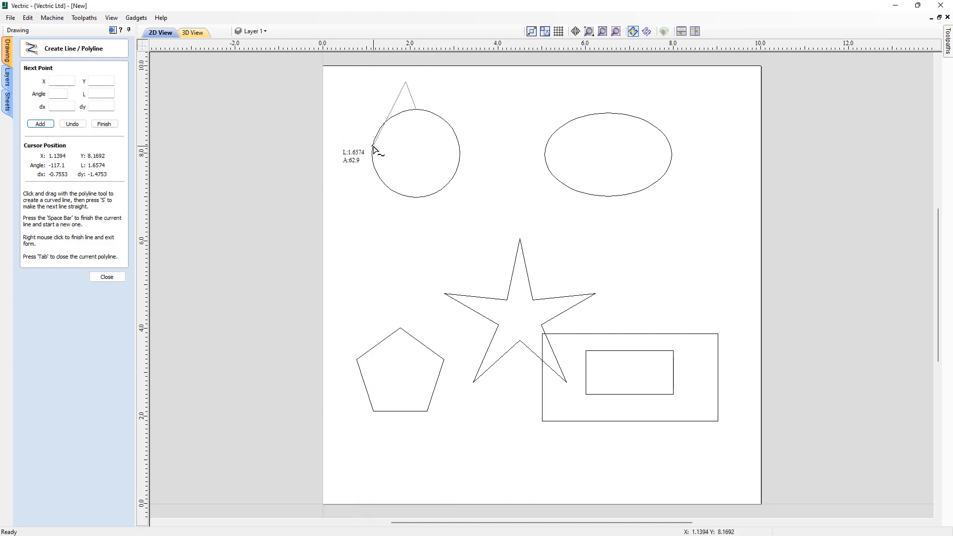
key(t)
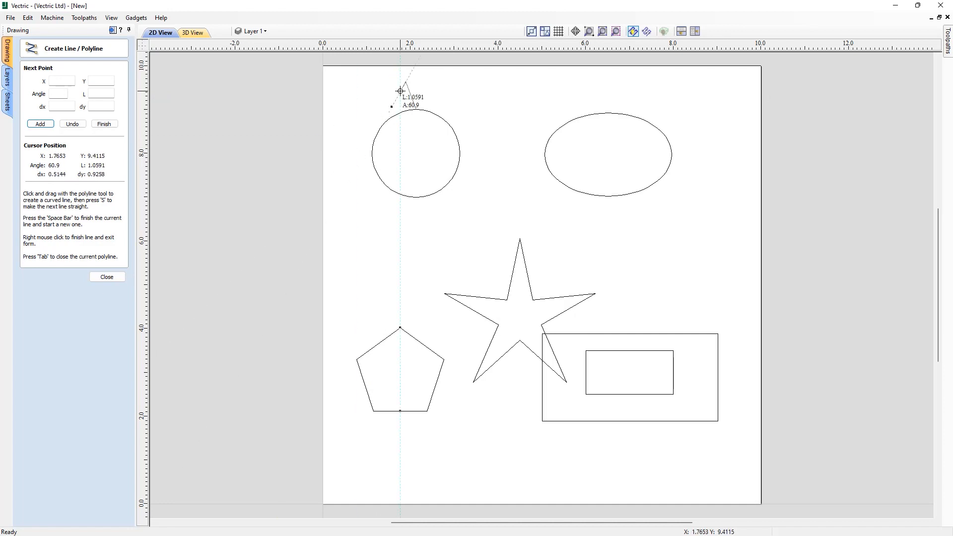
click(378, 135)
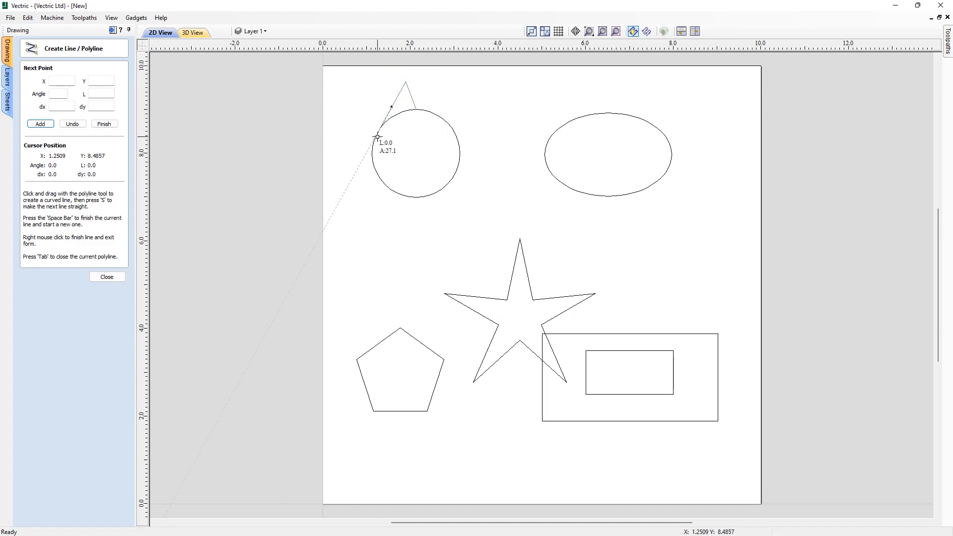
click(340, 112)
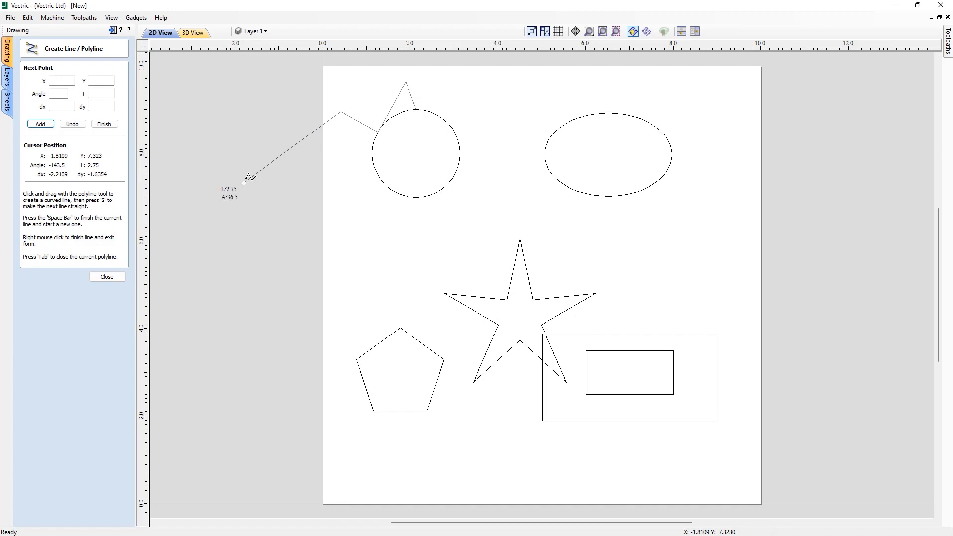
click(444, 293)
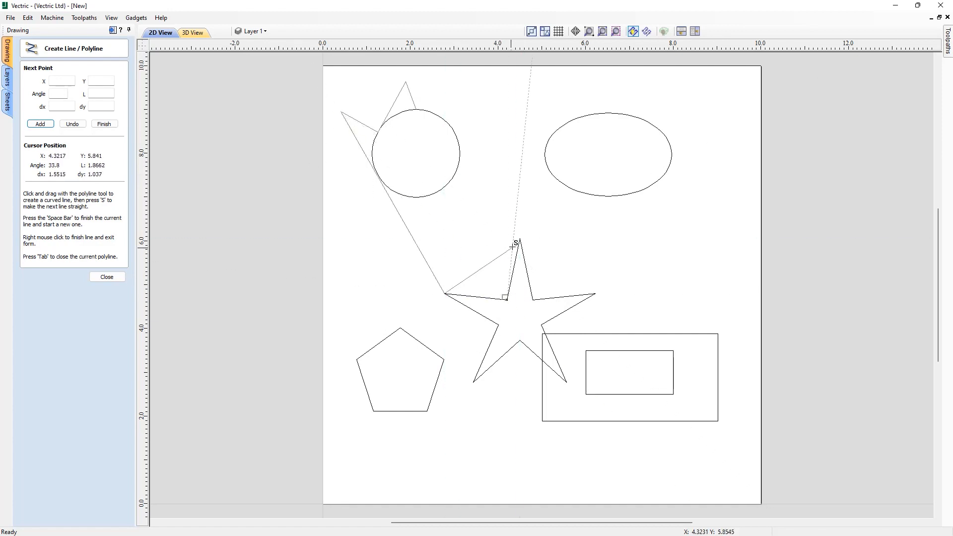
click(520, 240)
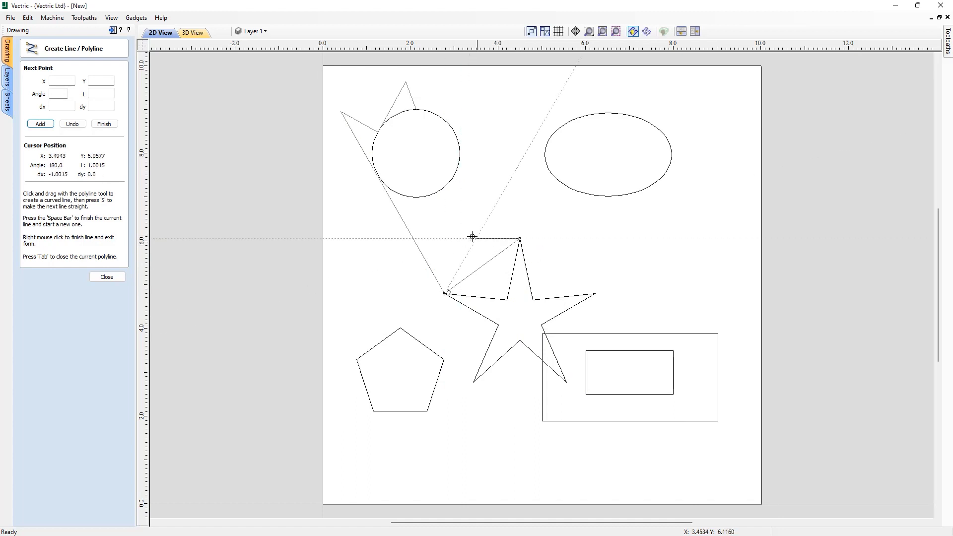
key(space)
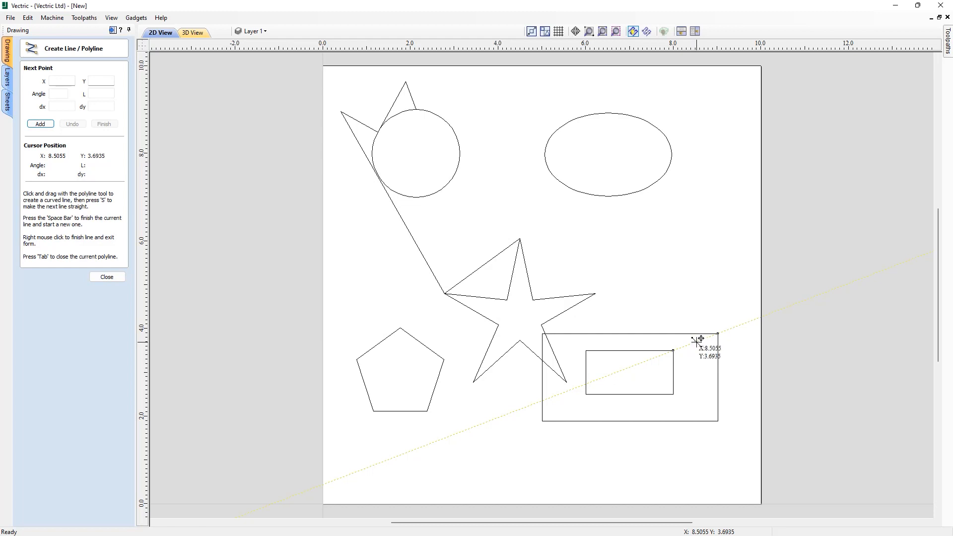
Draw a closed rectangular polyline about 3 × 1.5 inches between the two rectangles, starting on the line through their upper-right corners.
click(696, 342)
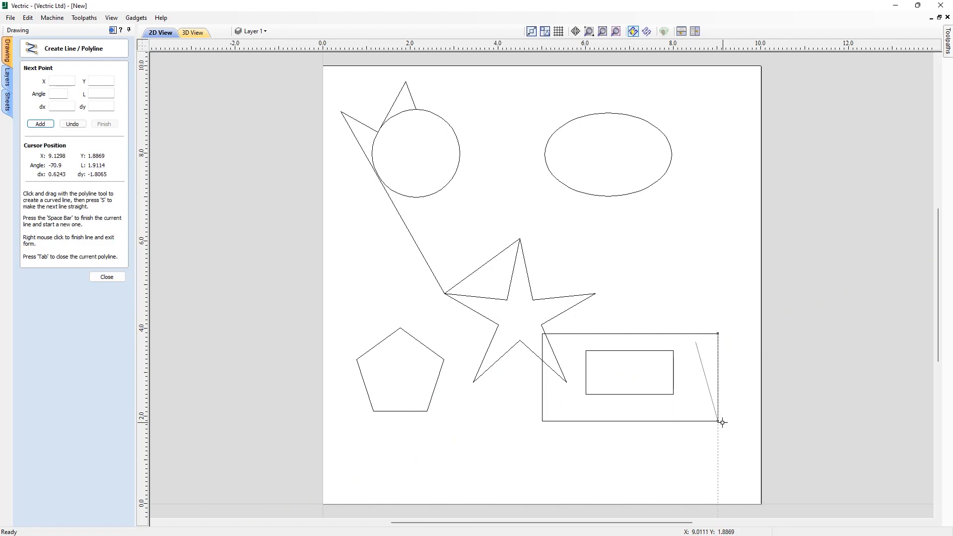
click(696, 407)
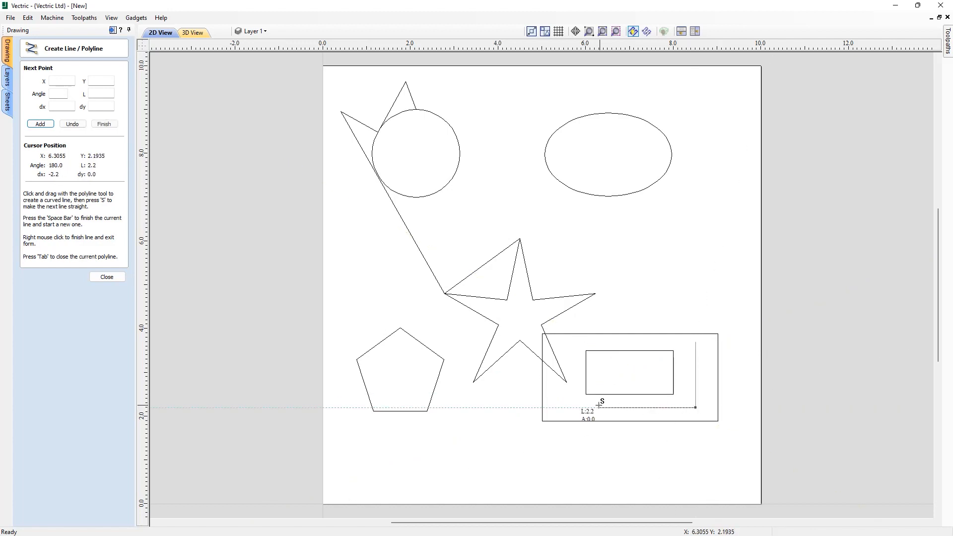
click(564, 407)
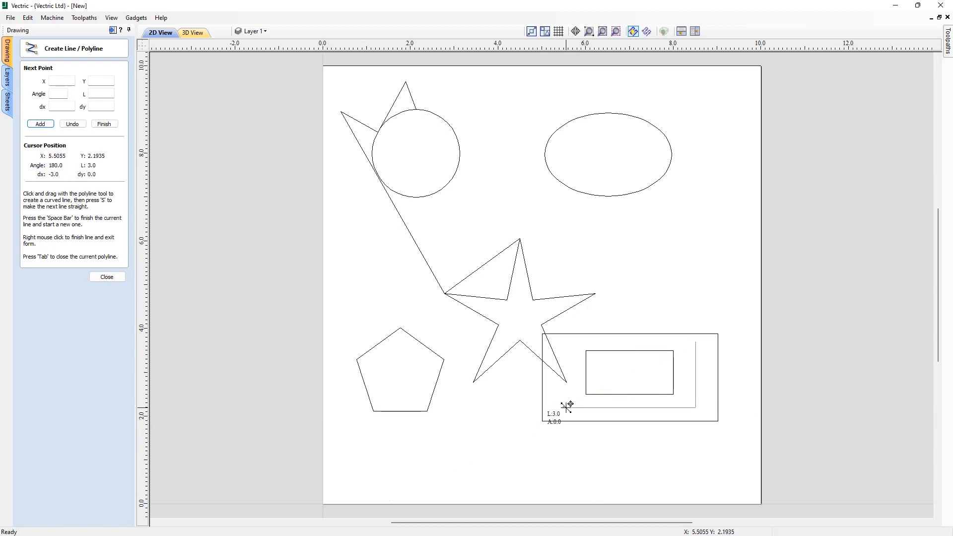
click(564, 342)
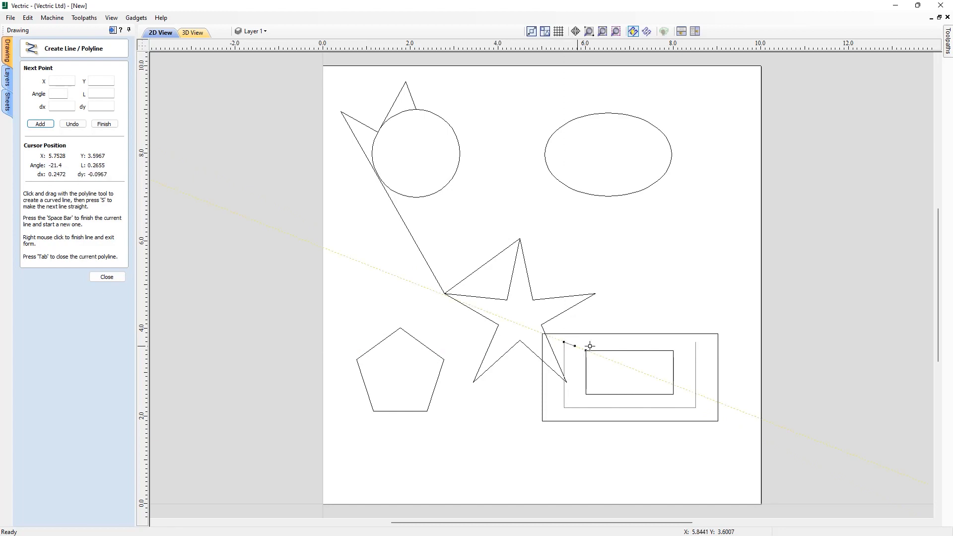
click(696, 342)
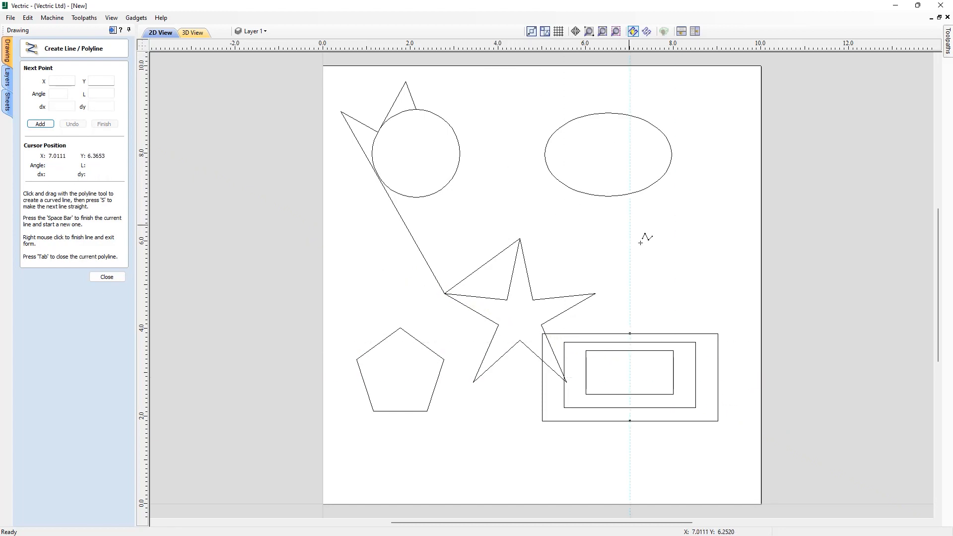
Leave the polyline tool and delete all vectors on the sheet.
click(107, 277)
drag(326, 78, 867, 526)
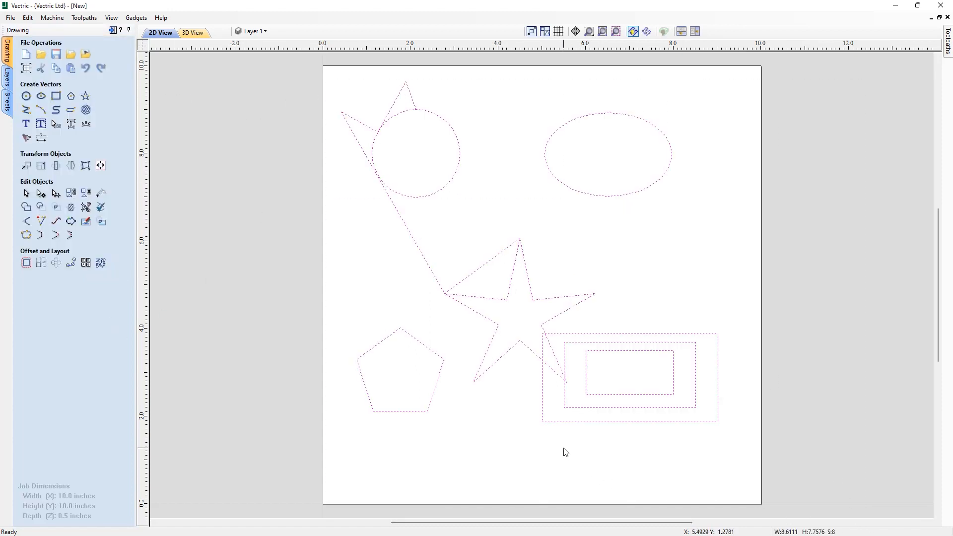
key(Delete)
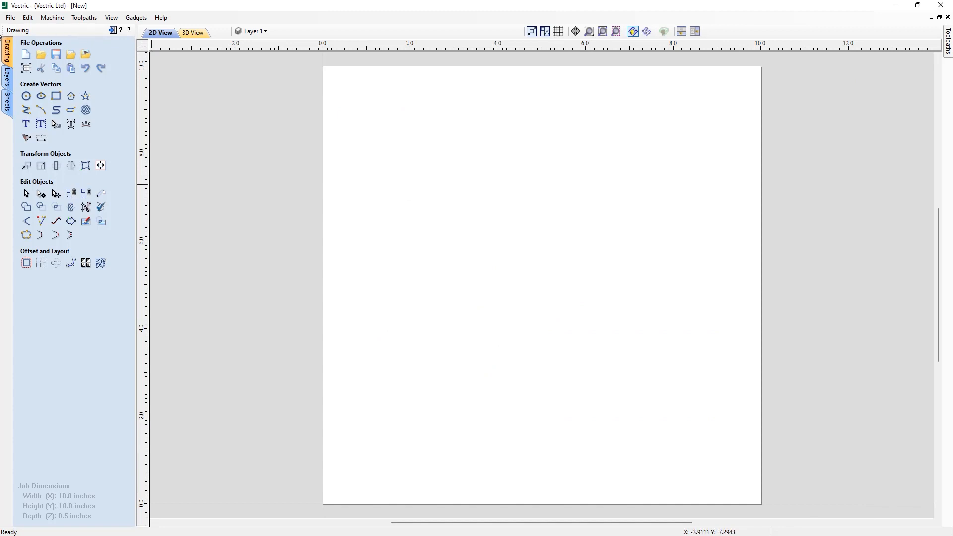
Create an arc through three points with its start at X 2, Y 2 and its end at X 7, Y 2.
click(44, 113)
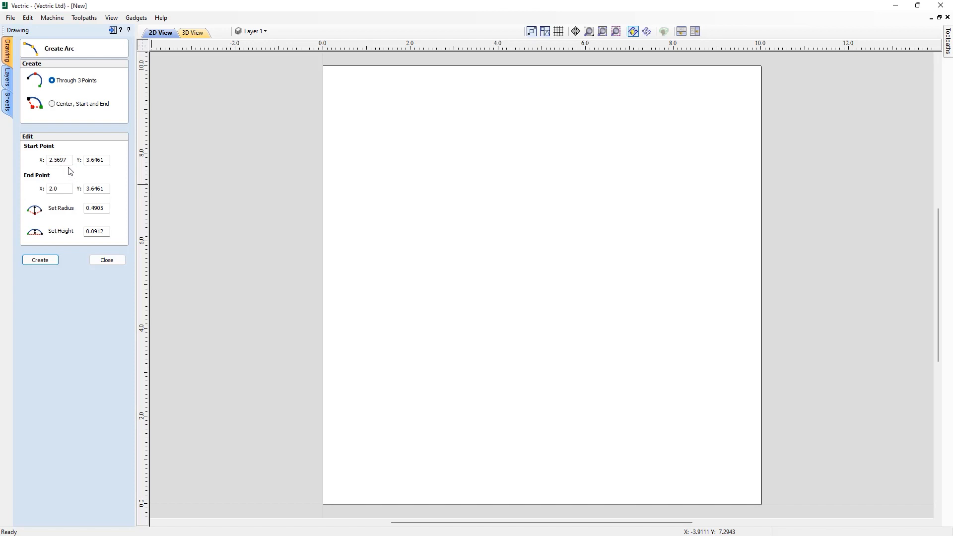
drag(68, 160, 50, 155)
text(2)
key(Tab)
text(2)
key(Tab)
text(7)
drag(106, 188, 88, 183)
text(2)
click(106, 208)
click(40, 260)
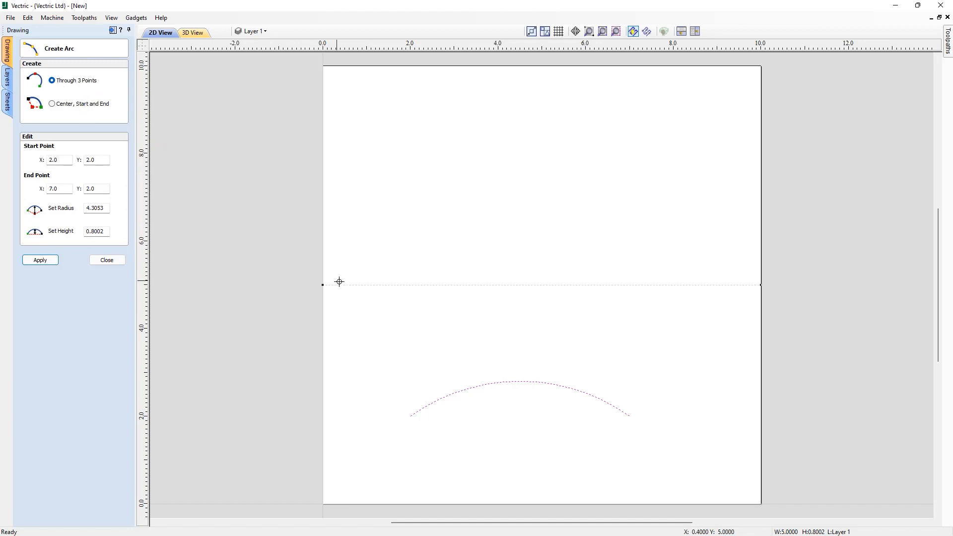
Draw a three-point arc above the first one, from about X 1.23, Y 5.89 to X 8.39, Y 5.89, with a radius of about 4 inches.
click(377, 246)
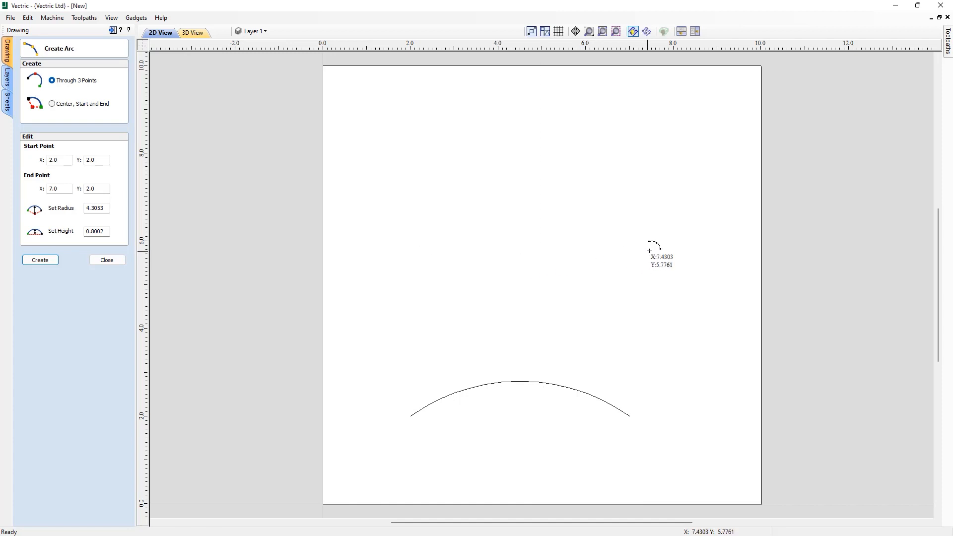
click(691, 246)
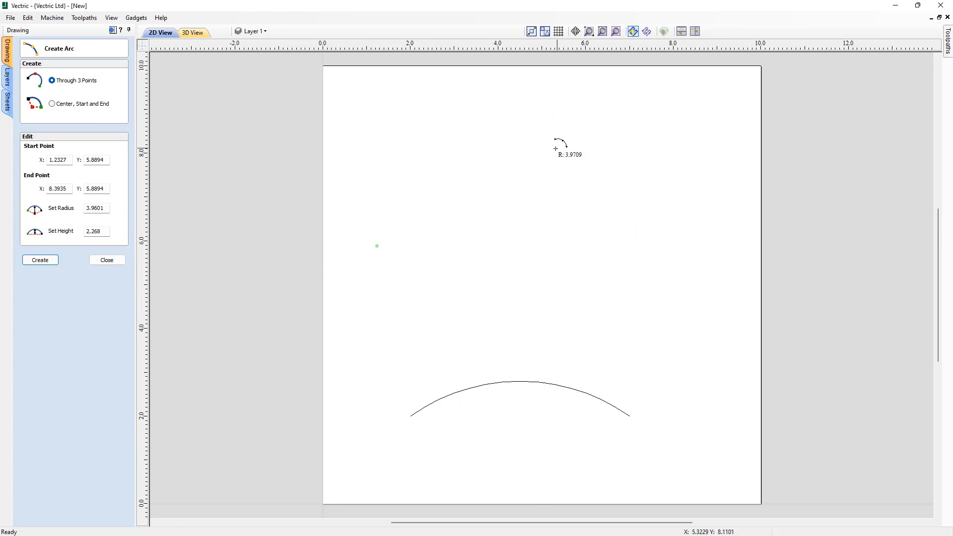
click(529, 147)
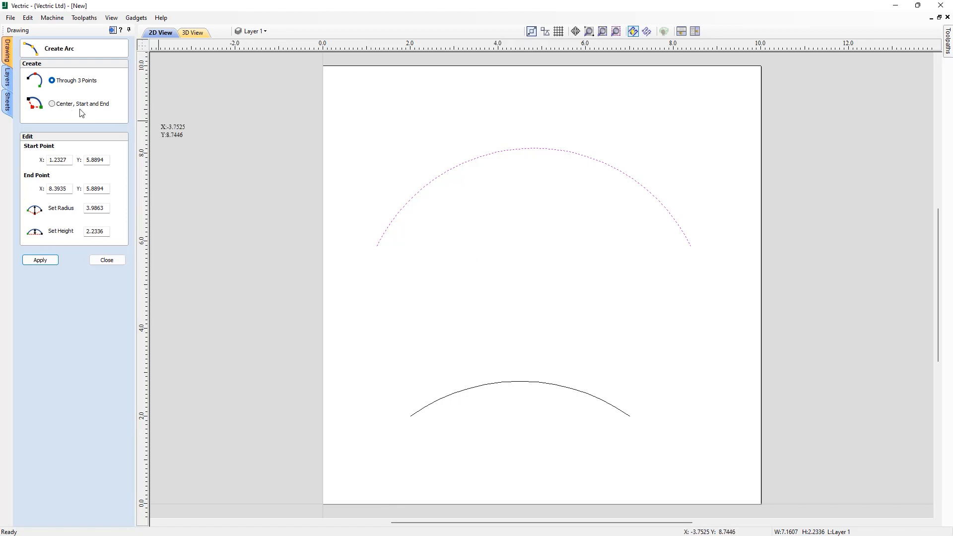
Draw a center, start and end arc of about 2.3 inches radius beneath the large arc, from about X 7, Y 6 to X 3, Y 6.
click(58, 103)
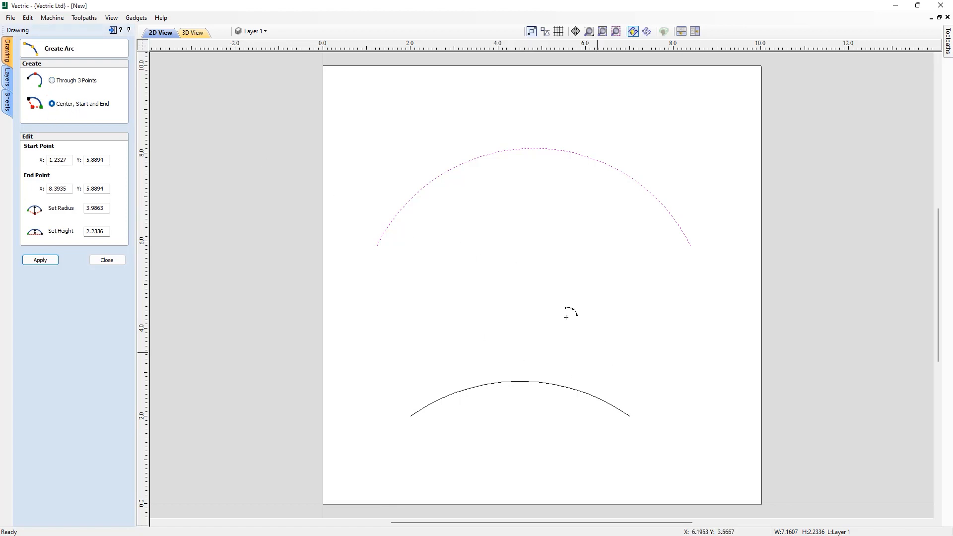
click(541, 291)
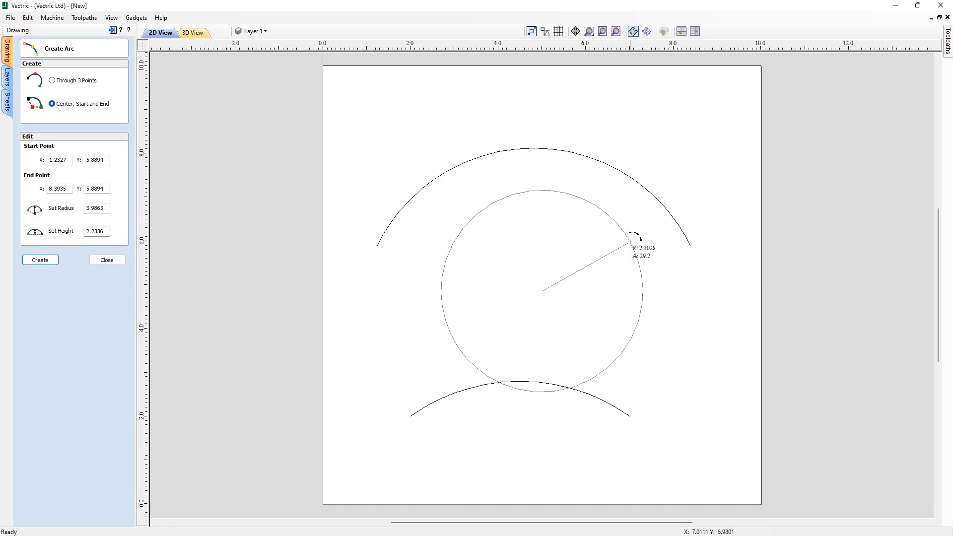
click(629, 241)
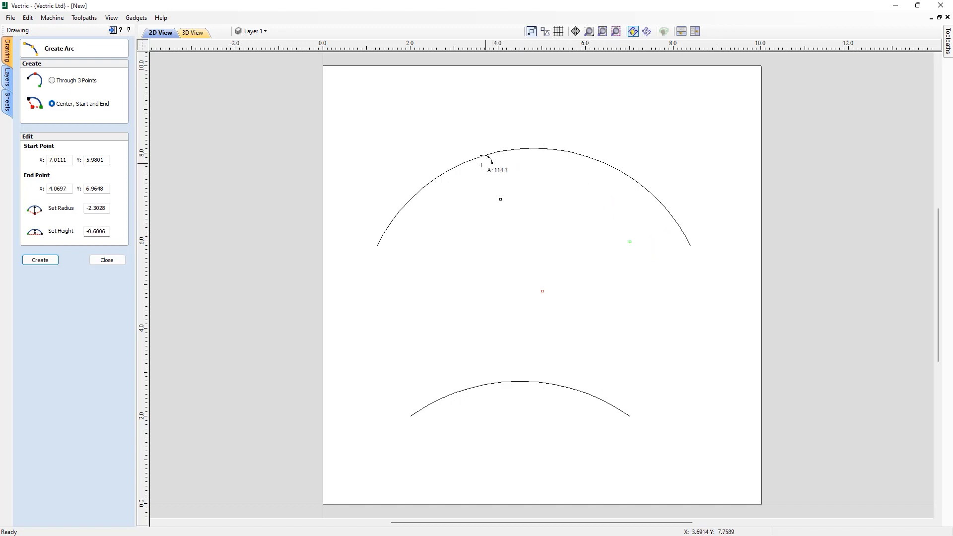
click(431, 226)
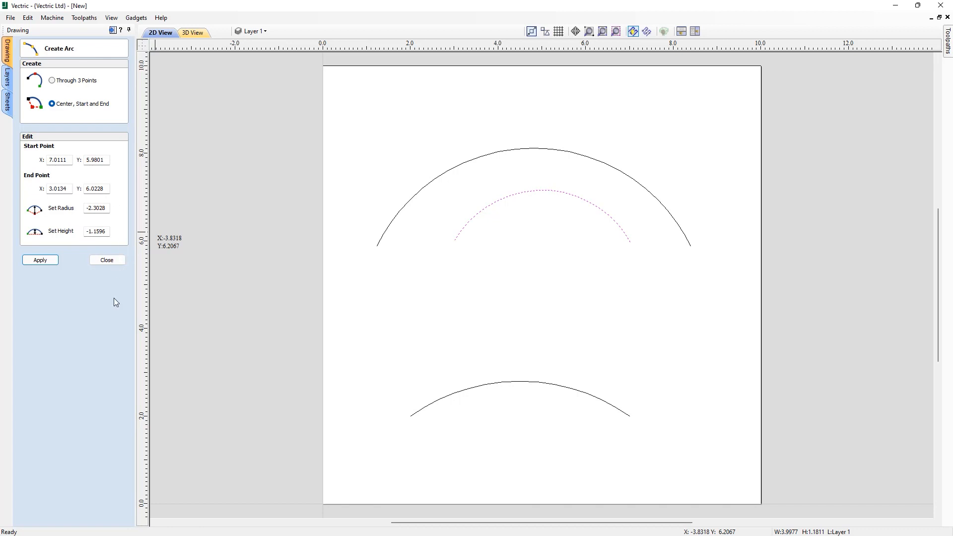
Close the arc tool and delete all three arcs from the sheet.
click(108, 260)
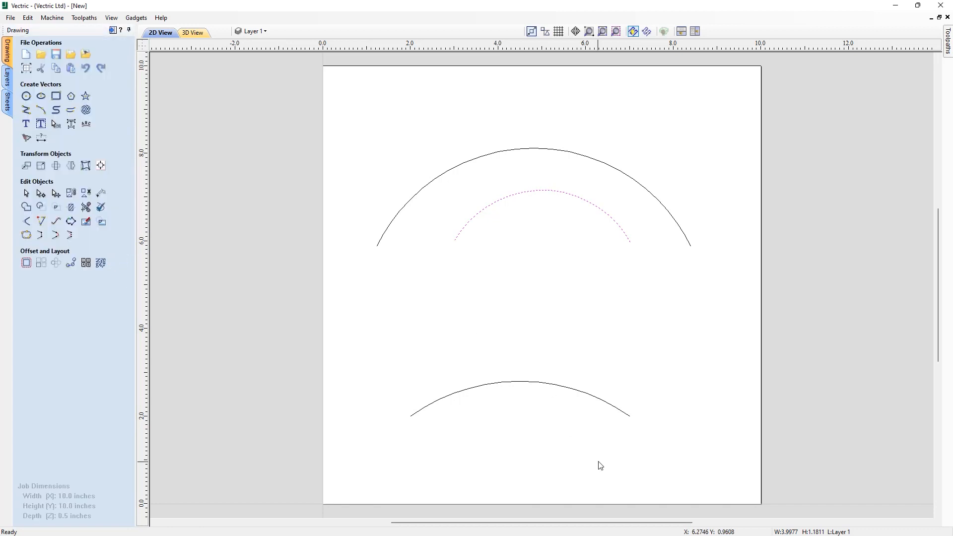
drag(598, 463, 397, 96)
key(Delete)
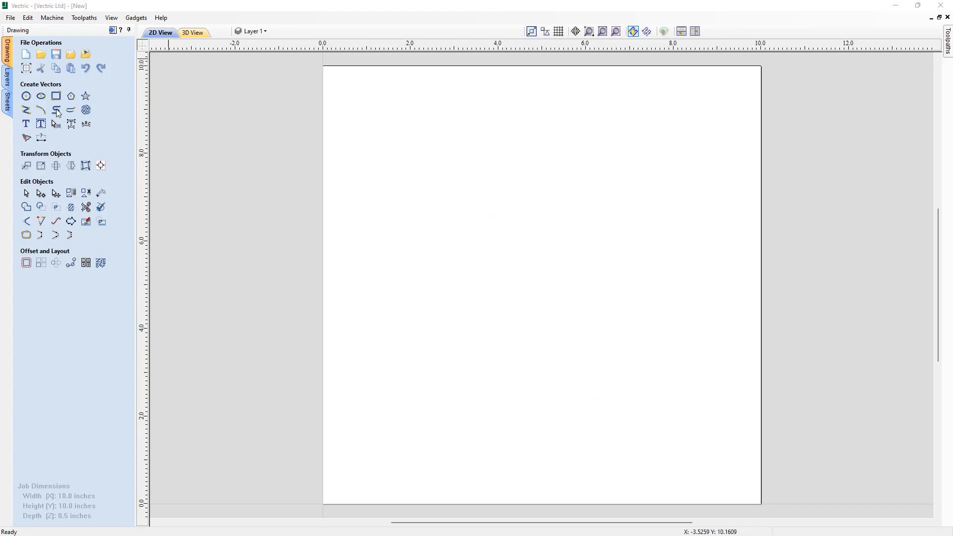
Draw a winding smooth curve through twelve points, starting at about X 1.2, Y 5.9 and running around the upper sheet.
click(57, 110)
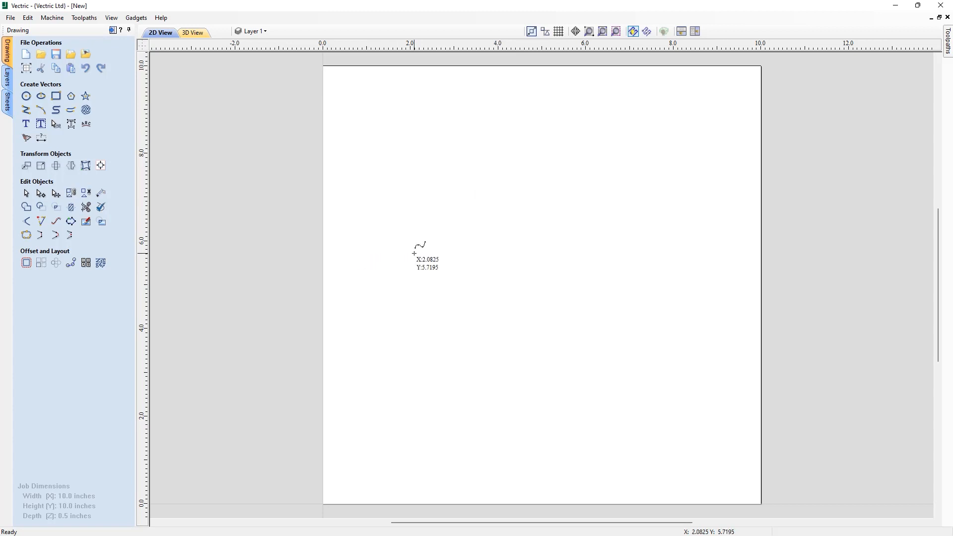
click(373, 243)
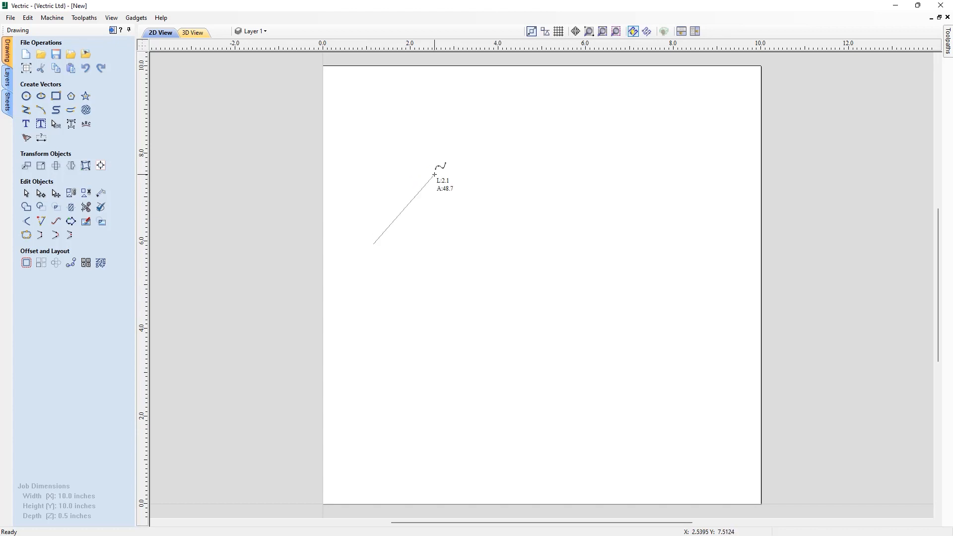
click(435, 174)
click(502, 185)
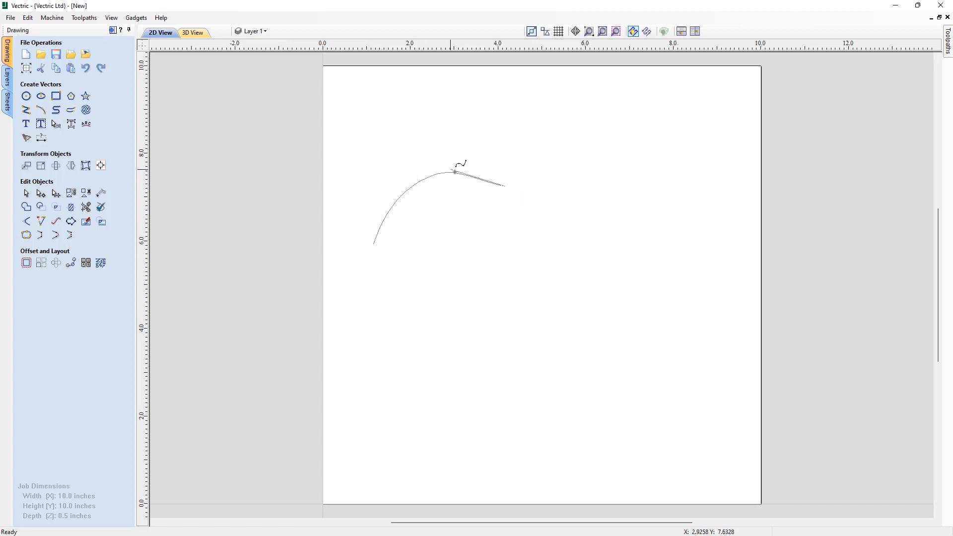
click(566, 156)
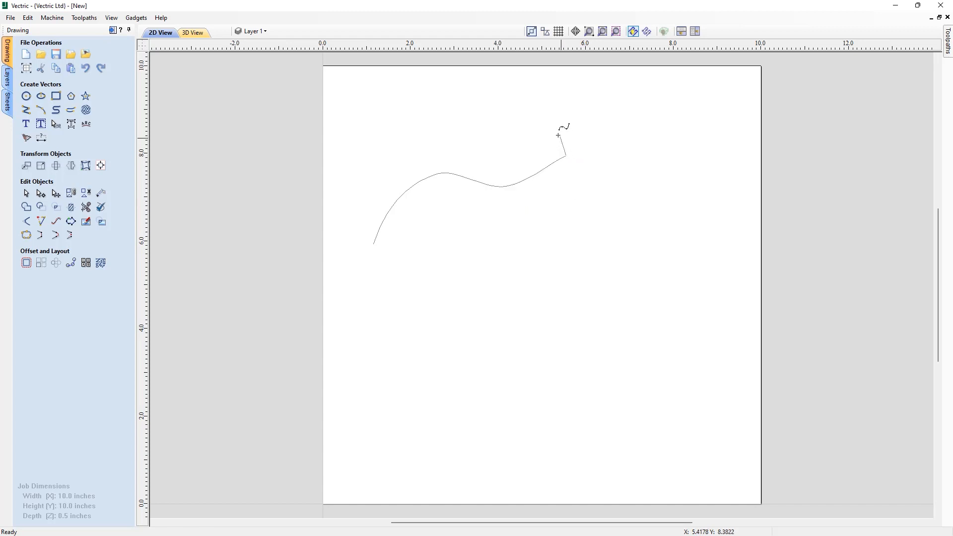
click(548, 105)
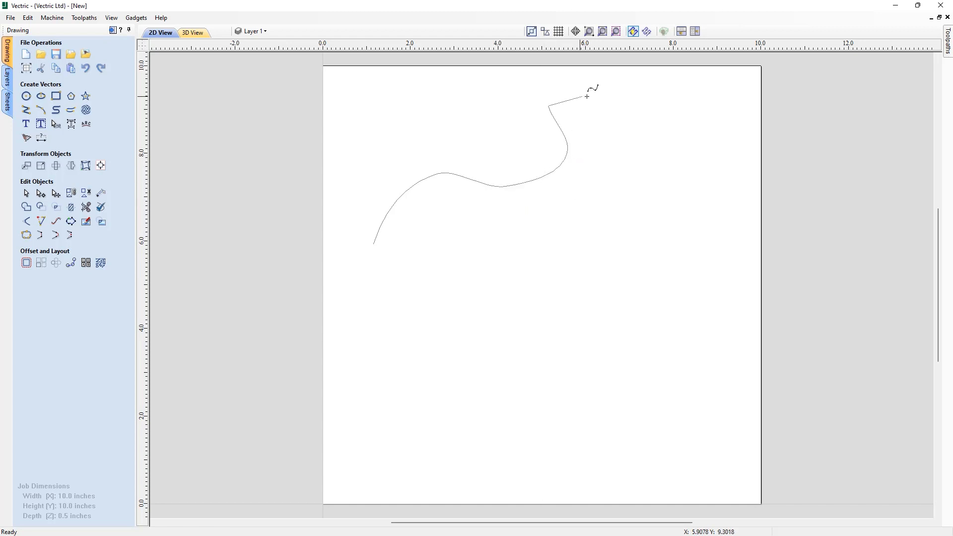
click(642, 98)
click(694, 154)
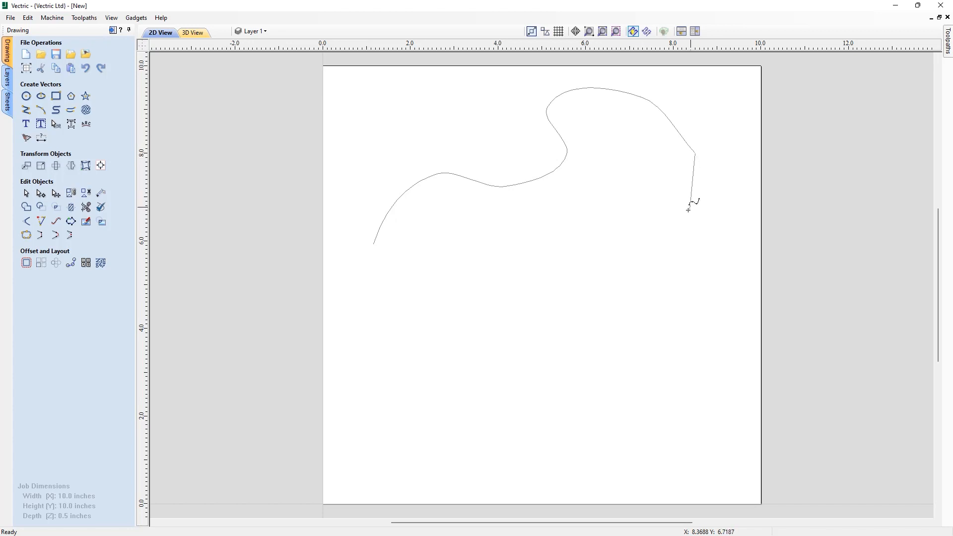
click(677, 225)
click(584, 258)
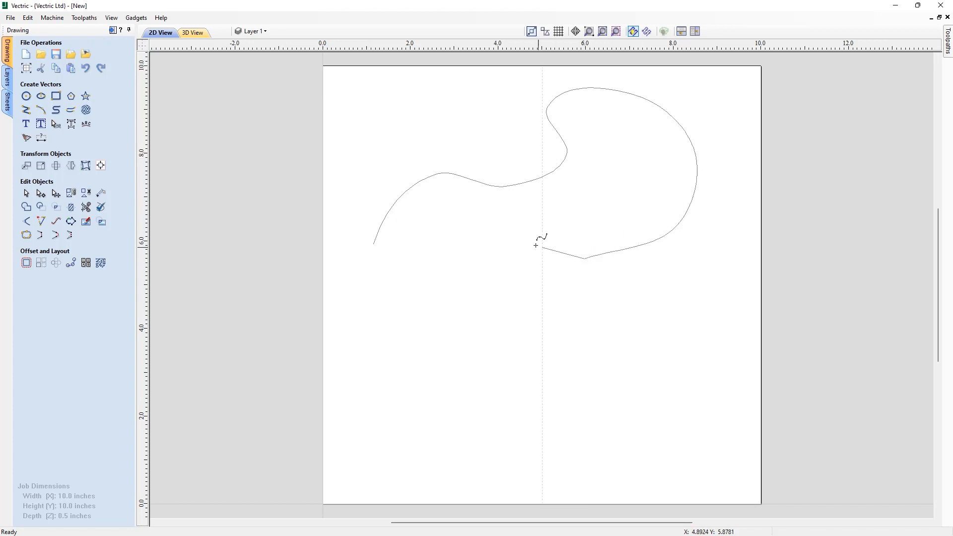
click(534, 243)
click(450, 279)
click(497, 380)
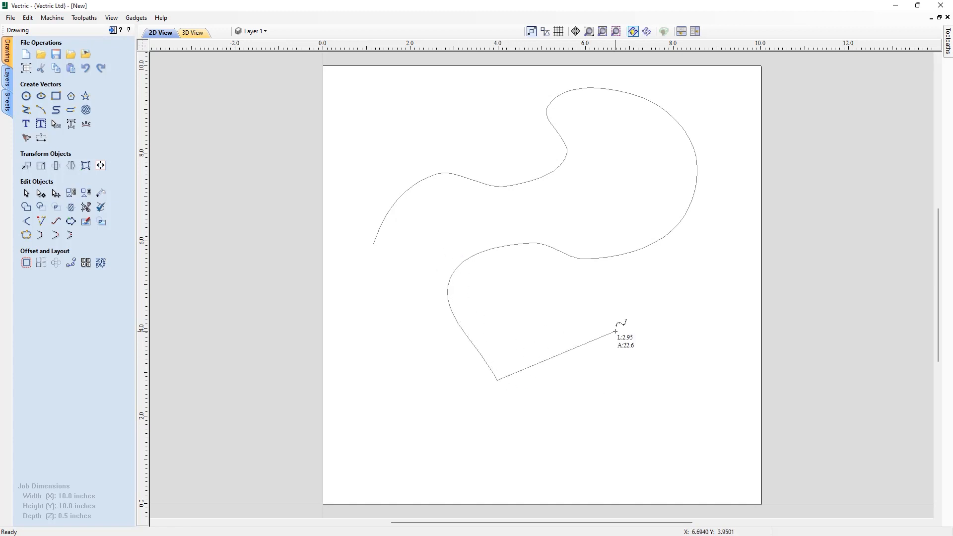
Remove the points of the unfinished curve one after another until the whole curve is gone.
key(BackSpace)
key(BackSpace)
key(BackSpace)
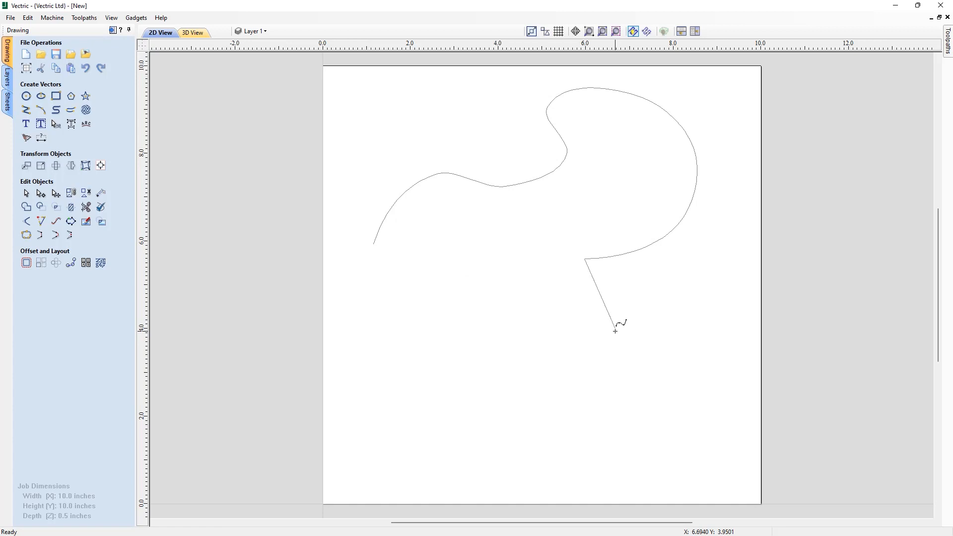
key(BackSpace)
key(BackSpace)
key(BackSpace)
key(BackSpace)
key(BackSpace)
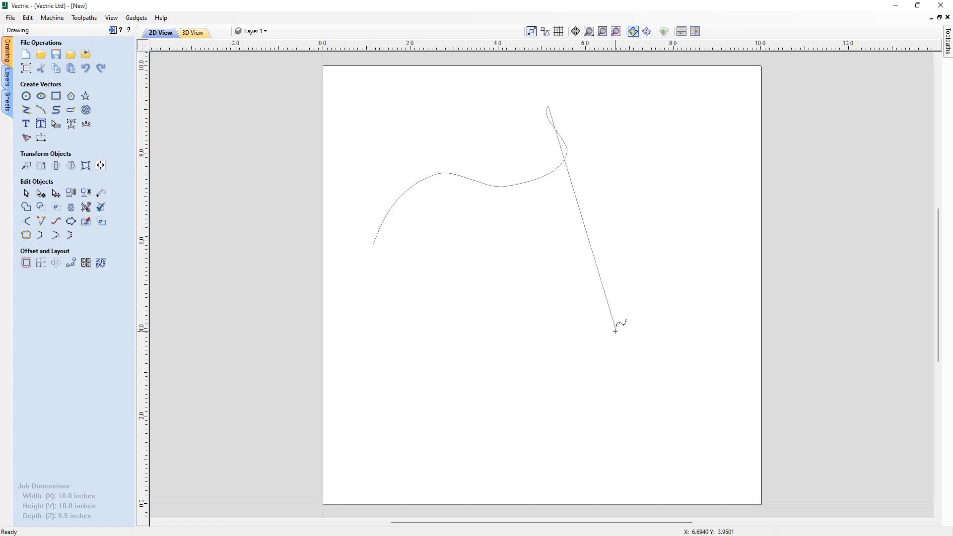
key(BackSpace)
key(BackSpace)
key(BackSpace)
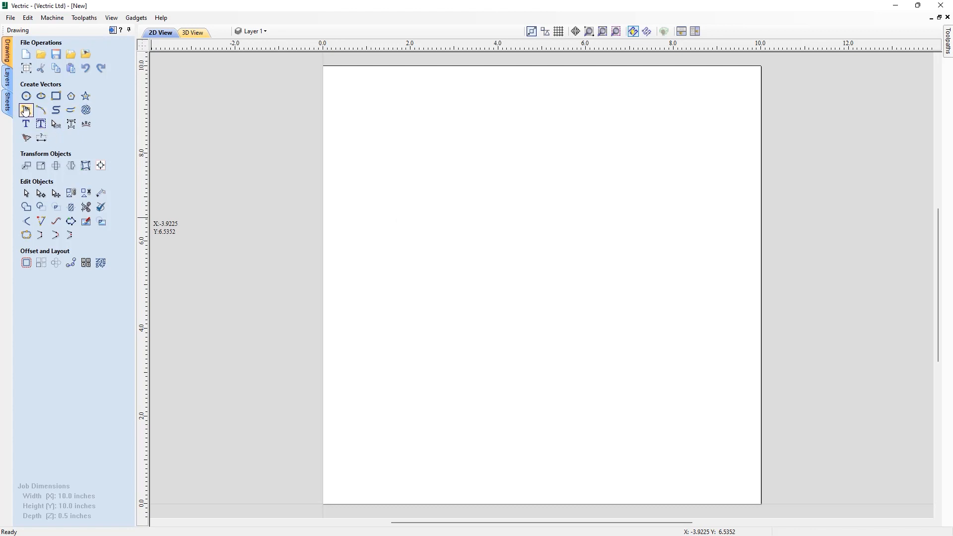
Draw an open zigzag polyline through five points, about 6.6 inches wide and 2.9 inches high, across the middle of the sheet.
click(26, 109)
click(406, 318)
click(445, 229)
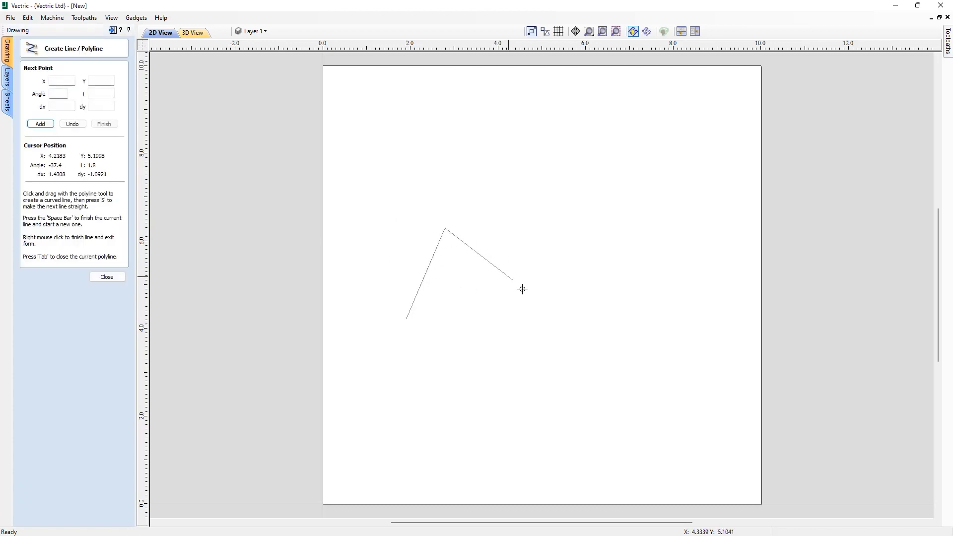
click(575, 353)
click(609, 231)
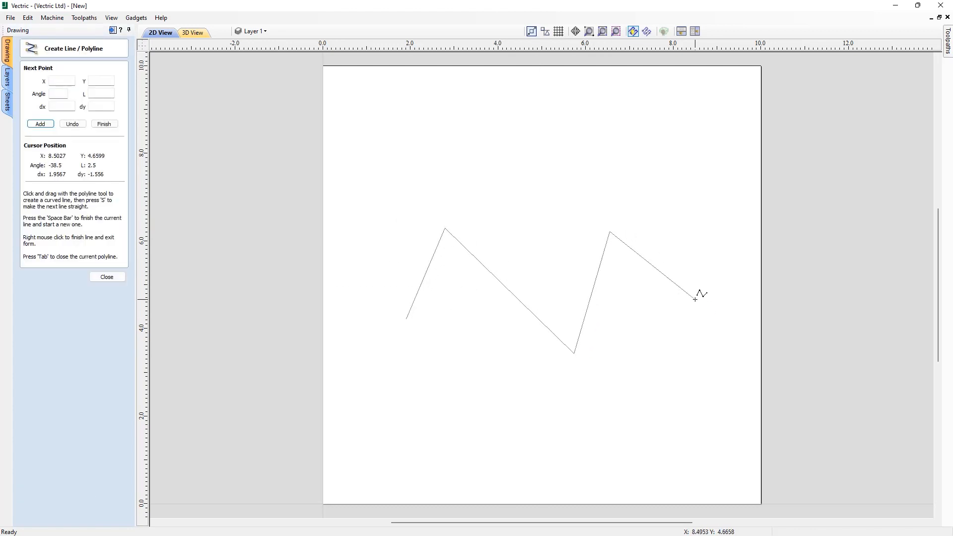
click(695, 299)
right_click(695, 300)
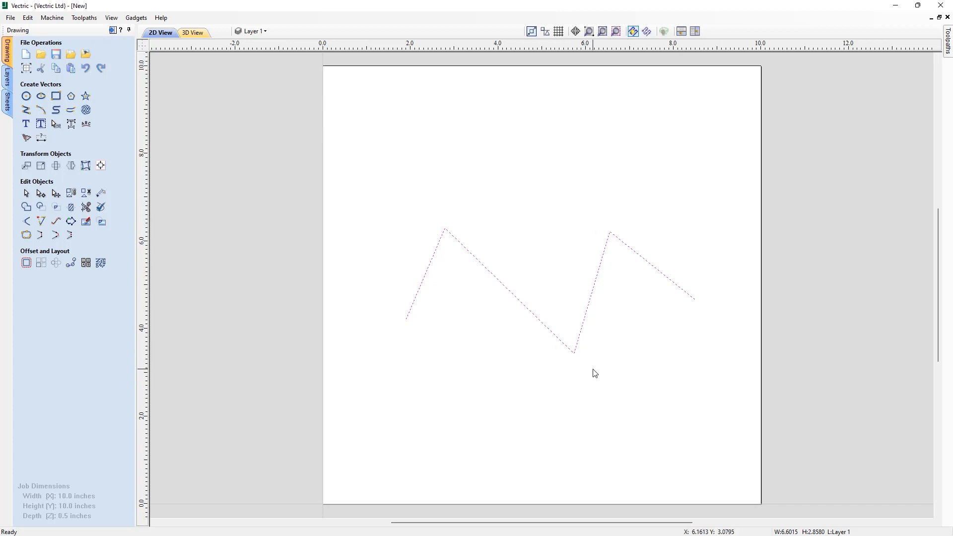
Enter node editing on the zigzag polyline and smooth its three inner points.
key(n)
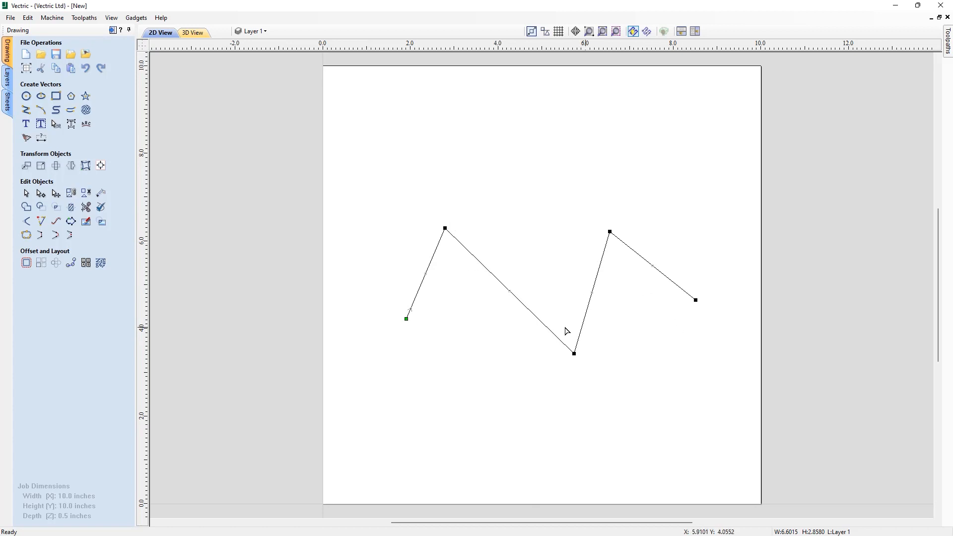
right_click(444, 227)
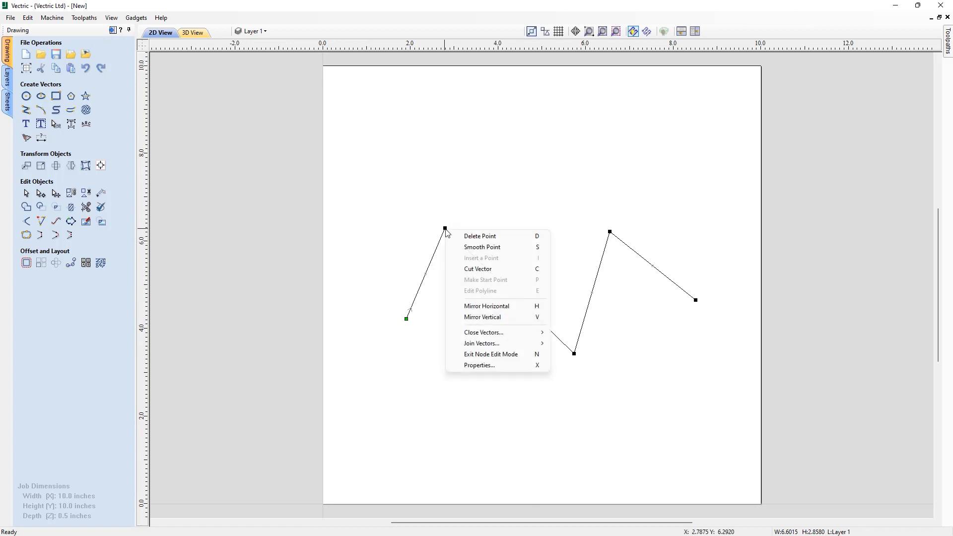
click(490, 248)
right_click(575, 352)
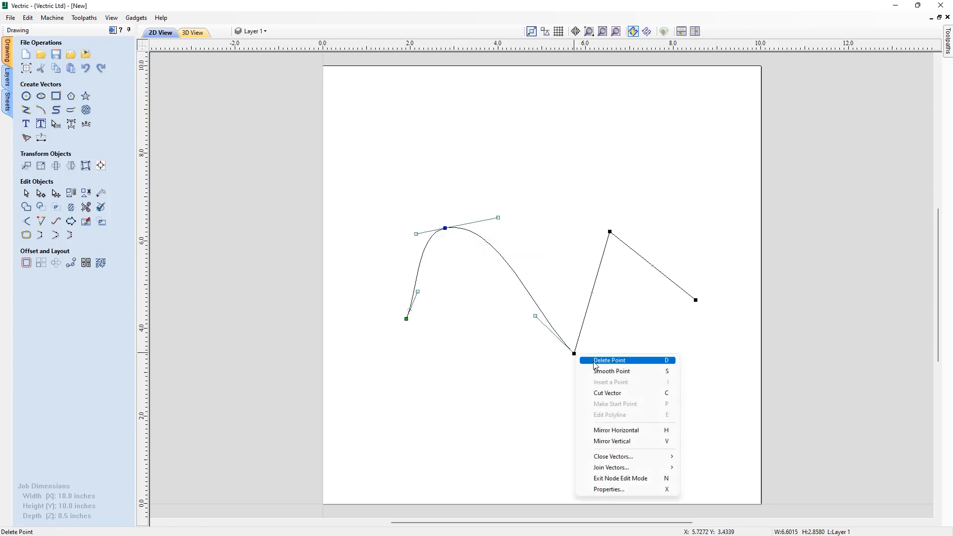
click(599, 370)
right_click(609, 231)
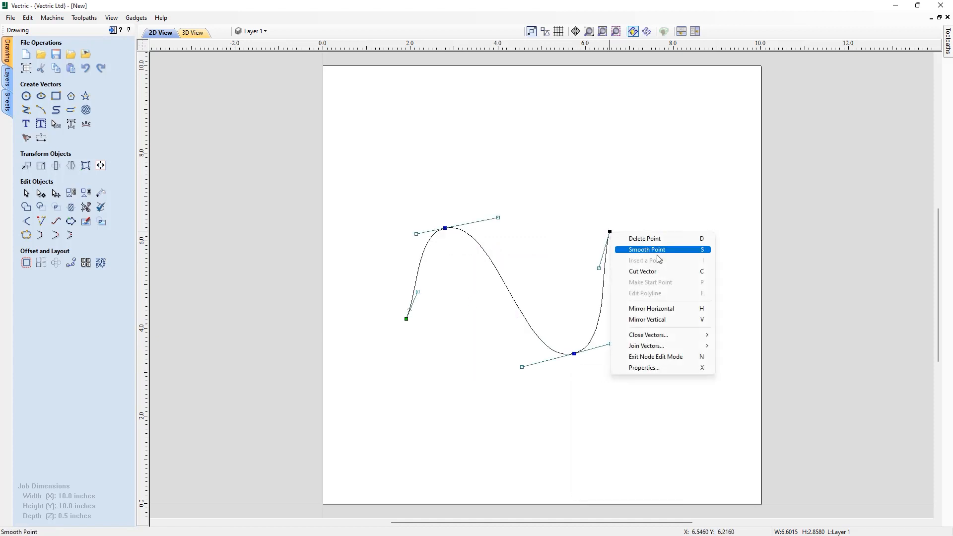
click(661, 252)
Reshape the smoothed curve to about 4 inches high by adjusting its handles and raising the second peak, and leave node editing.
drag(502, 217, 507, 193)
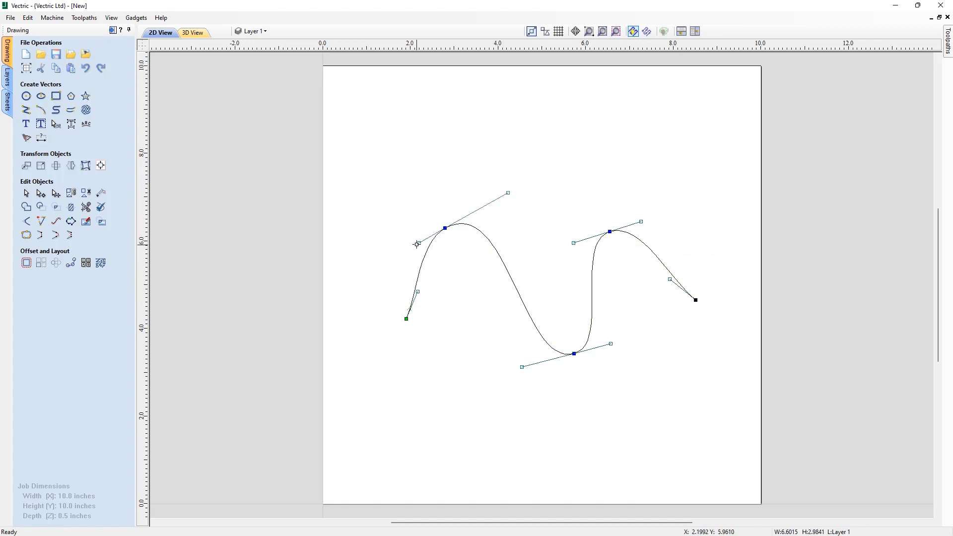
drag(417, 244, 383, 258)
drag(417, 291, 446, 299)
drag(573, 242, 624, 177)
drag(666, 278, 625, 315)
click(588, 402)
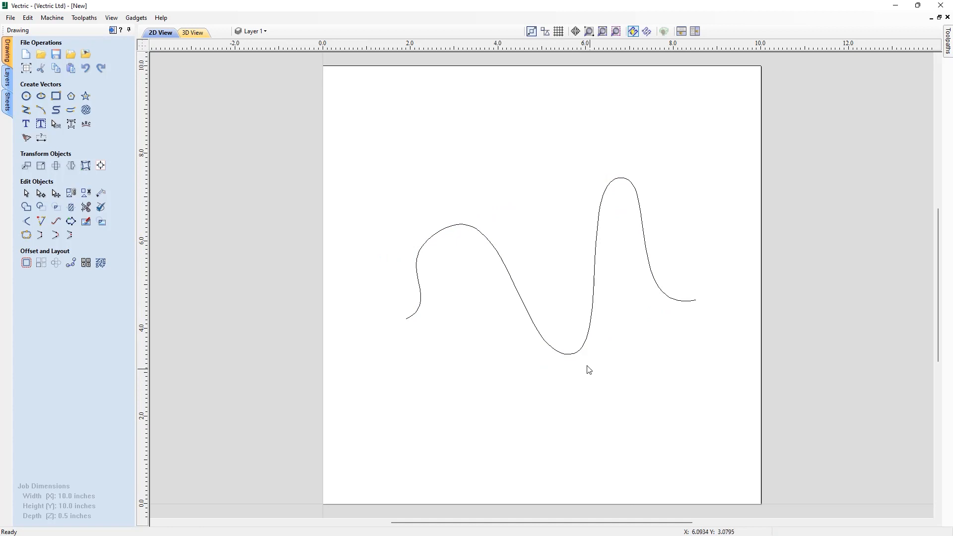
Delete the reshaped curve from the sheet.
click(569, 353)
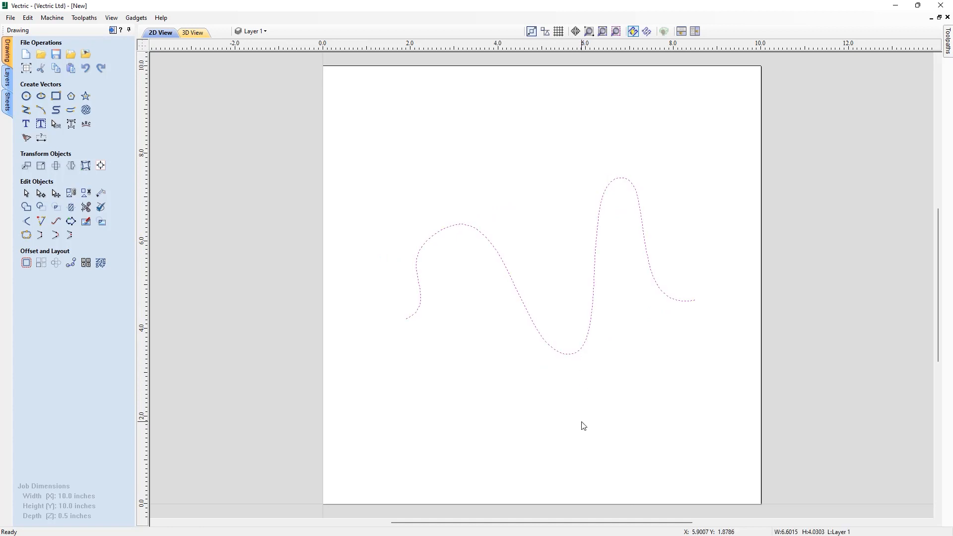
key(Delete)
Import the Snowman image and enlarge it to about 7.3 by 8.8 inches on the sheet.
scroll(276, 386, down, 1)
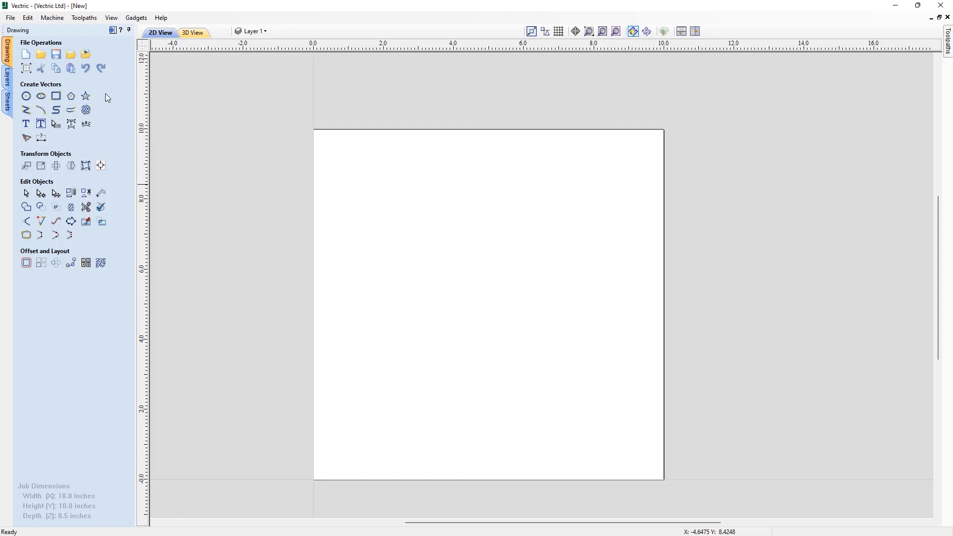
click(87, 53)
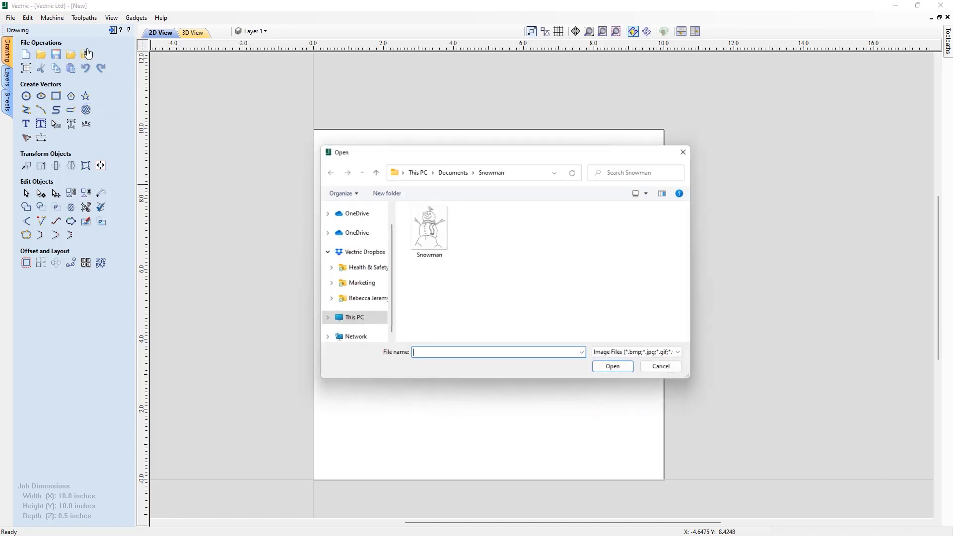
click(428, 228)
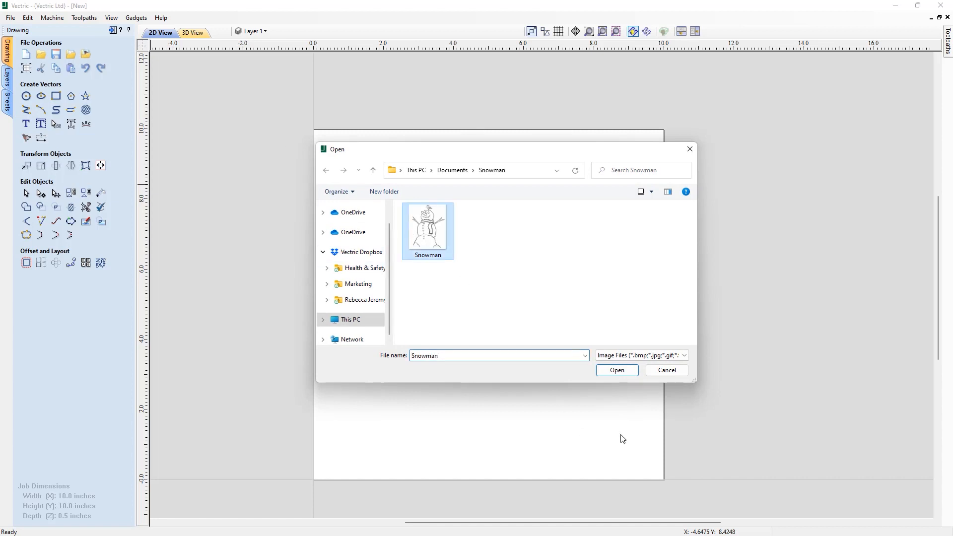
click(617, 371)
click(497, 262)
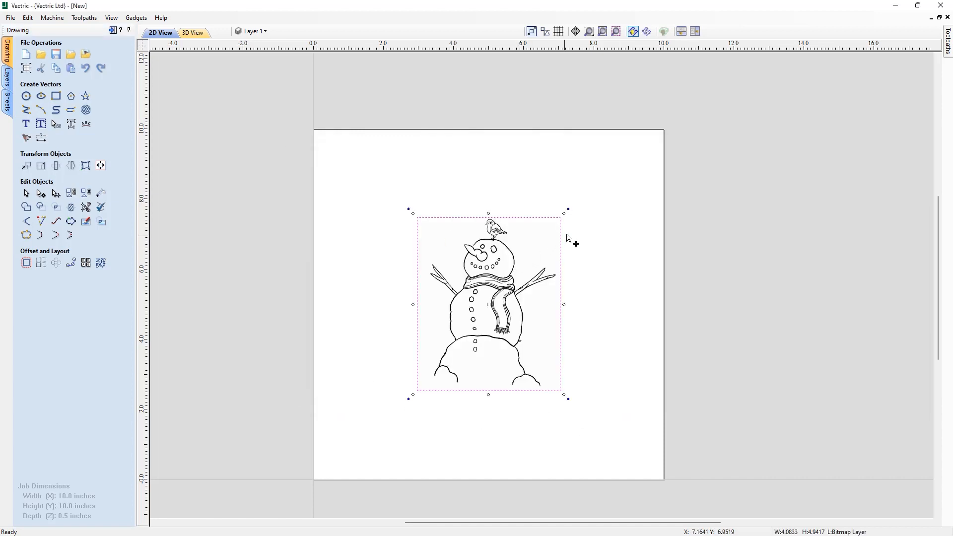
drag(563, 214, 617, 149)
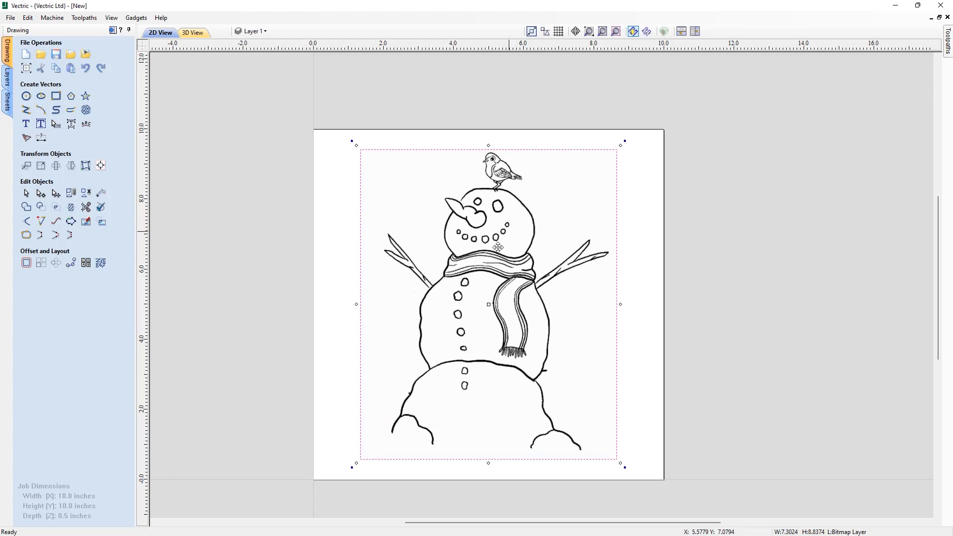
Trace the outline of the snowman's head as a closed shape with the Freehand Draw tool.
click(68, 114)
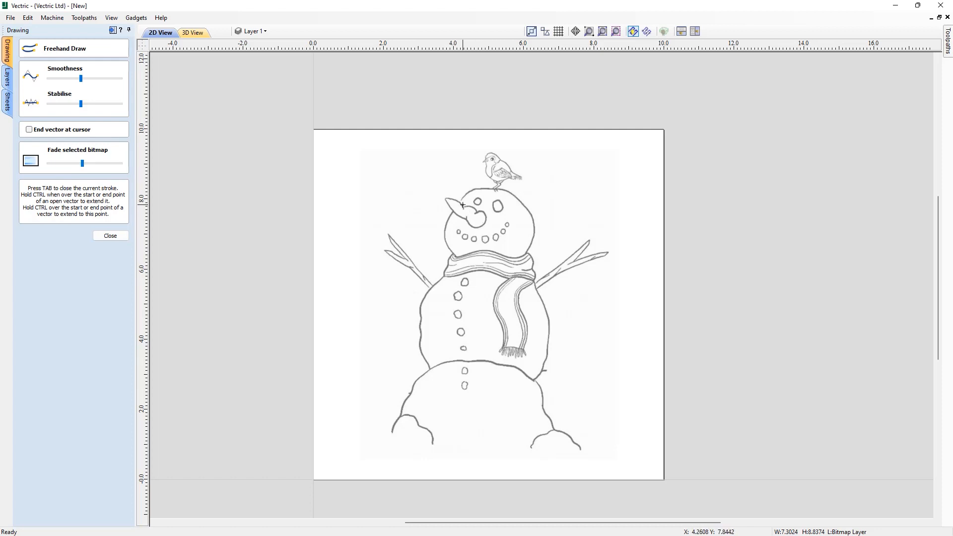
scroll(488, 192, up, 6)
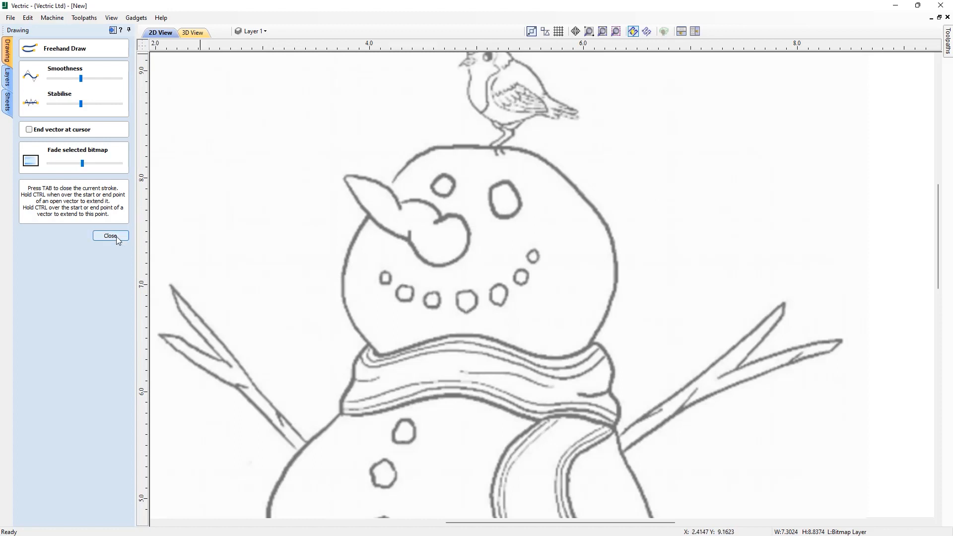
click(378, 354)
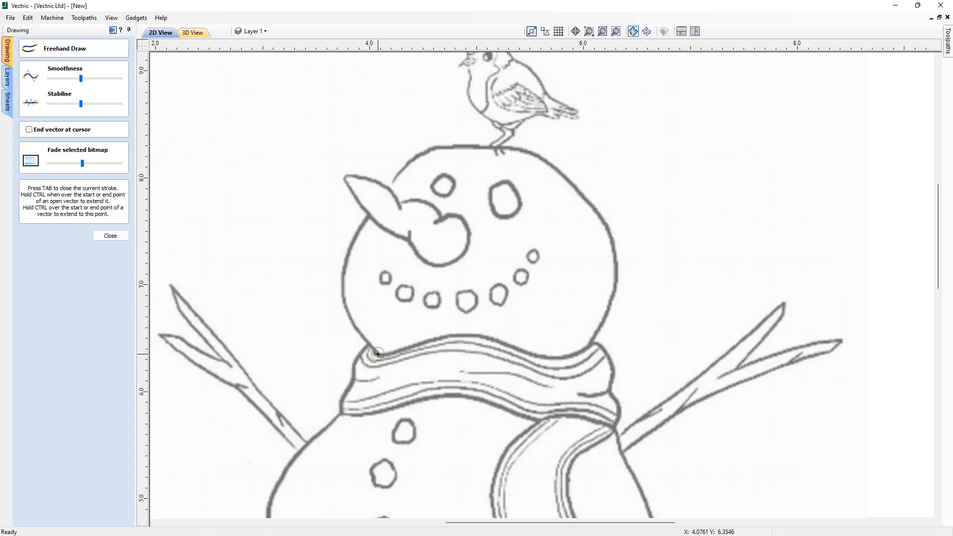
mouse_move(371, 347)
mouse_down()
mouse_move(346, 313)
mouse_move(342, 262)
mouse_move(360, 225)
mouse_move(422, 155)
mouse_move(496, 147)
mouse_move(545, 159)
mouse_move(611, 235)
mouse_move(619, 287)
mouse_move(580, 351)
mouse_move(539, 358)
mouse_move(456, 334)
mouse_move(381, 354)
mouse_up()
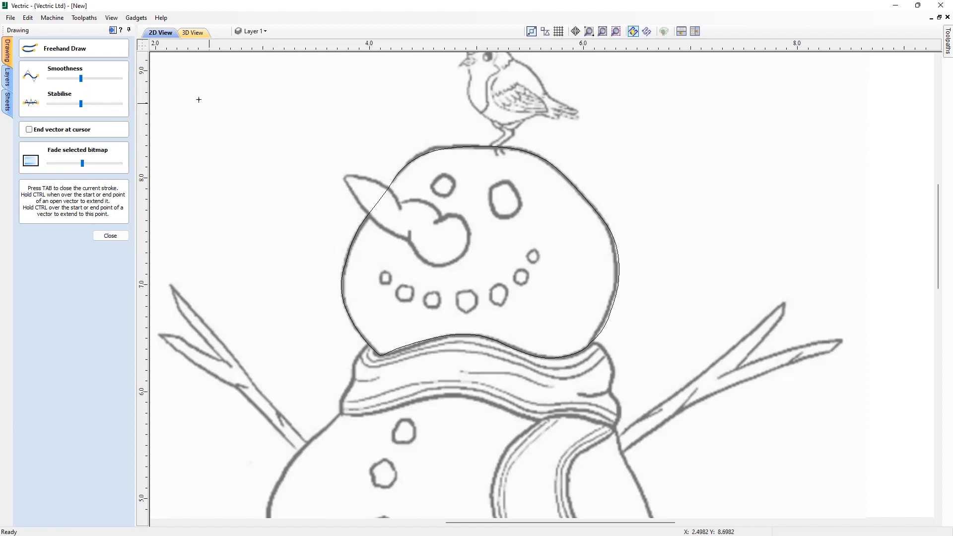
Trace the snowman's smaller eye with Smoothness at its minimum and the larger eye with Smoothness near its maximum.
drag(81, 78, 45, 78)
mouse_move(445, 197)
mouse_down()
mouse_move(429, 191)
mouse_move(443, 171)
mouse_move(458, 184)
mouse_move(449, 198)
mouse_up()
drag(49, 79, 112, 83)
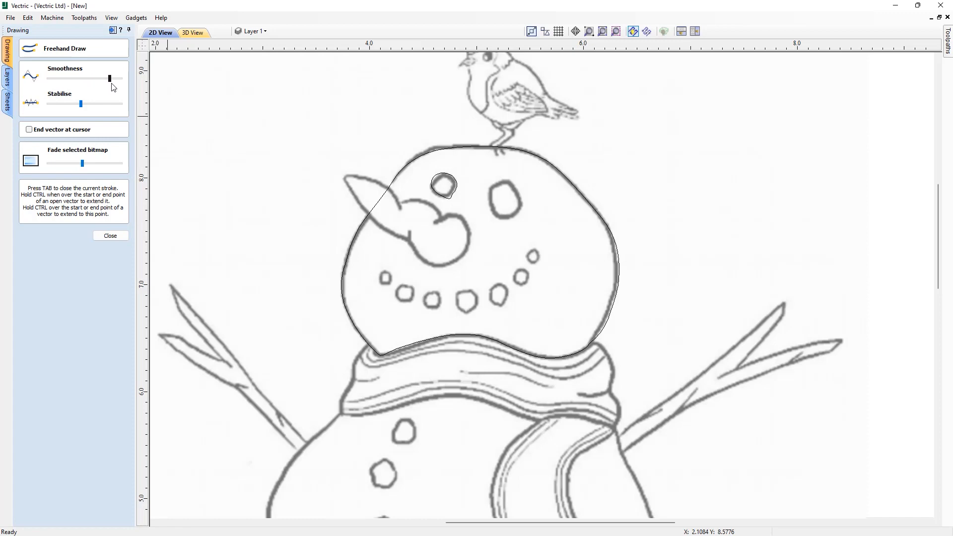
mouse_move(494, 214)
mouse_down()
mouse_move(486, 191)
mouse_move(511, 185)
mouse_move(521, 214)
mouse_move(502, 220)
mouse_move(449, 179)
mouse_up()
Close the freehand tool and compare the nodes on the two eye outlines in node editing.
click(117, 236)
key(n)
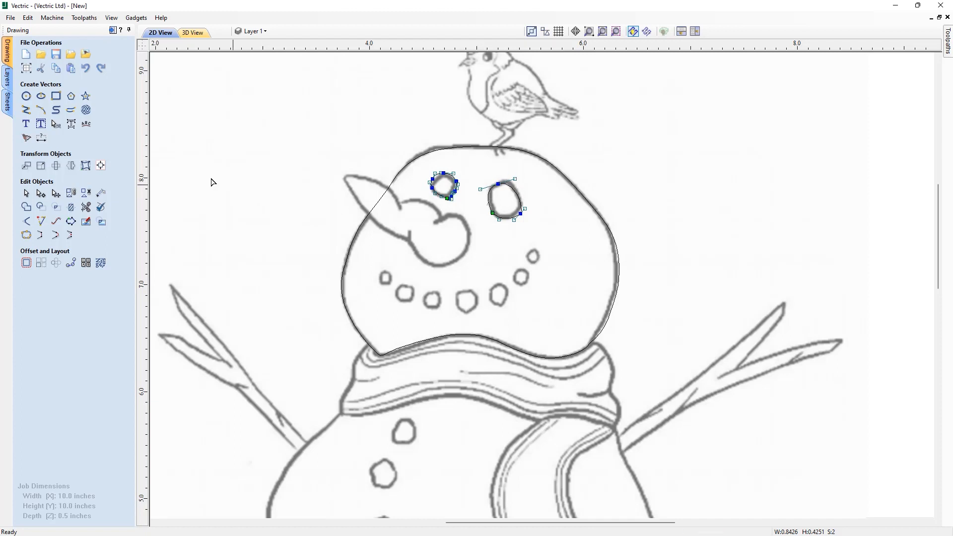
Trace the largest mouth stone as a closed freehand shape with Stabilise at its minimum.
click(71, 109)
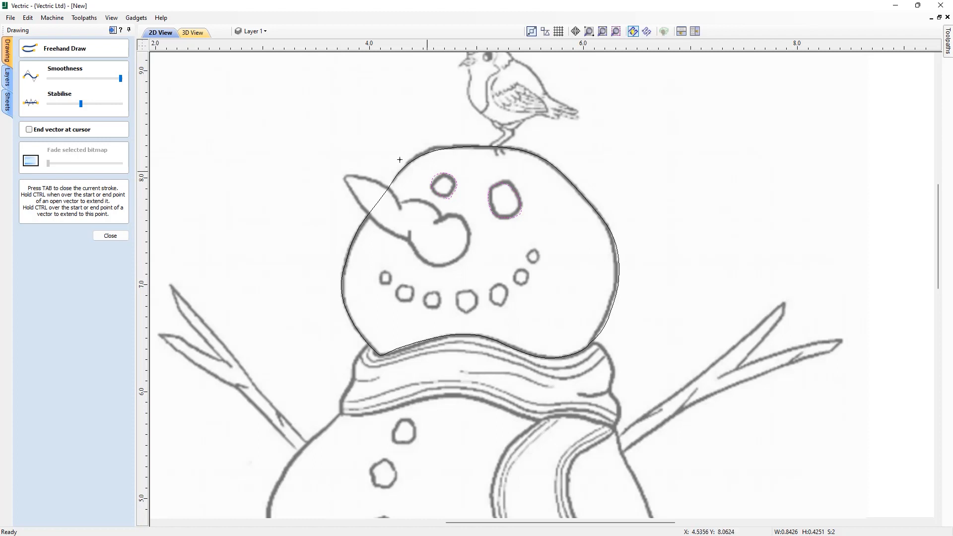
drag(81, 104, 43, 102)
drag(456, 293, 473, 293)
key(Tab)
Trace the snowman's nose from its tip along the upper edge and around the rounded end with Stabilise at its maximum.
drag(48, 104, 132, 113)
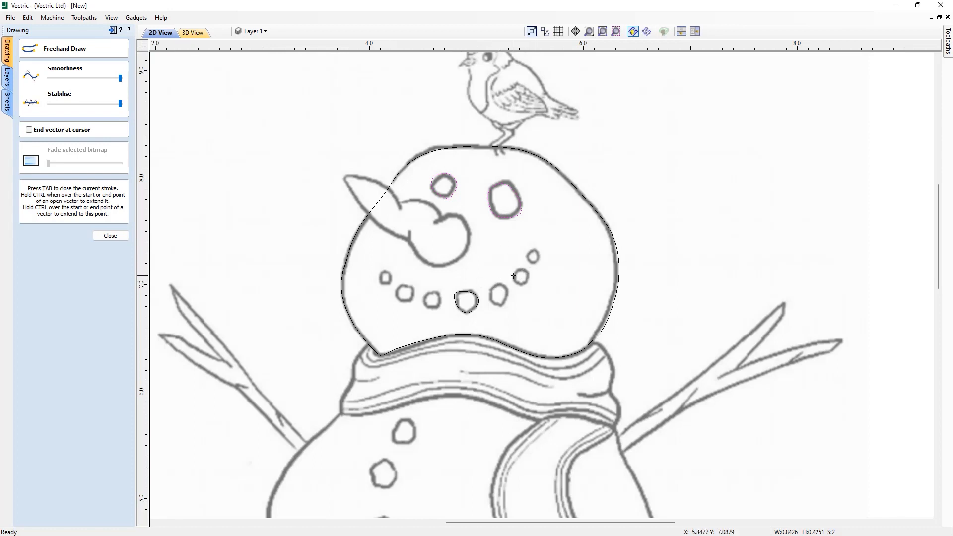
drag(500, 284, 499, 283)
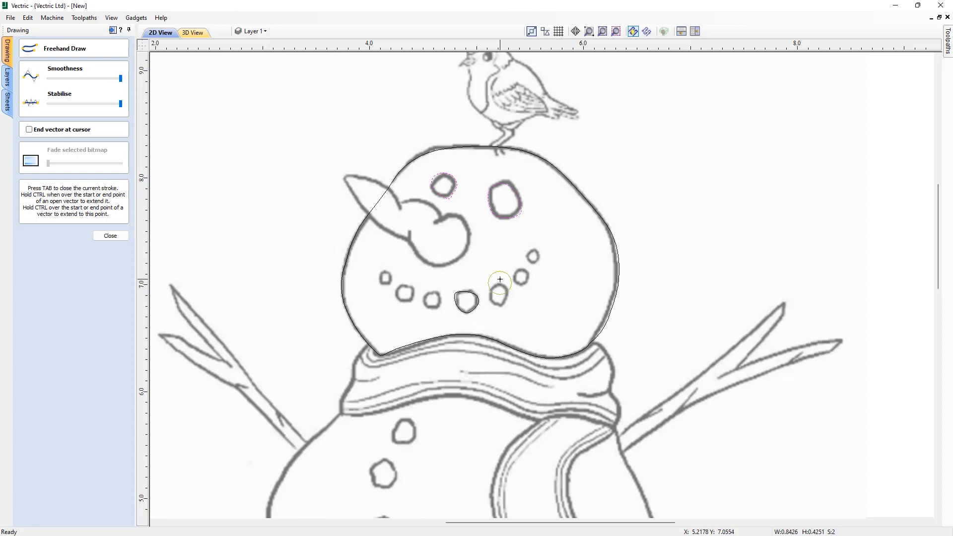
drag(499, 279, 500, 279)
mouse_move(343, 176)
mouse_down()
mouse_move(380, 181)
mouse_move(404, 215)
mouse_up()
mouse_move(408, 196)
mouse_down()
mouse_move(430, 199)
mouse_move(447, 227)
mouse_move(462, 210)
mouse_move(477, 241)
mouse_move(460, 263)
mouse_move(421, 267)
mouse_move(404, 232)
mouse_up()
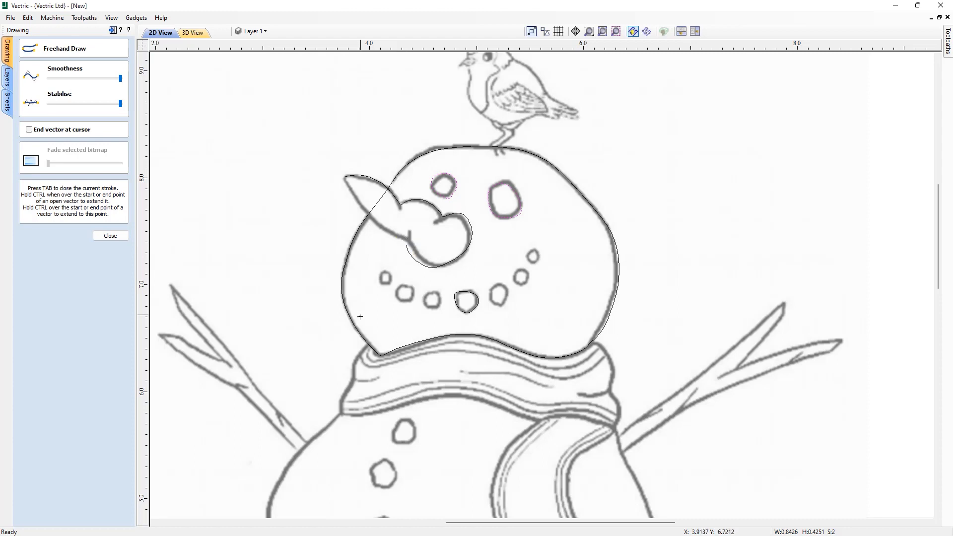
Try to trace the nose's lower edge as a separate stroke with Stabilise at its minimum, and discard that stroke.
drag(121, 105, 47, 107)
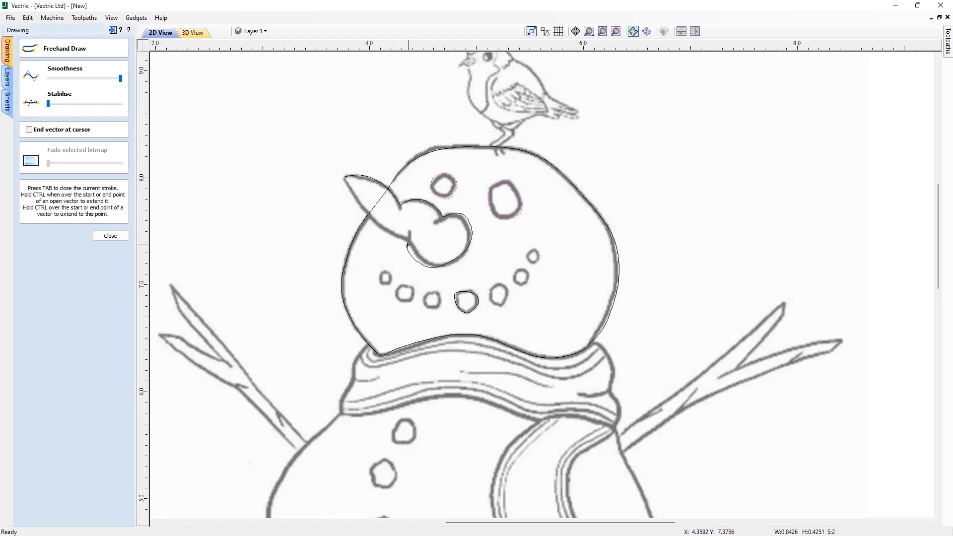
mouse_move(405, 242)
mouse_down()
mouse_move(368, 220)
mouse_move(343, 182)
mouse_up()
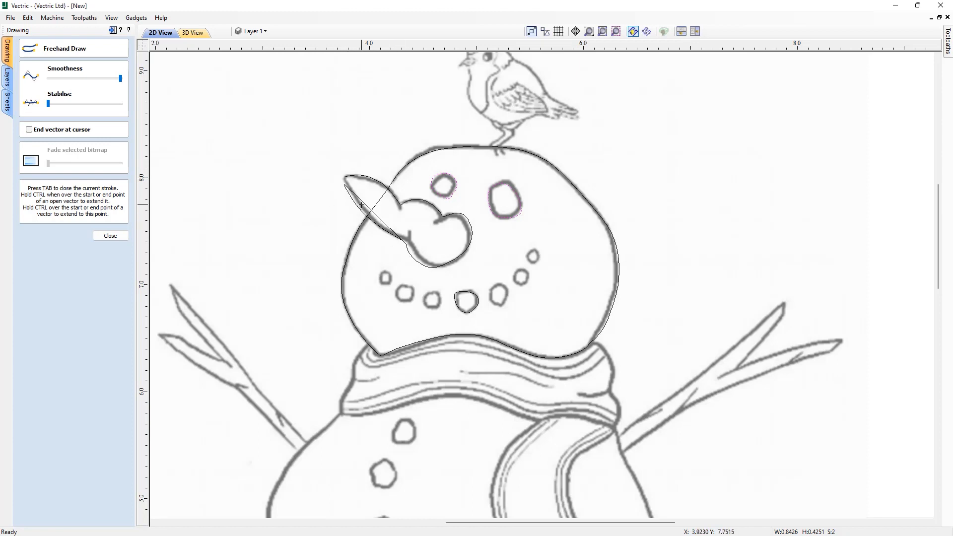
key(Escape)
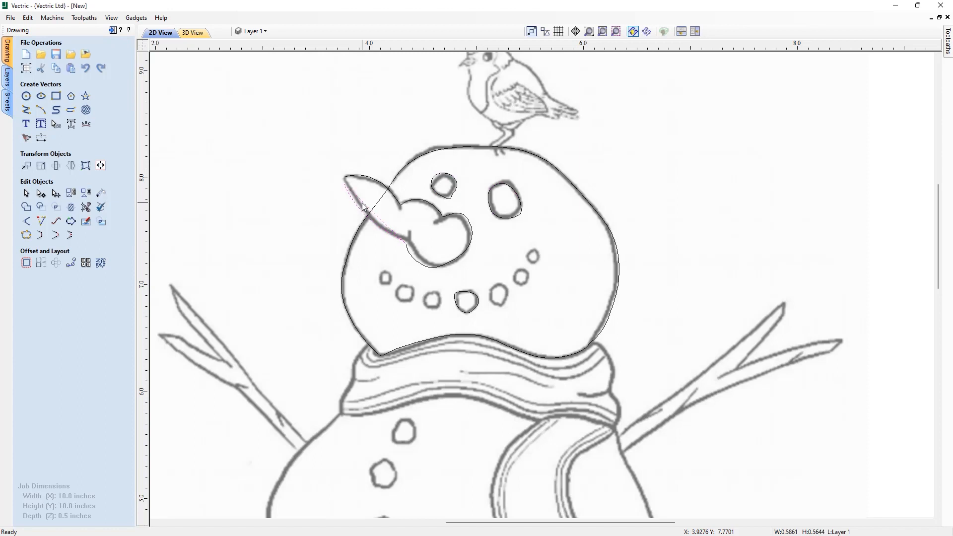
key(Escape)
With Smoothness and Stabilise near the middle, extend the open nose outline along its lower edge to the tip.
click(70, 109)
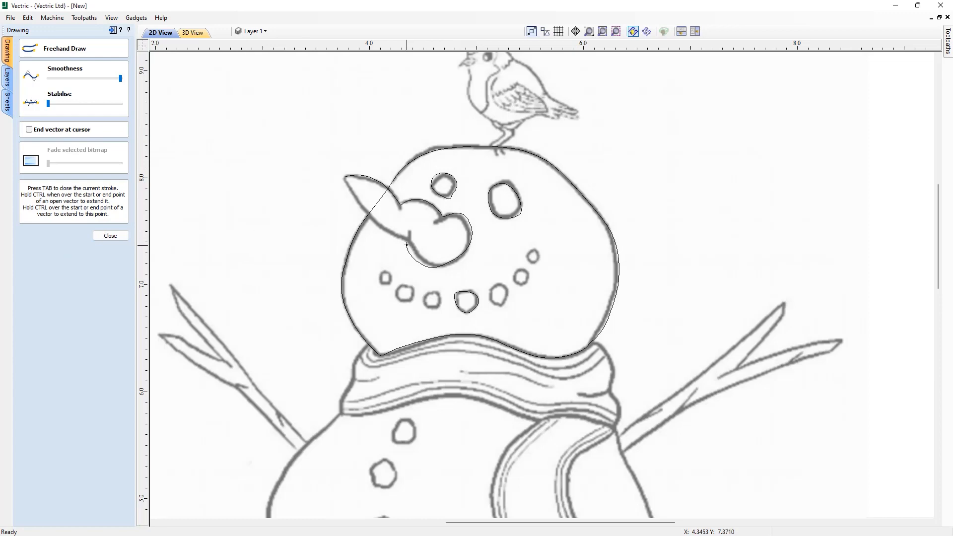
click(83, 103)
drag(119, 78, 83, 79)
key(ctrl)
mouse_move(404, 245)
mouse_down()
mouse_move(362, 219)
mouse_move(341, 178)
mouse_up()
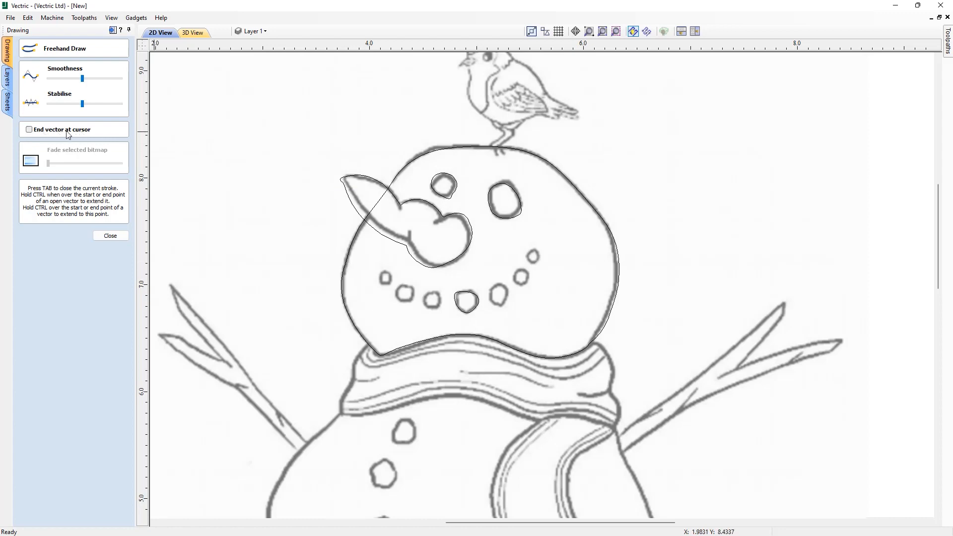
Draw two short test strokes on the blank area beside the nose, the first with Stabilise near the middle and the second at maximum.
scroll(240, 198, up, 3)
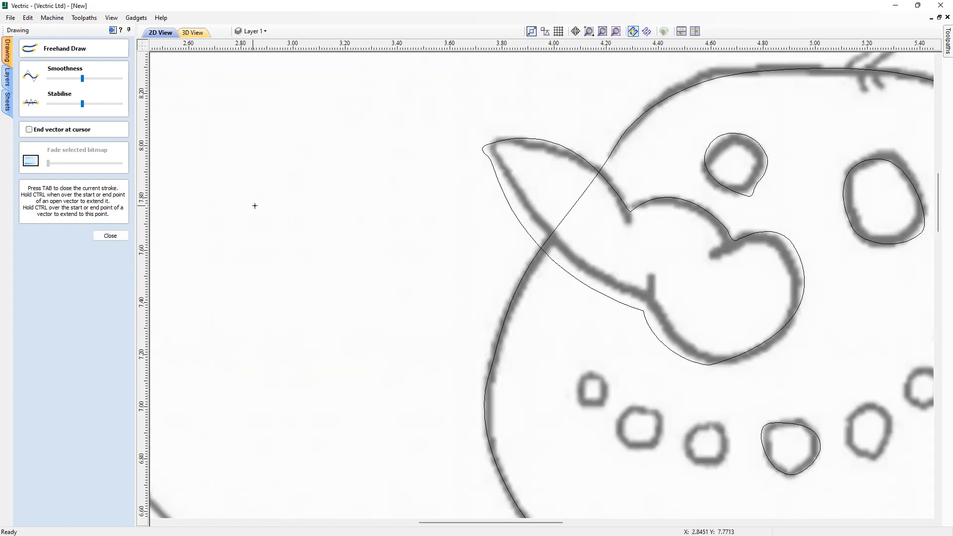
drag(289, 205, 304, 202)
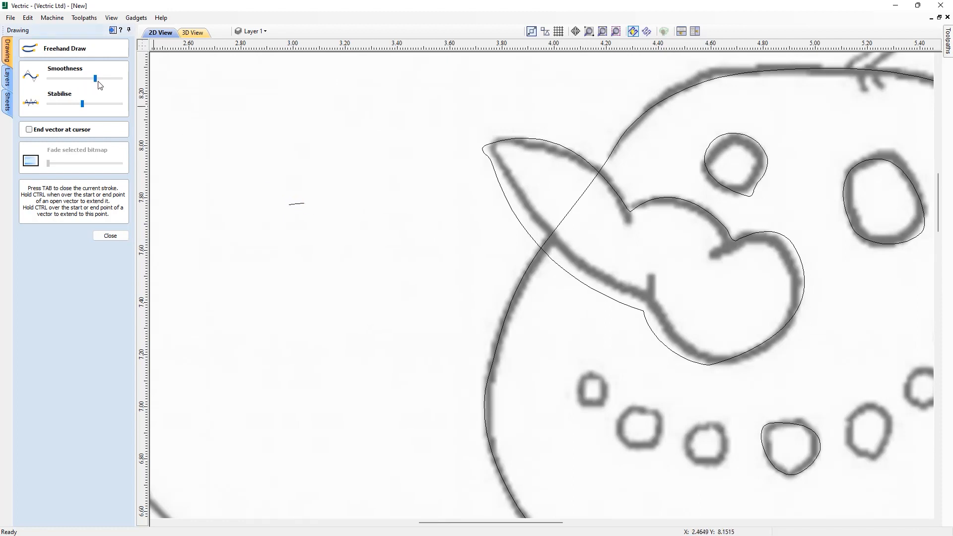
drag(84, 84, 122, 104)
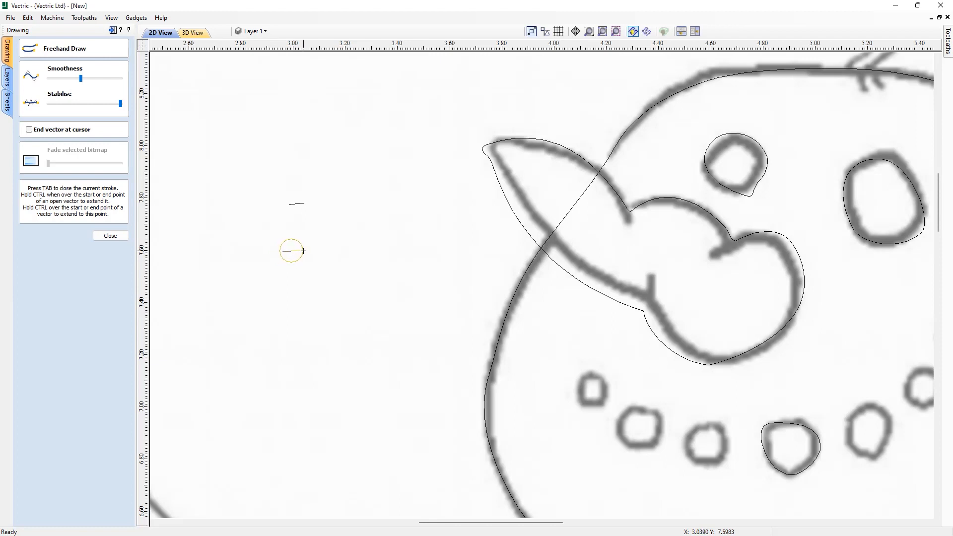
drag(304, 251, 348, 245)
Draw a third test stroke below the others with End vector at cursor enabled, and turn that option off again.
click(31, 130)
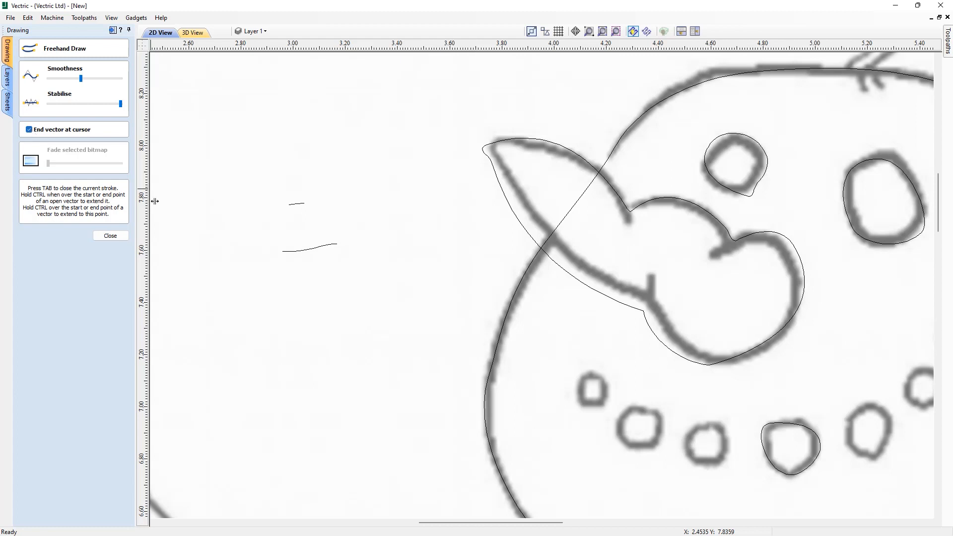
drag(272, 296, 353, 292)
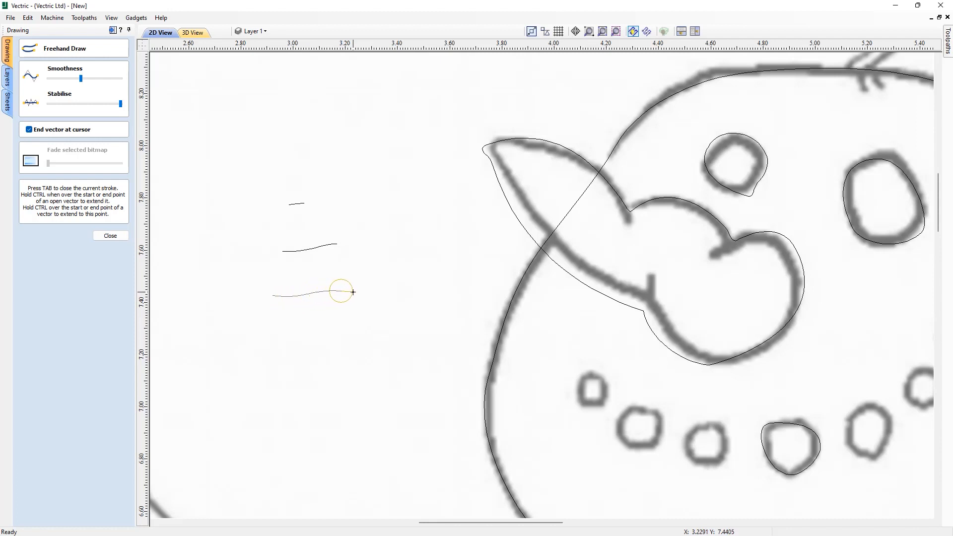
drag(353, 292, 352, 293)
click(29, 130)
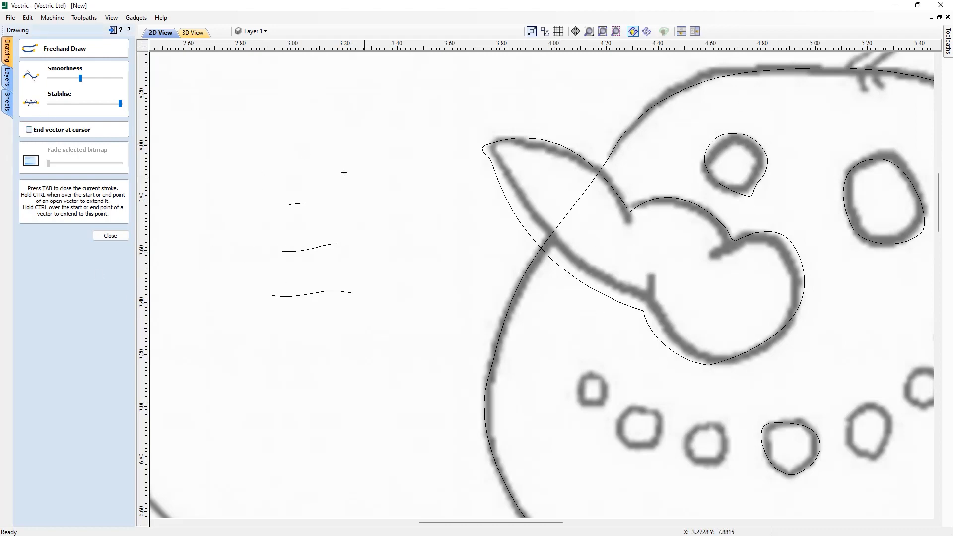
Reopen Freehand Draw with the snowman bitmap selected and fade the bitmap to near the maximum.
scroll(180, 240, down, 3)
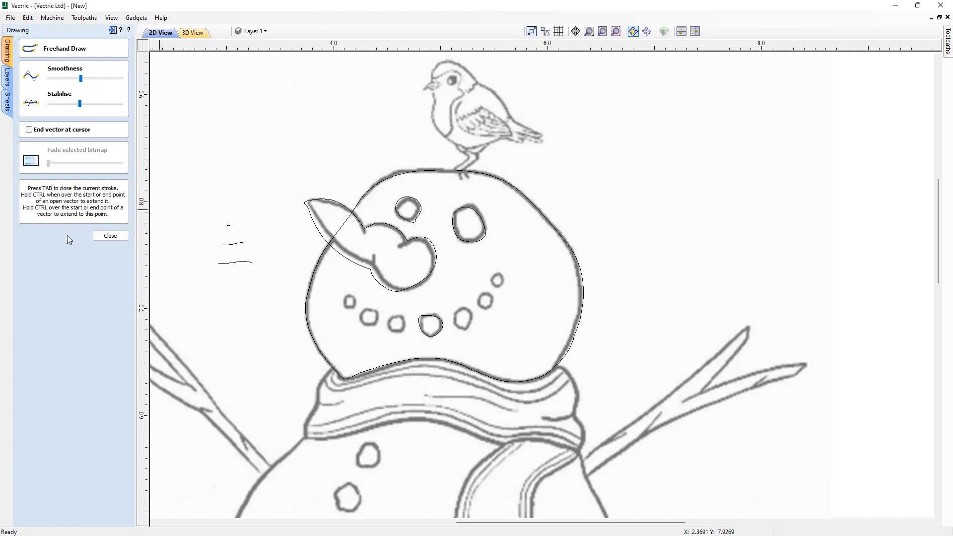
click(111, 235)
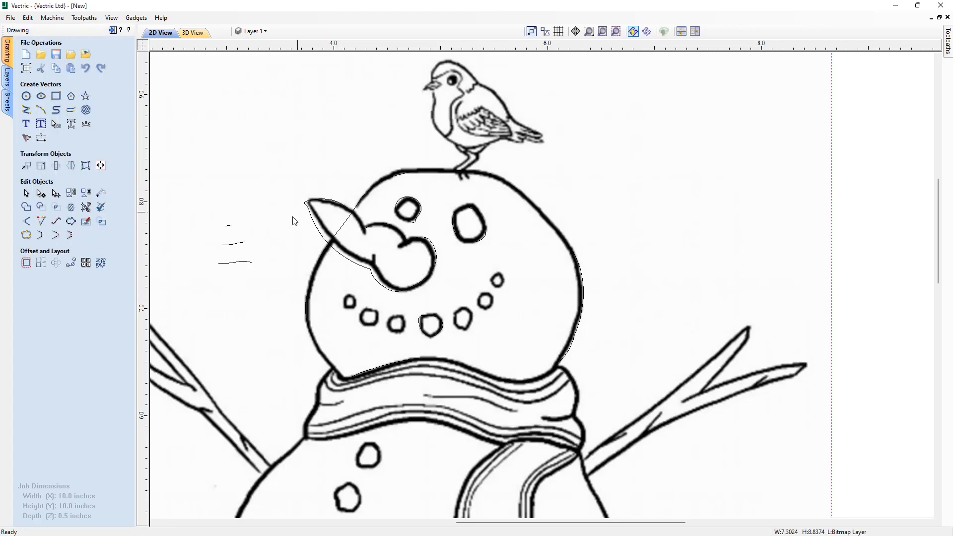
click(87, 94)
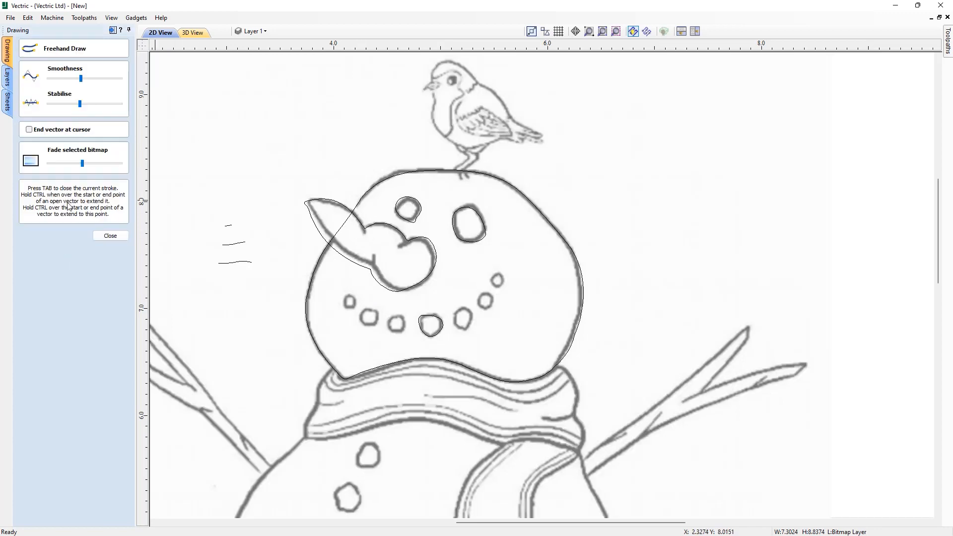
drag(82, 163, 115, 171)
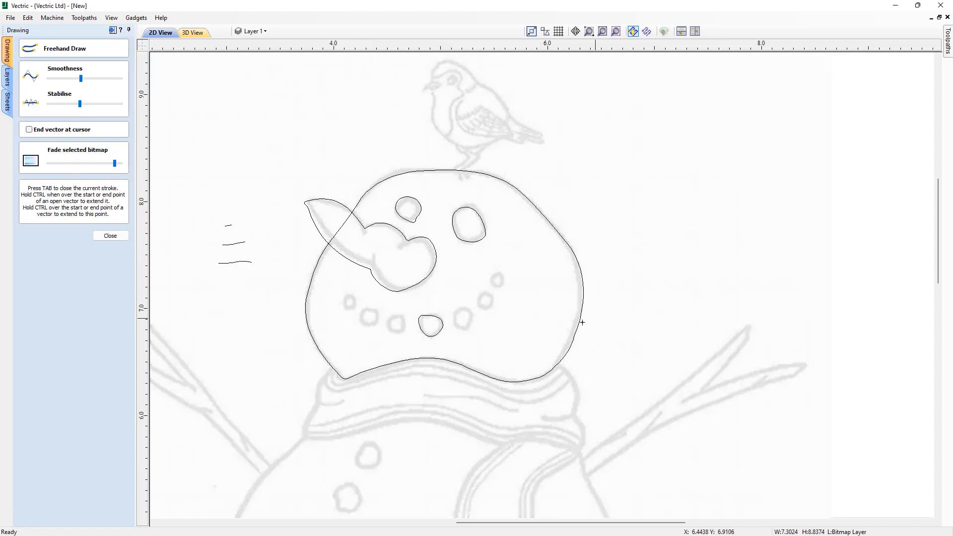
Trace the two mouth stones directly to the right of the largest one as closed freehand shapes, reducing the bitmap fade slightly.
mouse_move(460, 313)
mouse_down()
mouse_move(471, 326)
mouse_move(454, 318)
mouse_move(462, 310)
mouse_up()
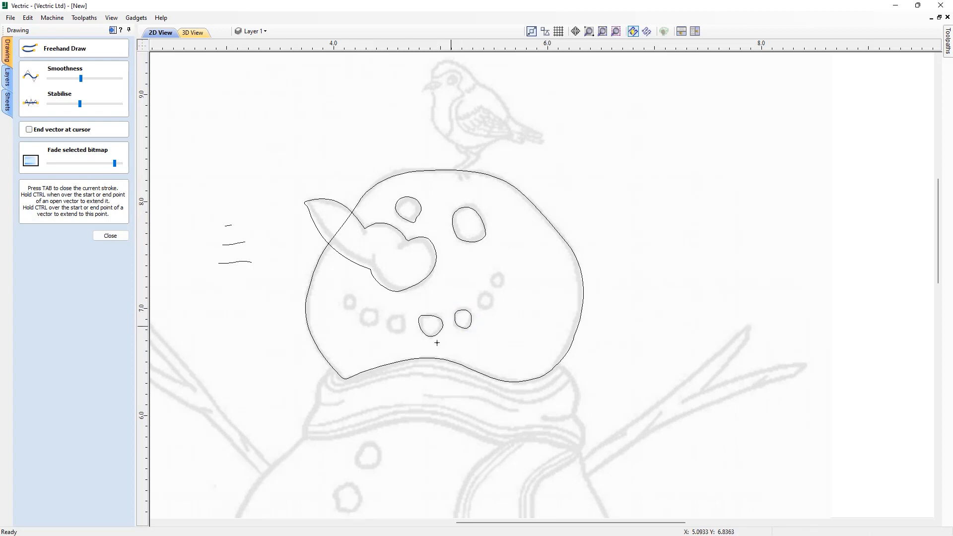
mouse_move(115, 166)
mouse_down()
mouse_move(86, 166)
mouse_move(112, 165)
mouse_up()
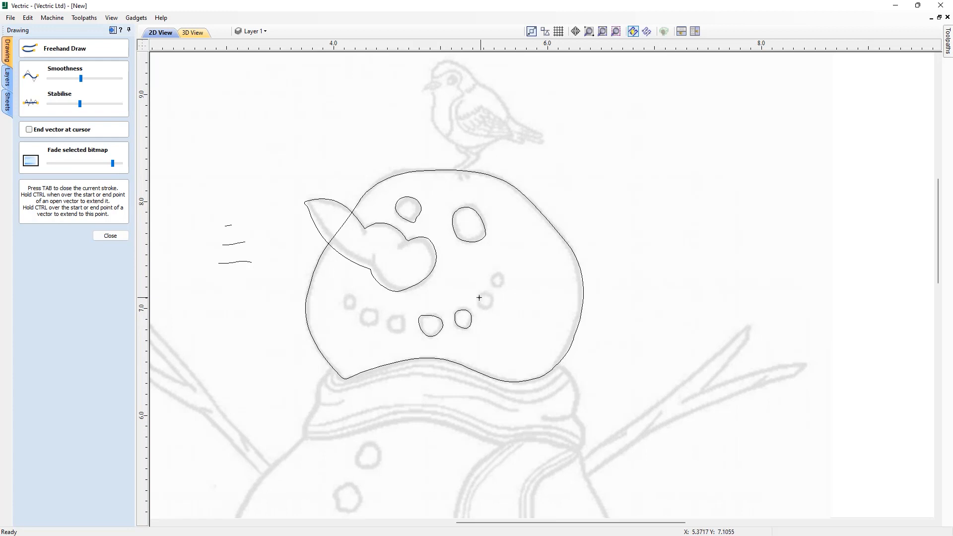
mouse_move(479, 298)
mouse_down()
mouse_move(493, 294)
mouse_move(493, 309)
mouse_move(474, 301)
mouse_move(479, 296)
mouse_up()
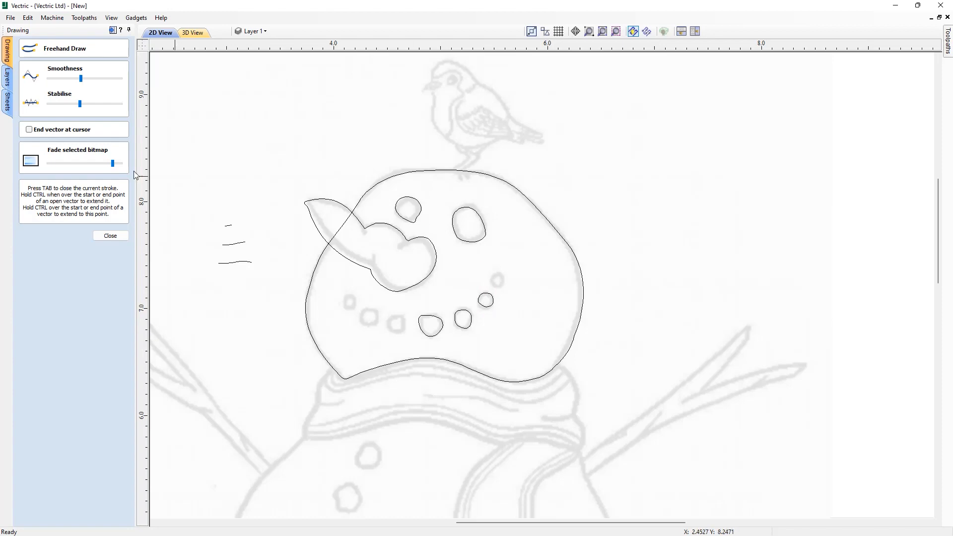
mouse_move(113, 163)
mouse_down()
mouse_move(44, 162)
mouse_move(113, 164)
mouse_up()
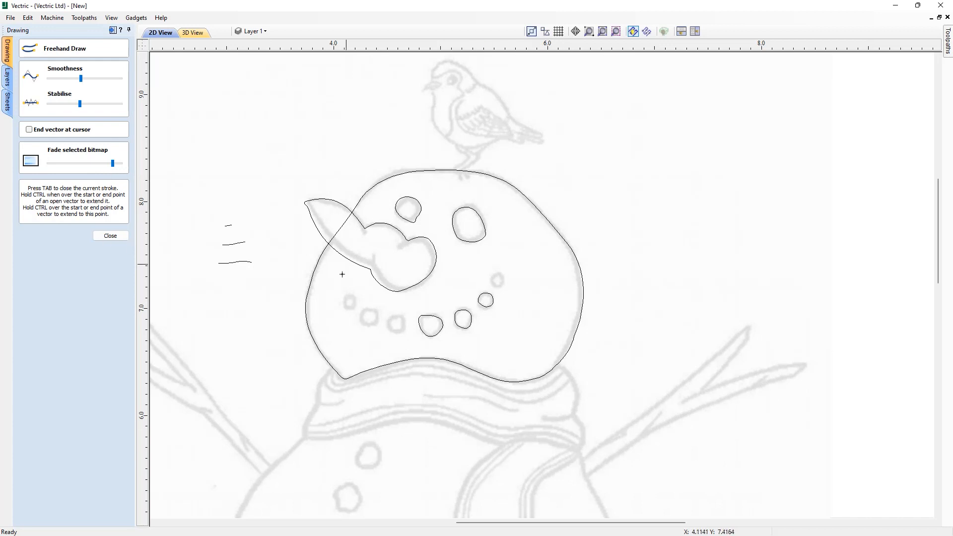
Close the freehand tool and deselect the snowman bitmap.
click(111, 236)
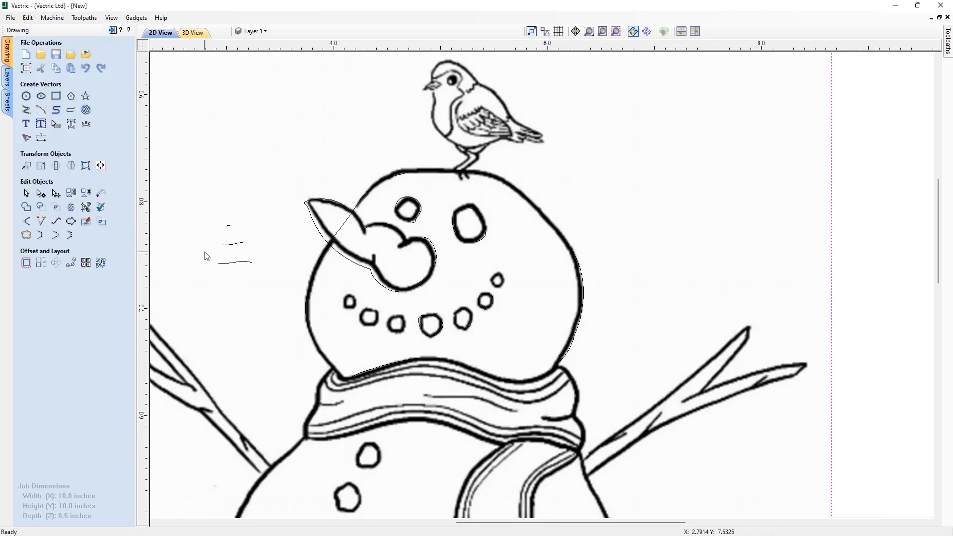
key(F4)
click(206, 252)
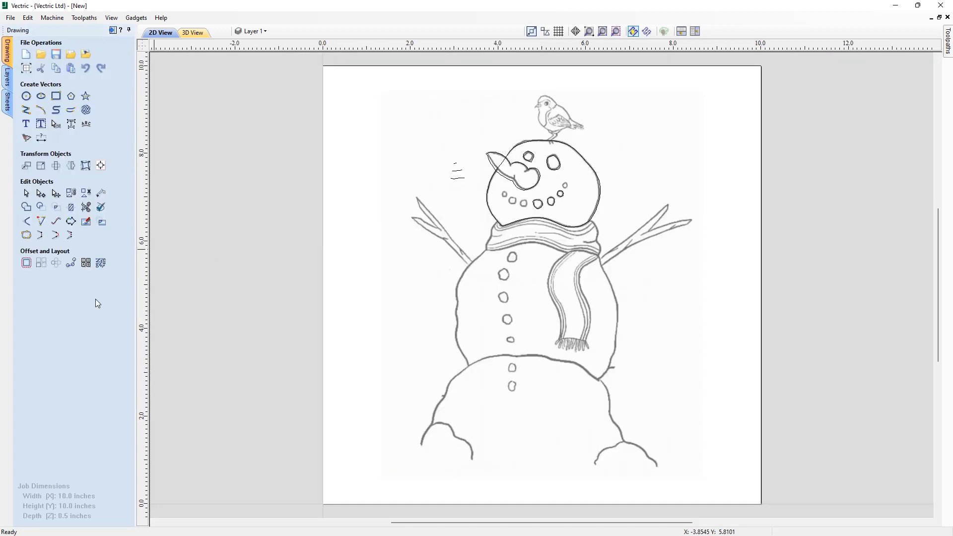